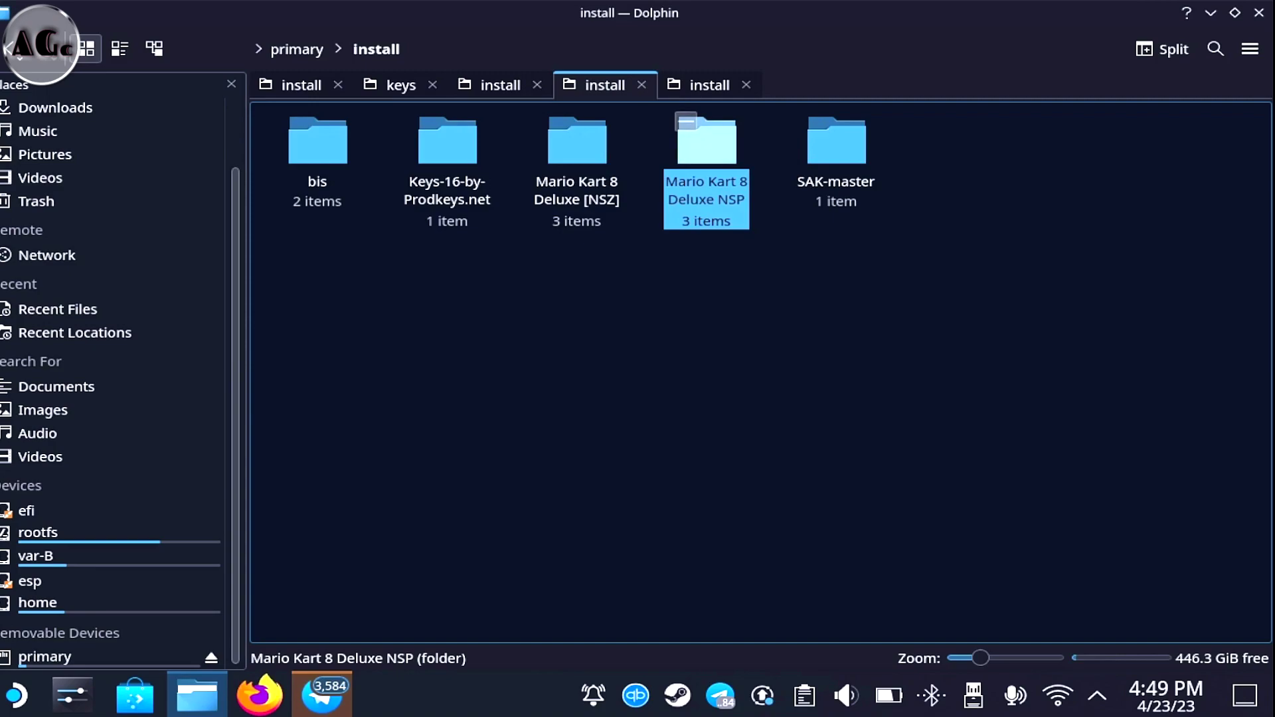
Look through the .nsz files in the Mario Kart 8 Deluxe [NSZ] folder, then return to install
key(Escape)
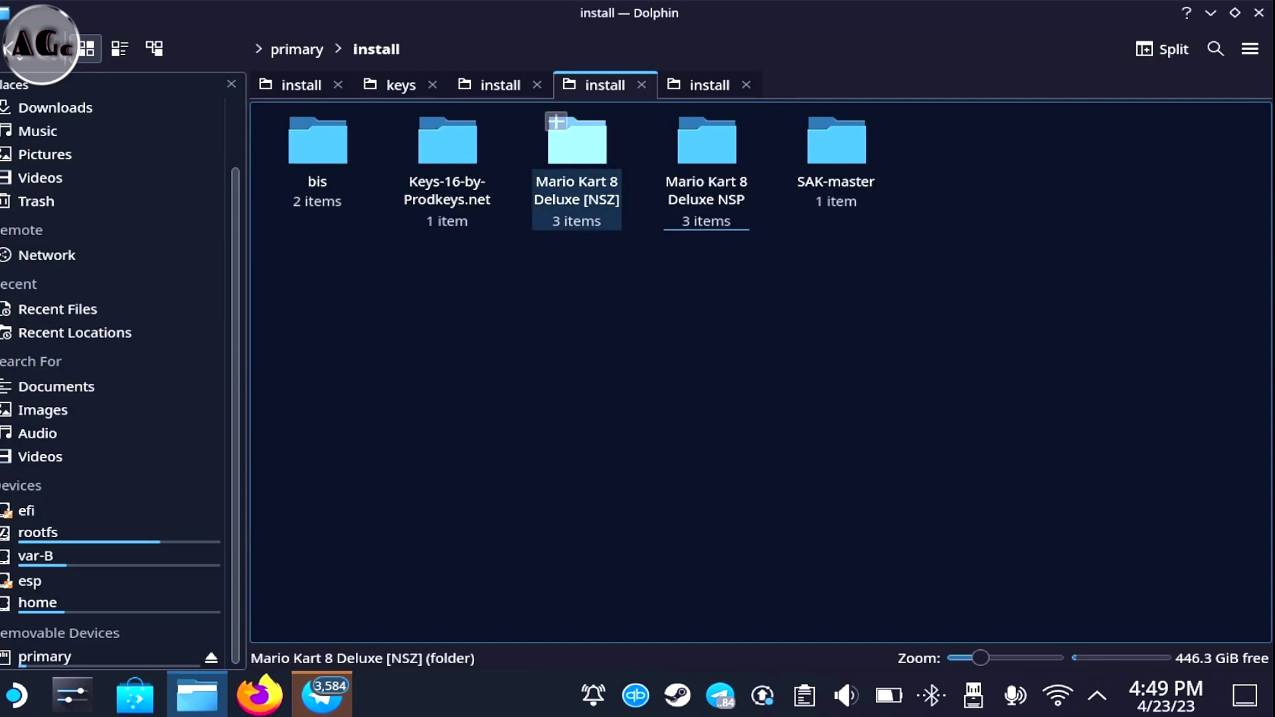
click(576, 143)
click(297, 121)
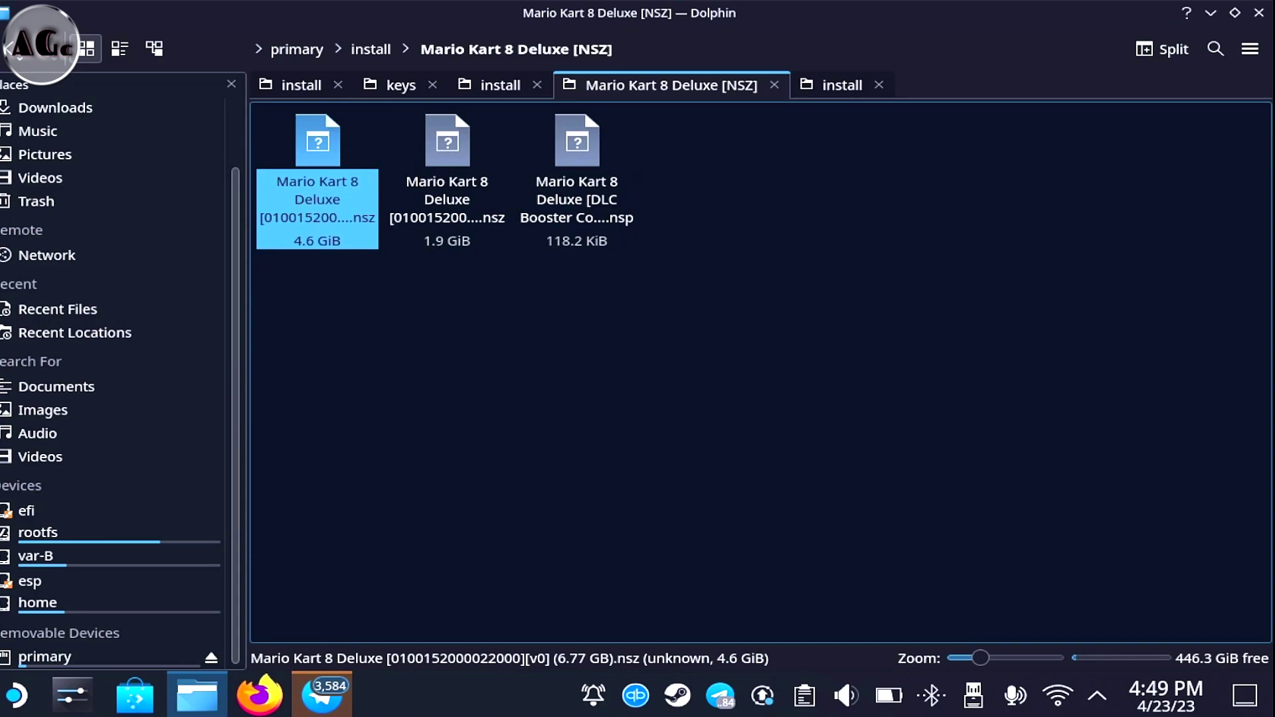
key(Escape)
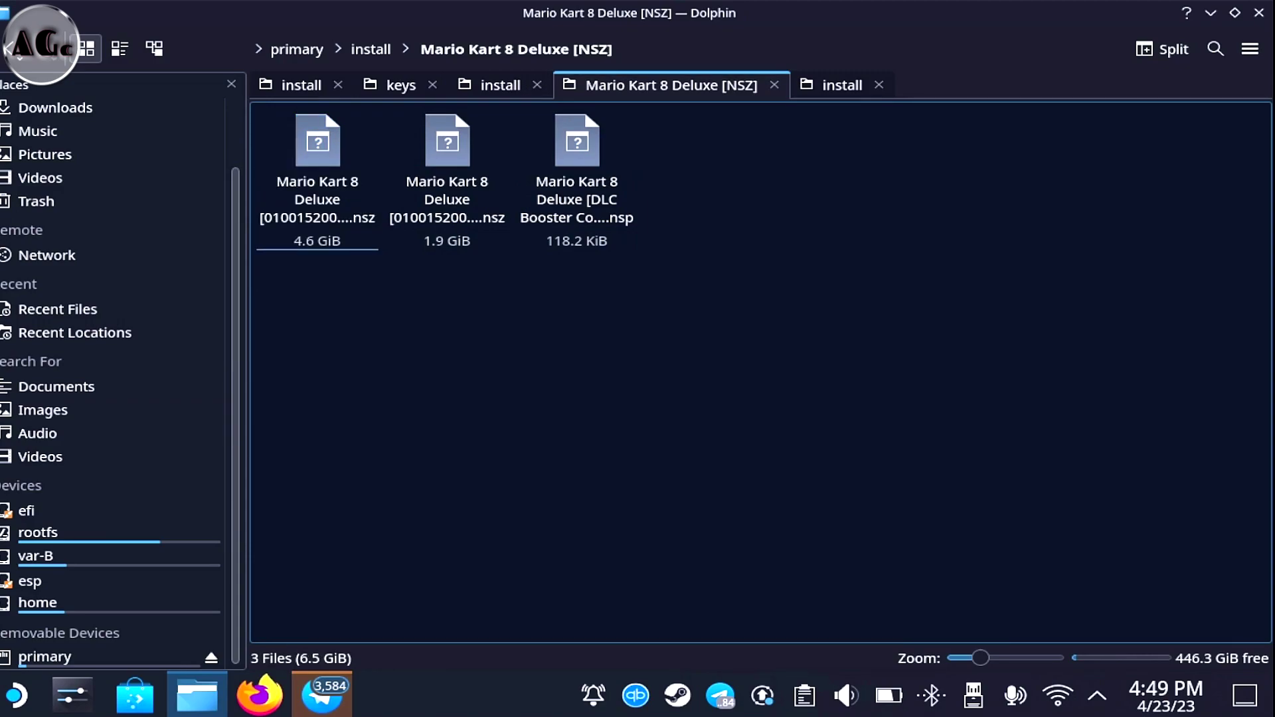
click(318, 143)
click(447, 143)
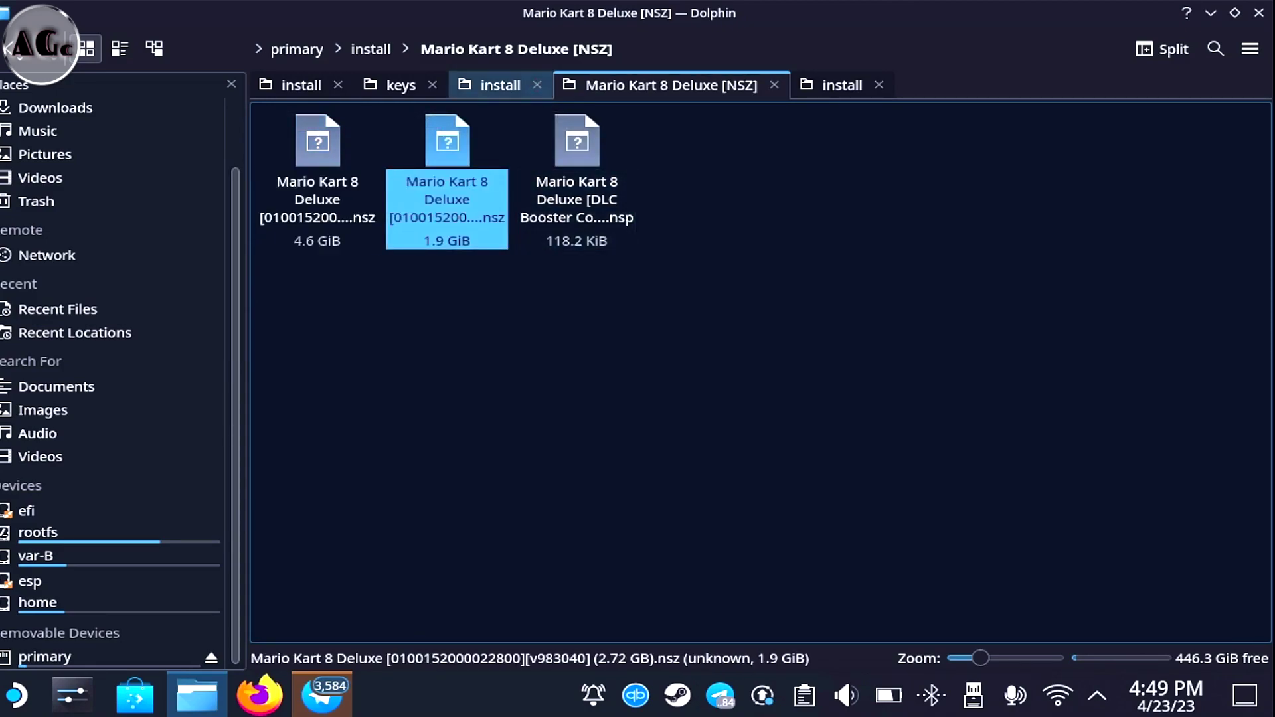
key(BackSpace)
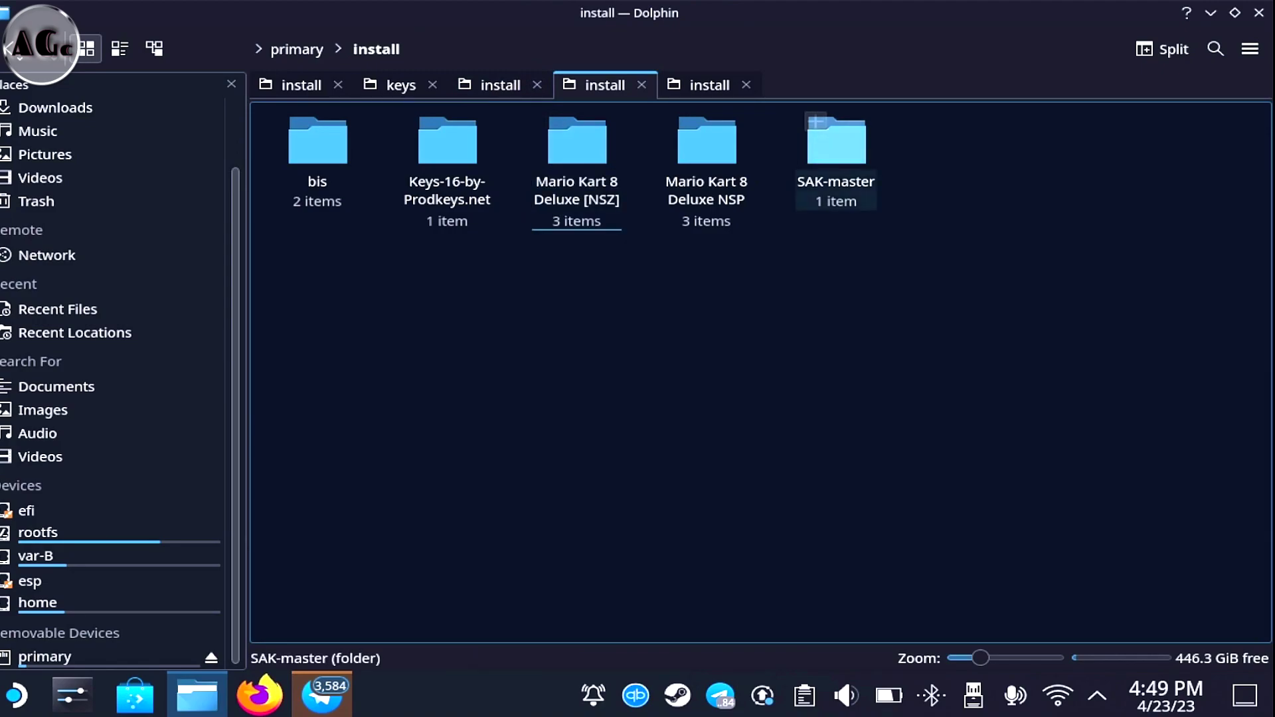
Browse SAK-master > SAK-master > SAK_64bit to inspect SAK.exe, then return to the install tab
click(836, 142)
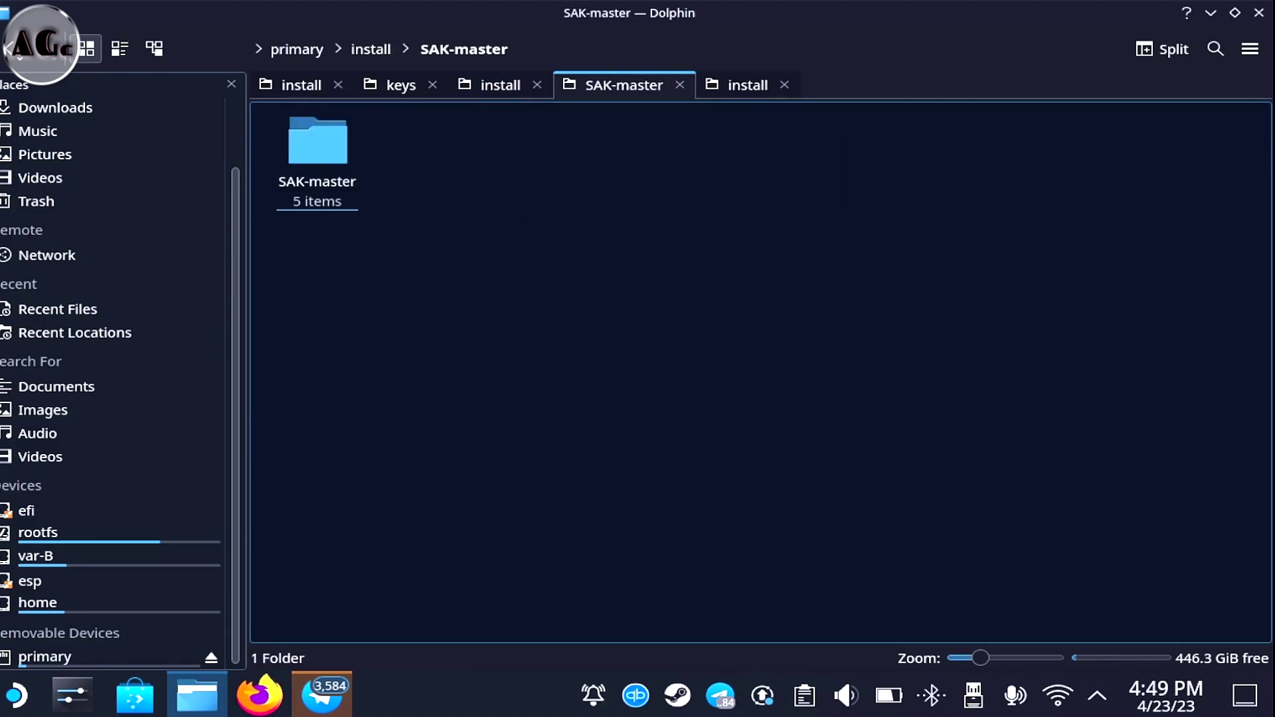
click(317, 141)
click(447, 142)
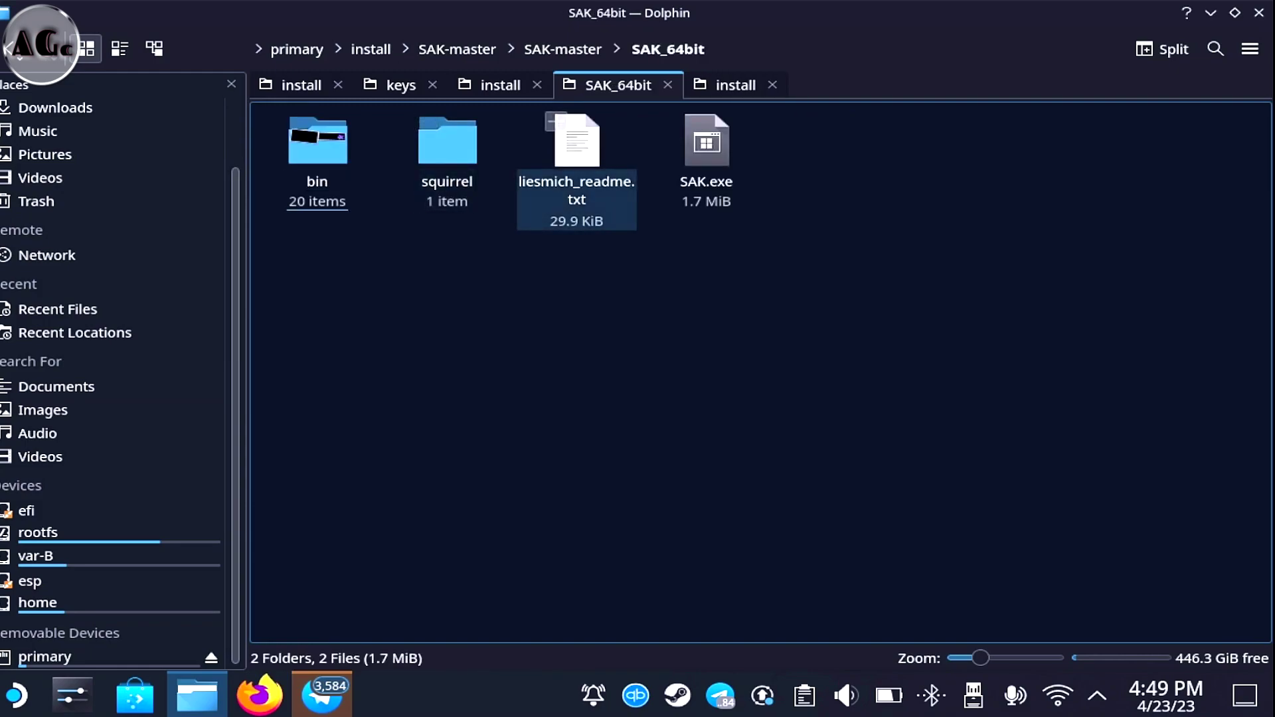
click(706, 152)
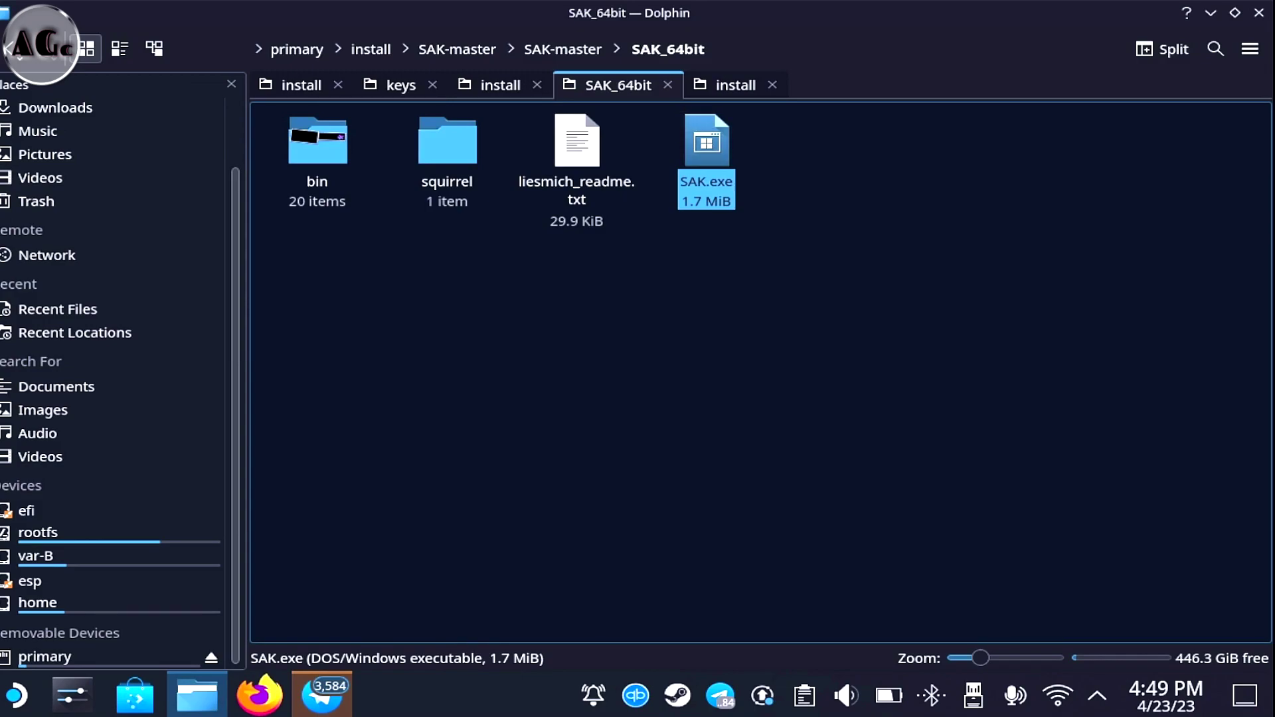
key(Escape)
click(706, 142)
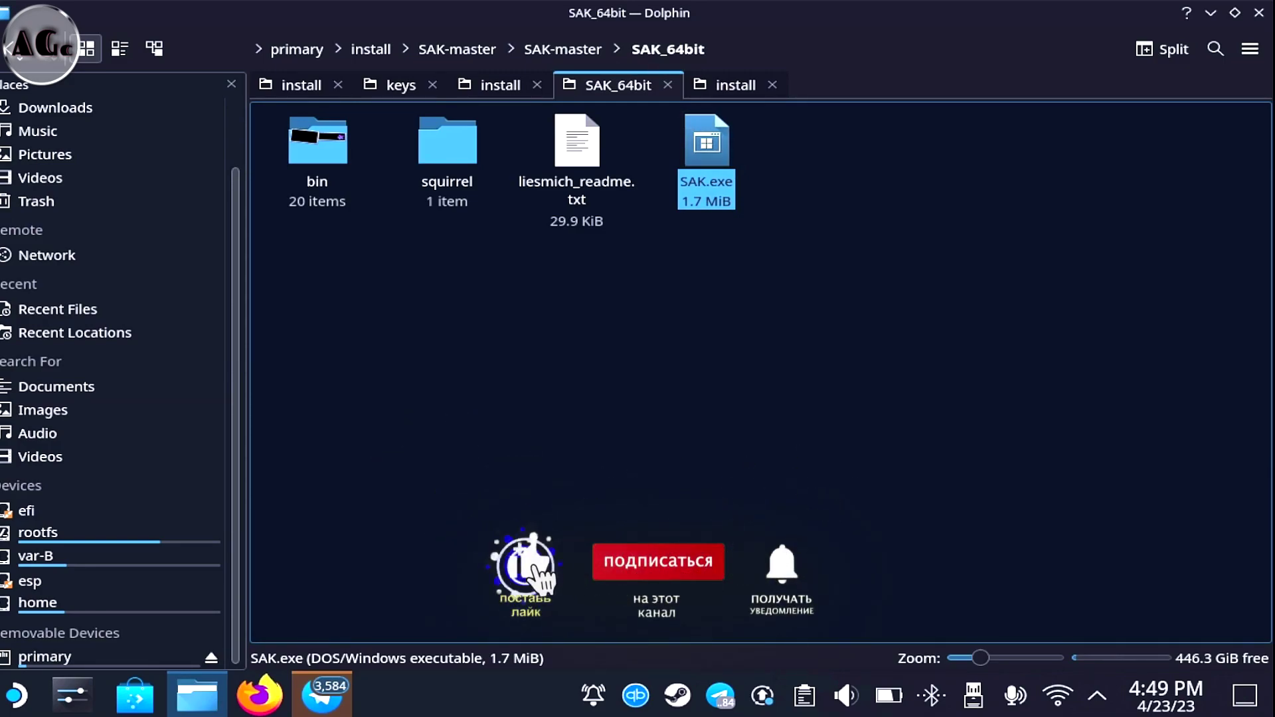
key(Escape)
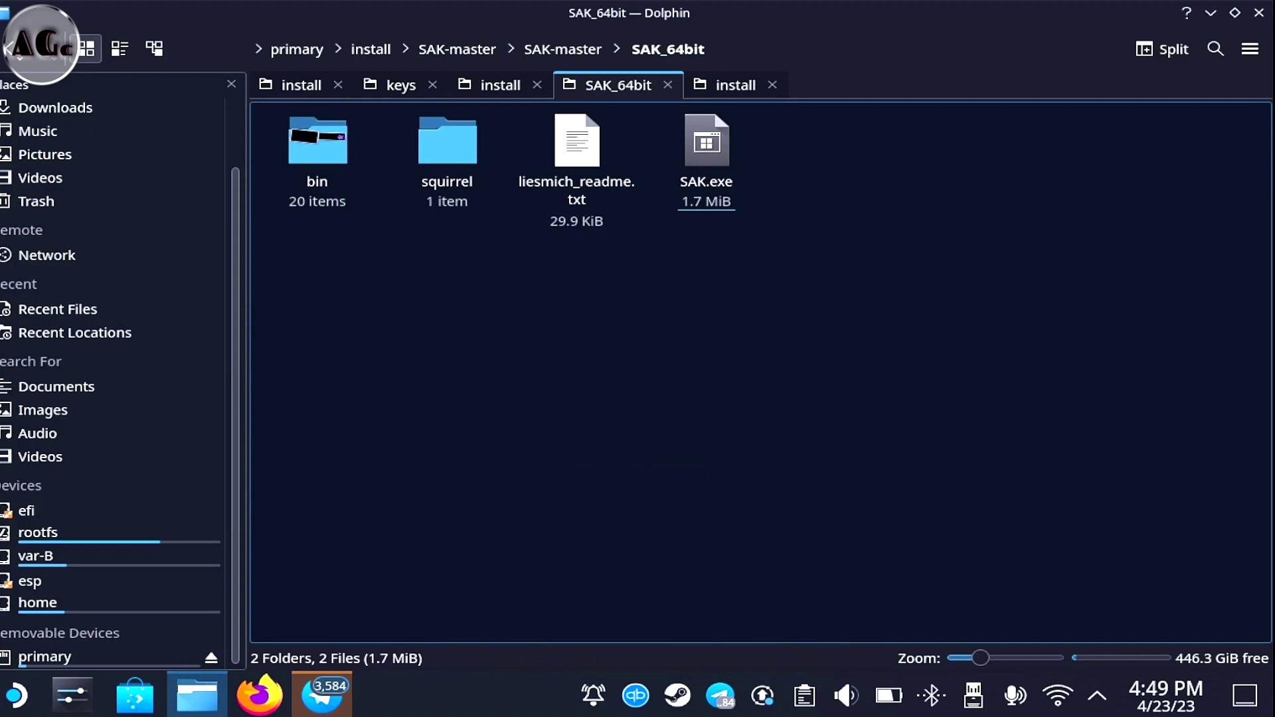
click(498, 85)
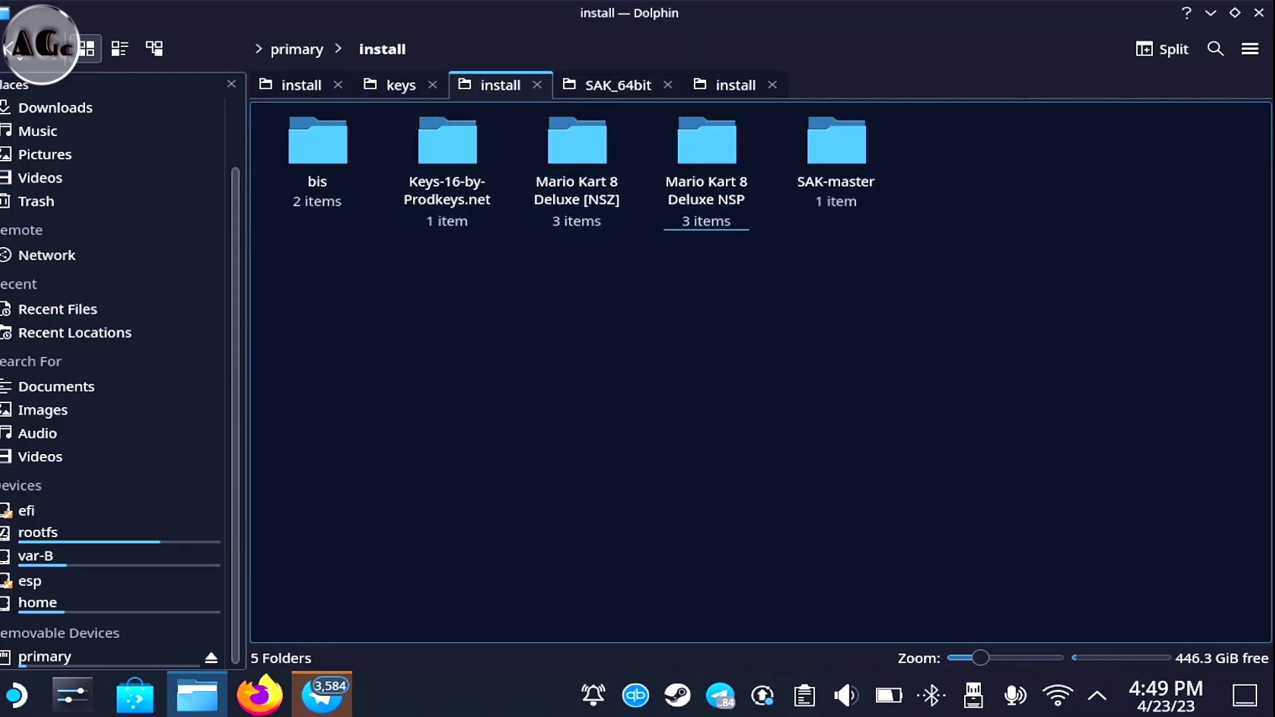
Check the five folders in install, then minimize Dolphin to reveal the Steam Deck desktop
click(428, 123)
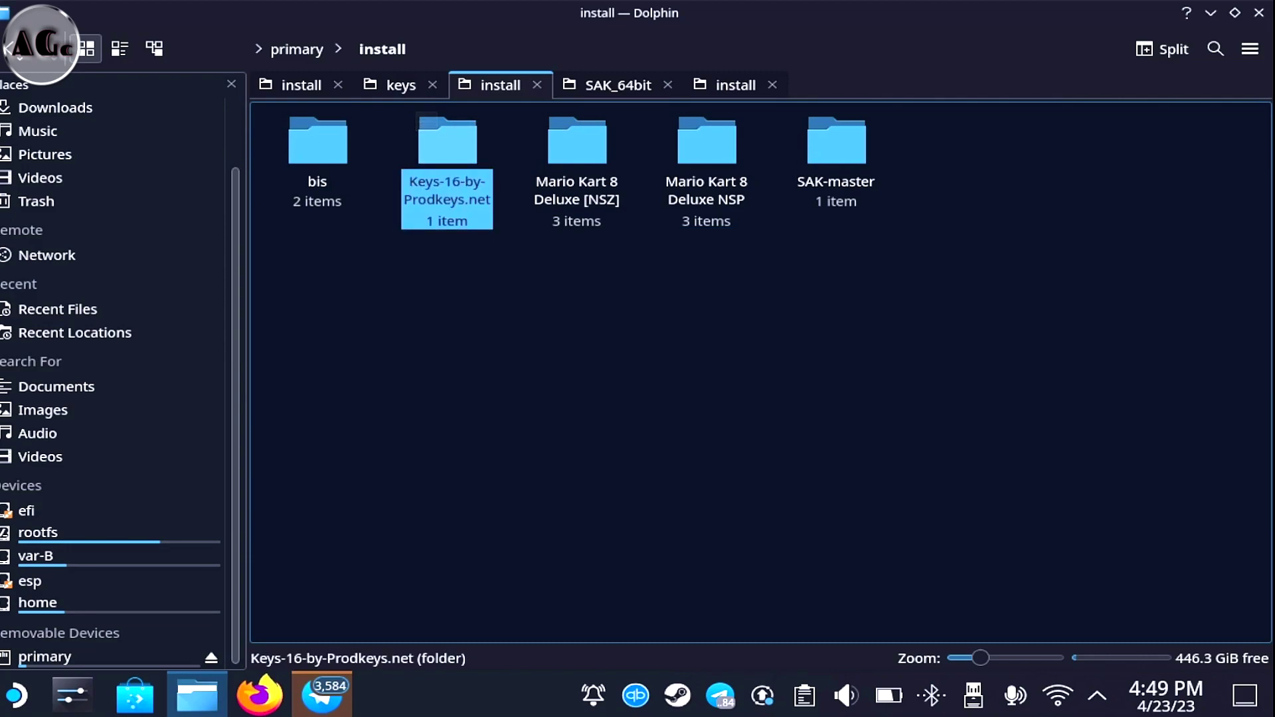
key(Escape)
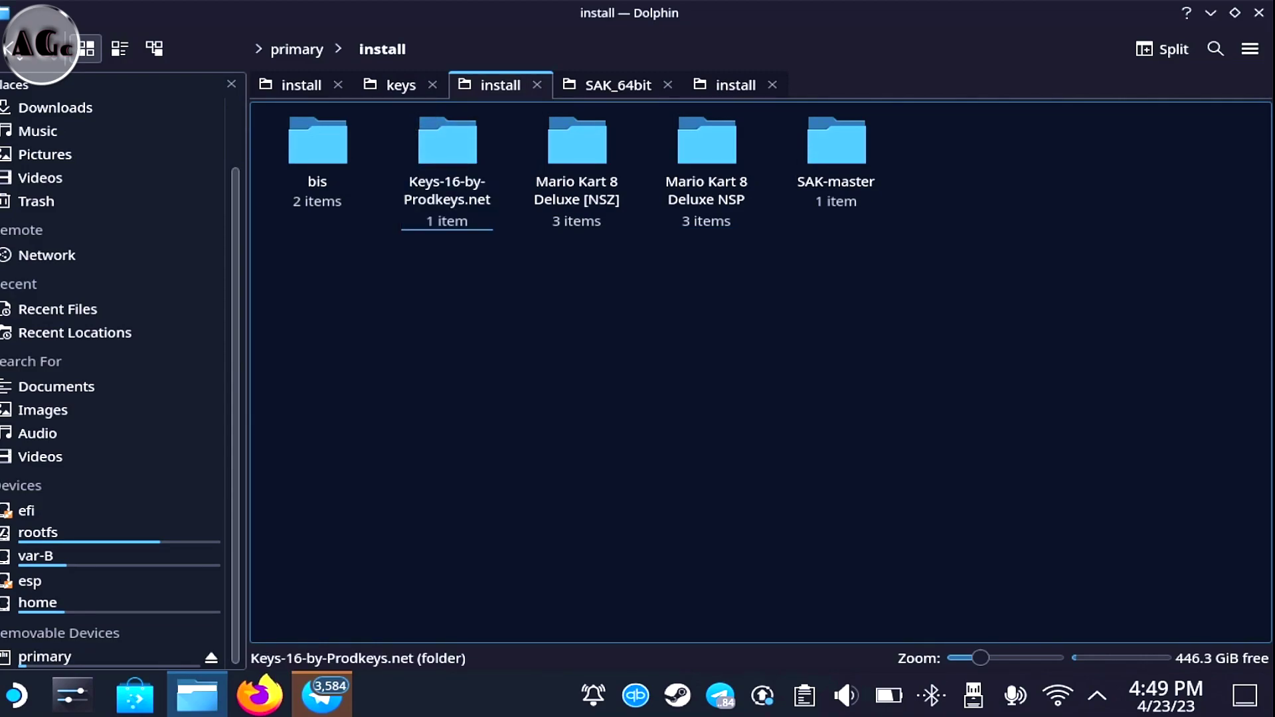
click(298, 126)
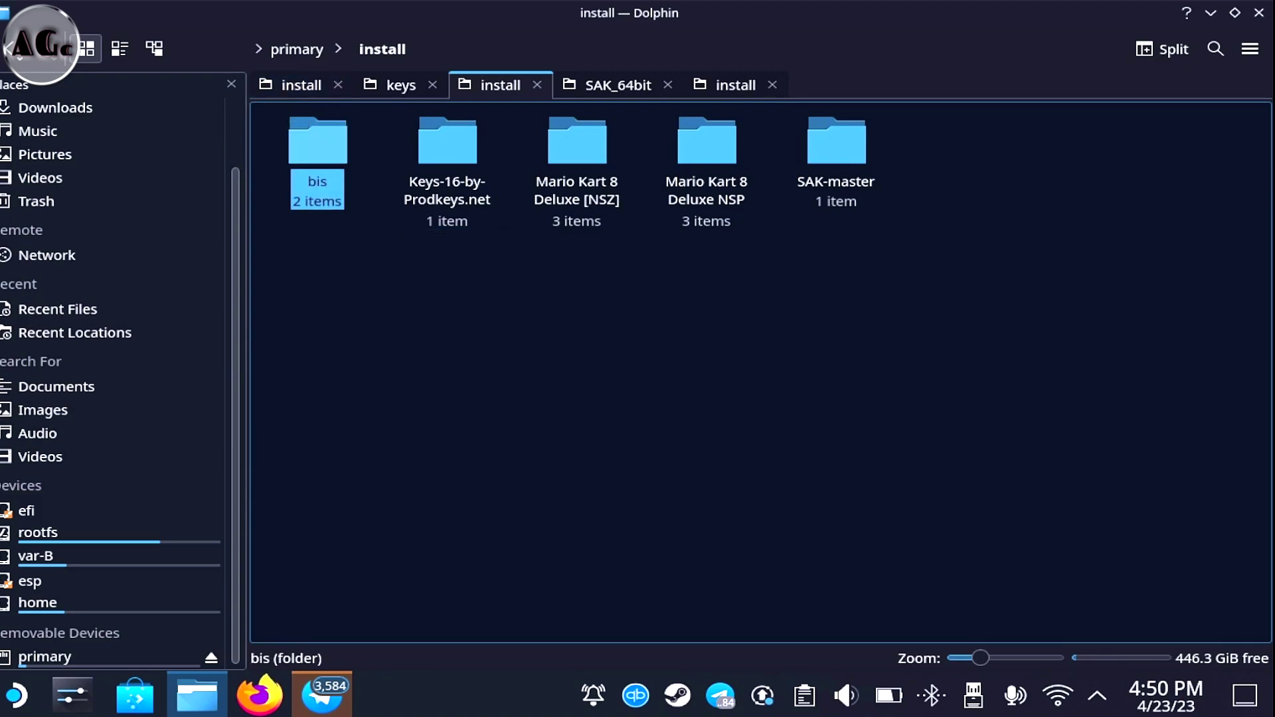
key(Escape)
drag(998, 330, 281, 112)
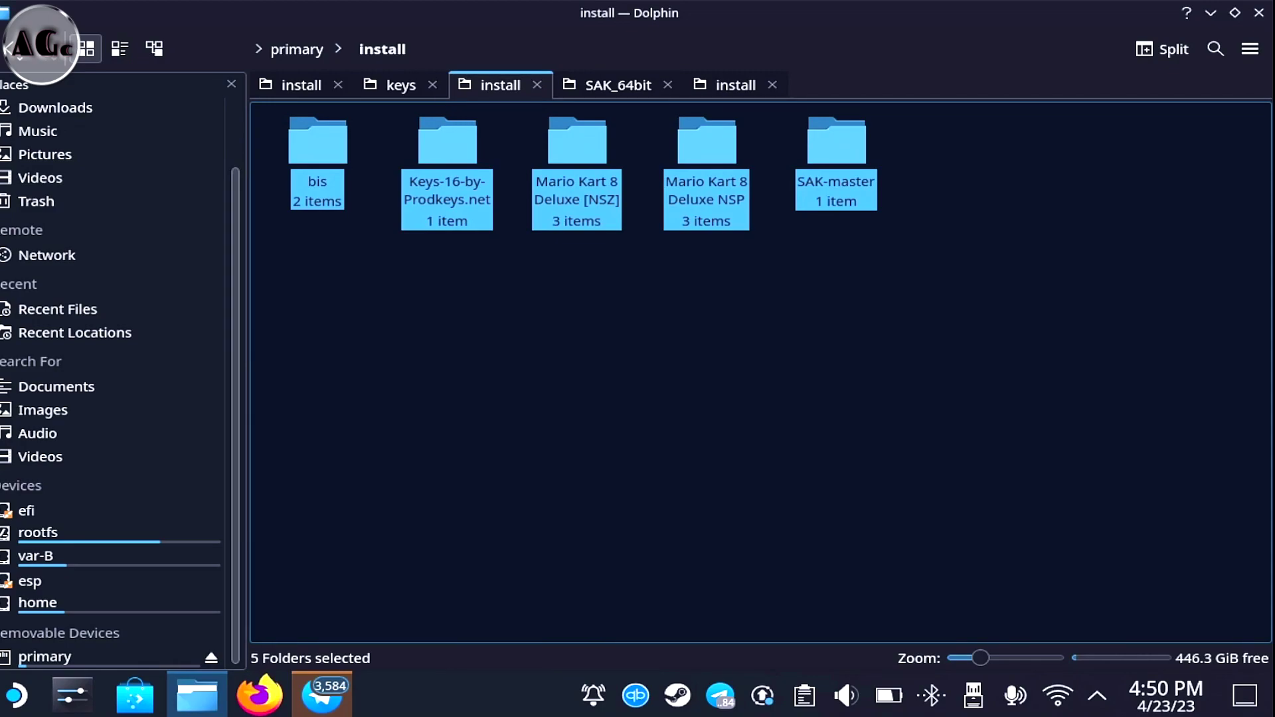
key(Escape)
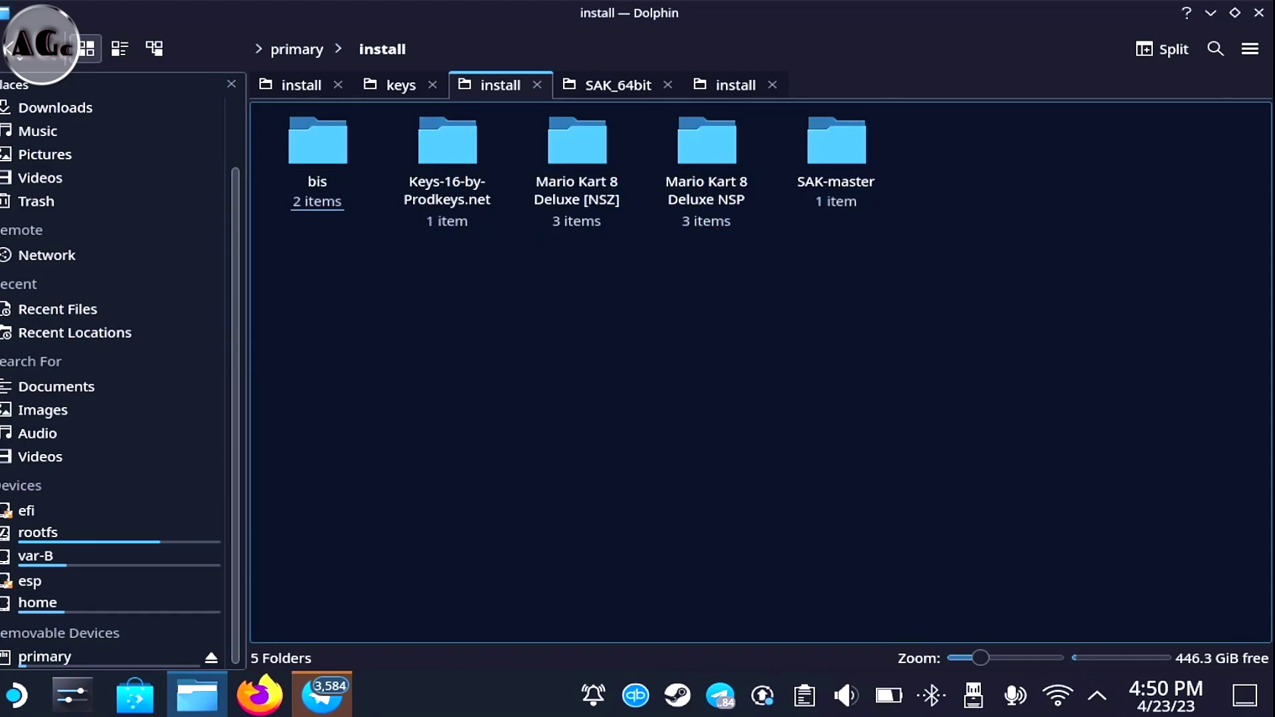
click(1211, 13)
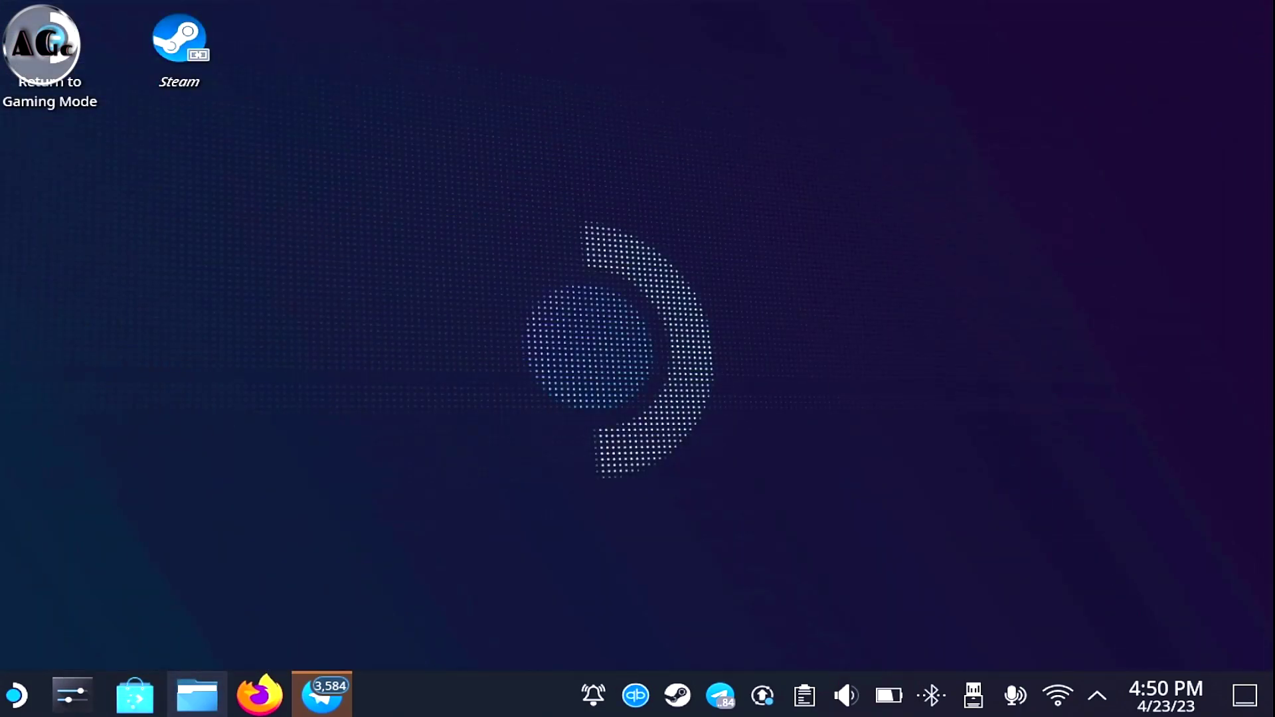
Search Discover for yuzu, install the emulator, and close the store
click(135, 695)
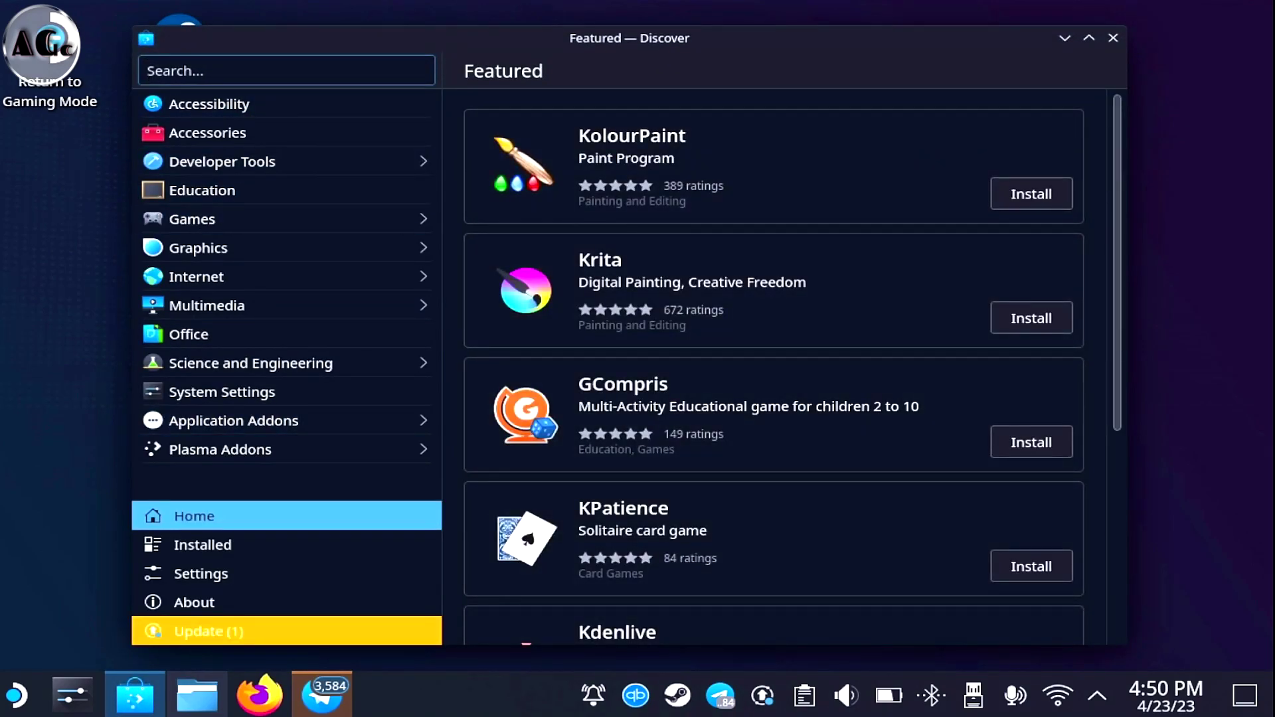
text(yuzu)
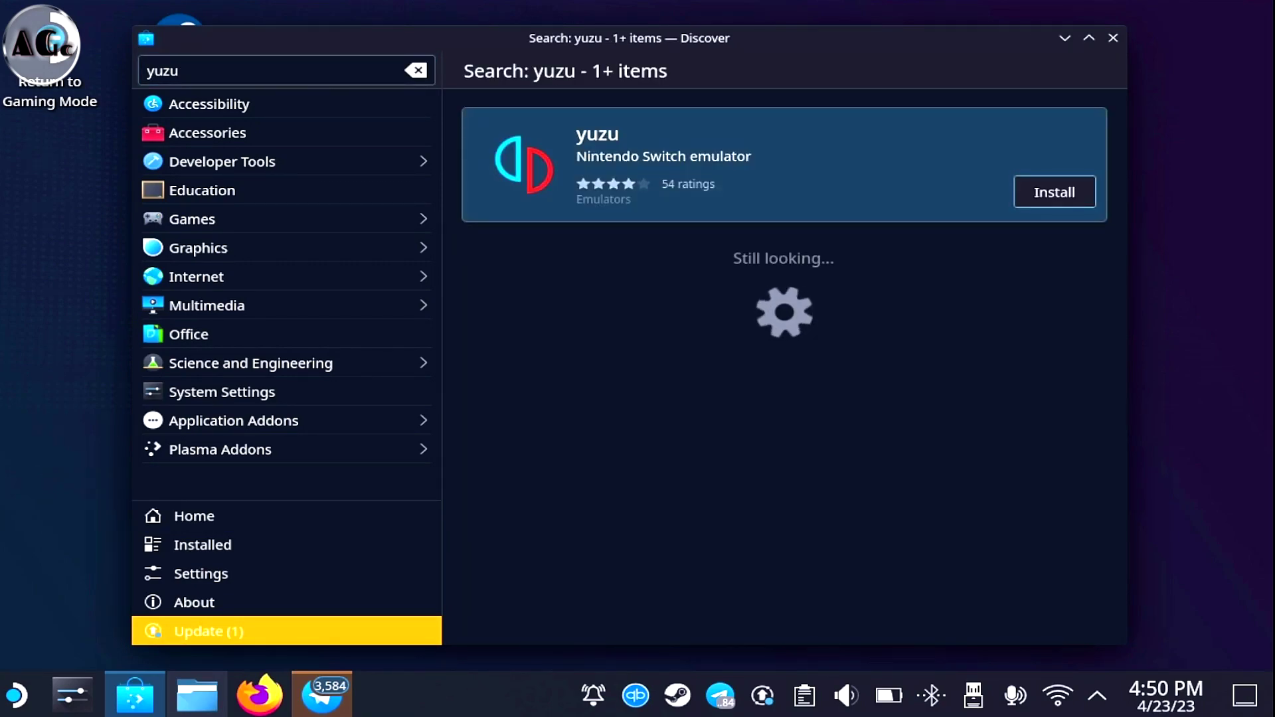
key(Return)
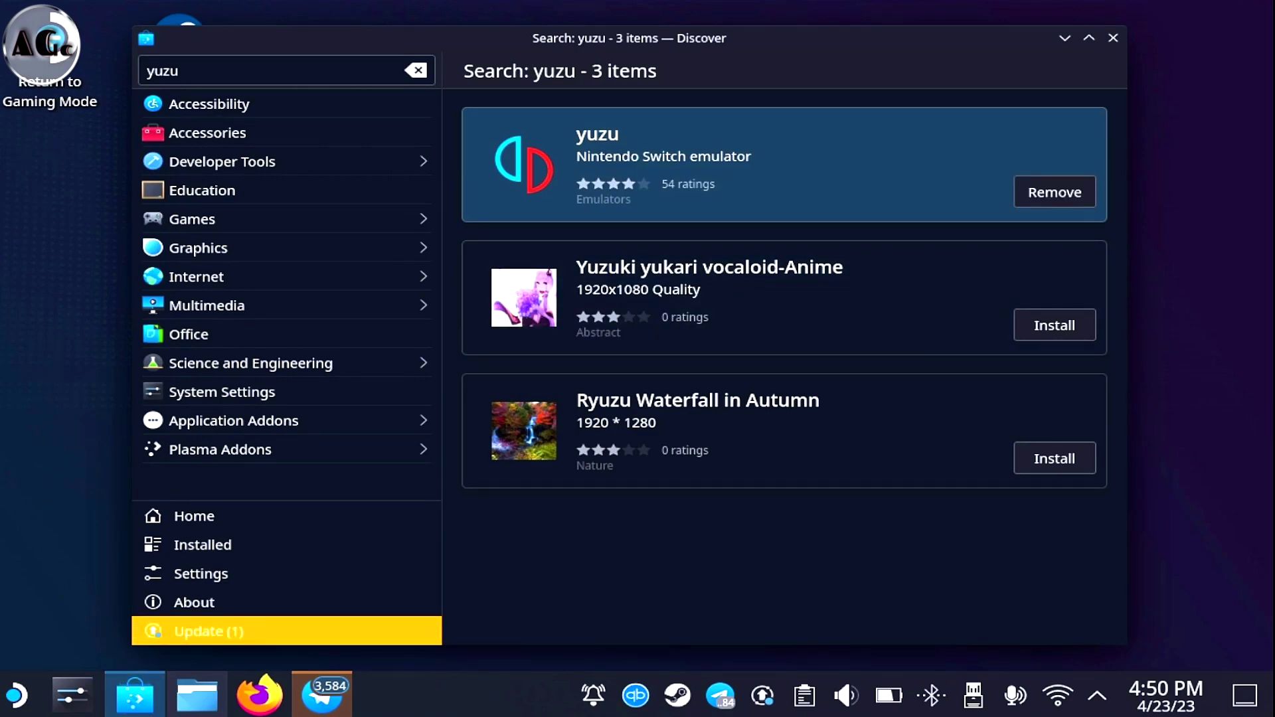
click(1113, 38)
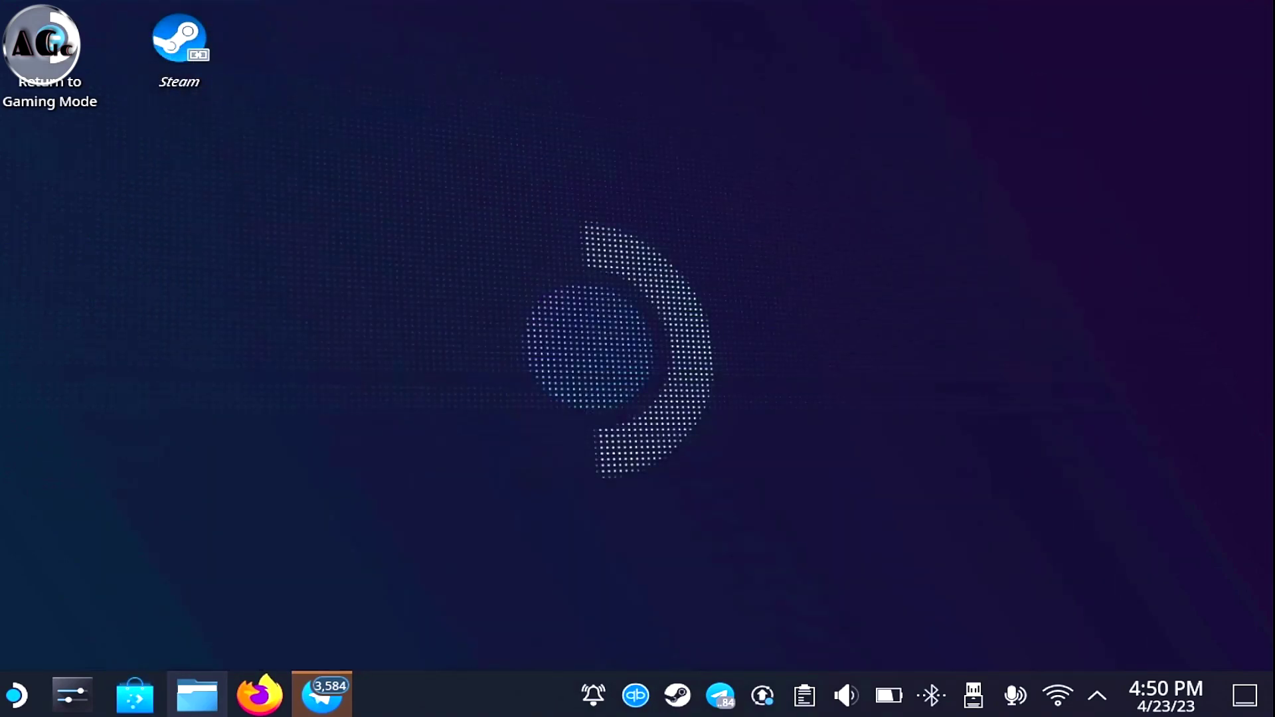
Launch yuzu from the application launcher and dismiss the missing encryption keys warning
key(super)
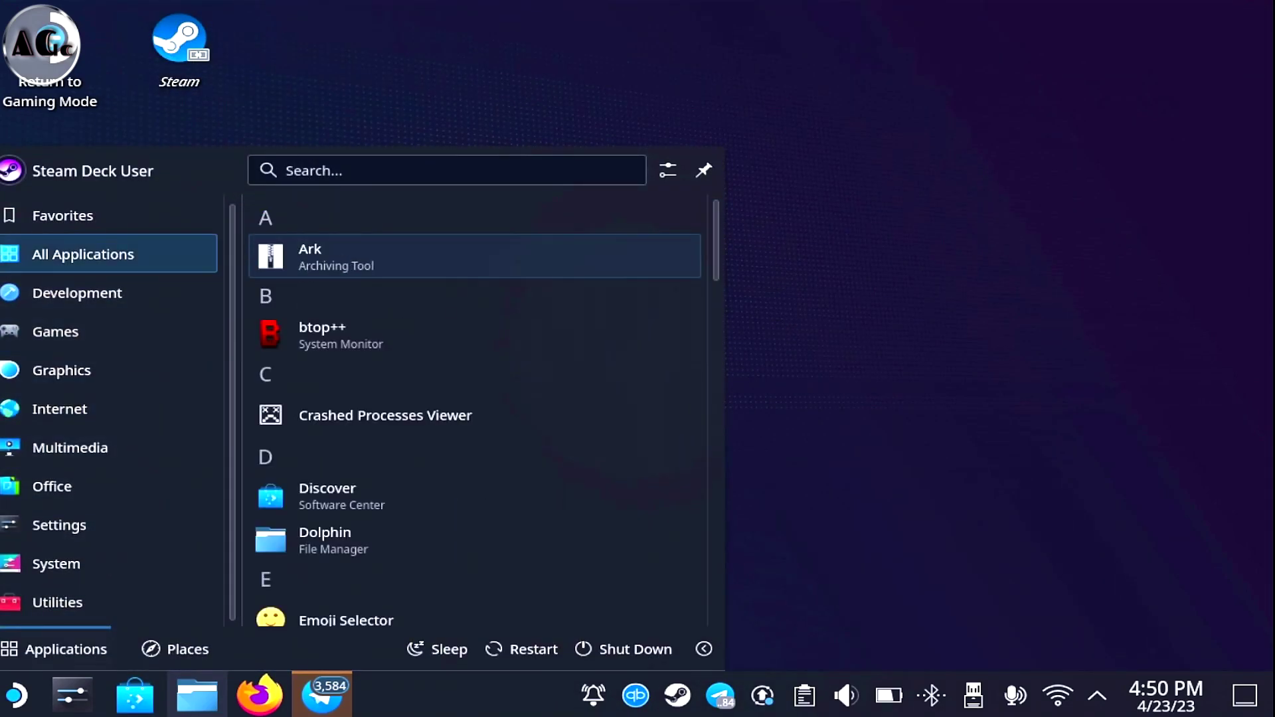
key(Down)
key(Down)
key(Down)
key(Down)
key(Down)
key(Down)
key(Down)
key(Down)
key(Down)
key(Down)
key(Down)
key(Down)
key(Down)
key(Down)
key(Down)
key(Down)
key(Down)
key(Down)
key(Down)
key(Down)
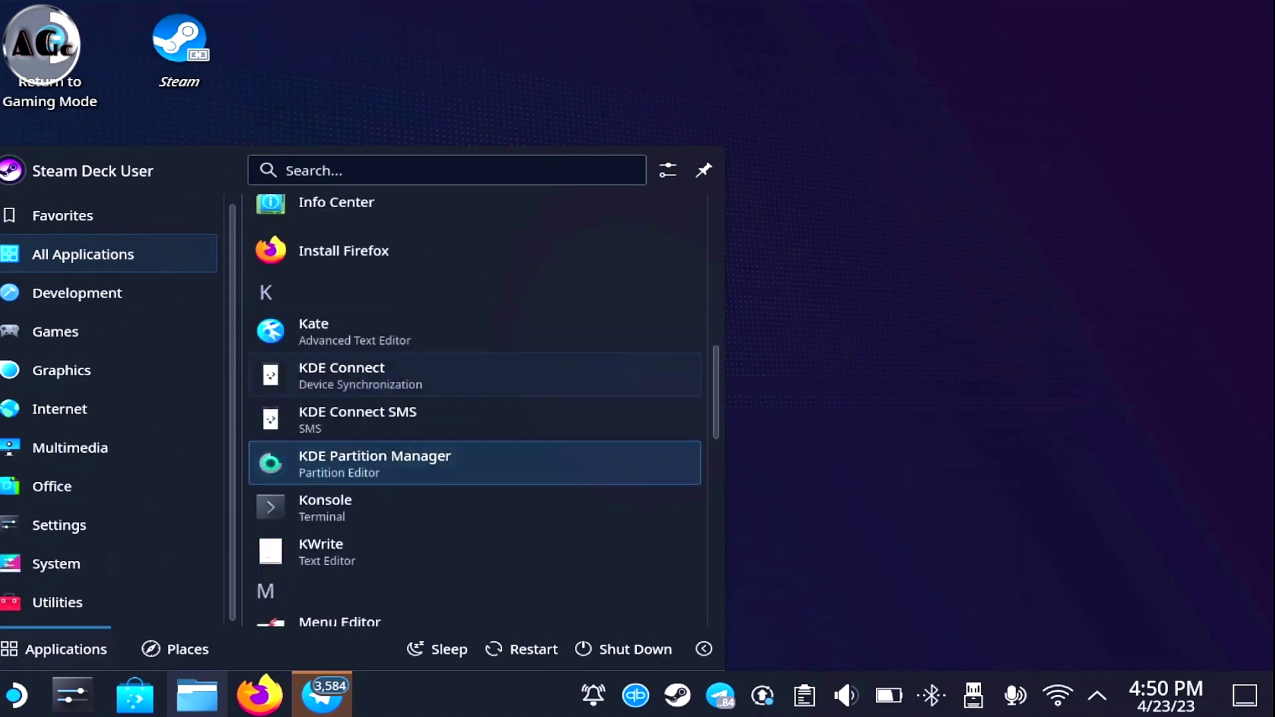
key(Down)
key(Return)
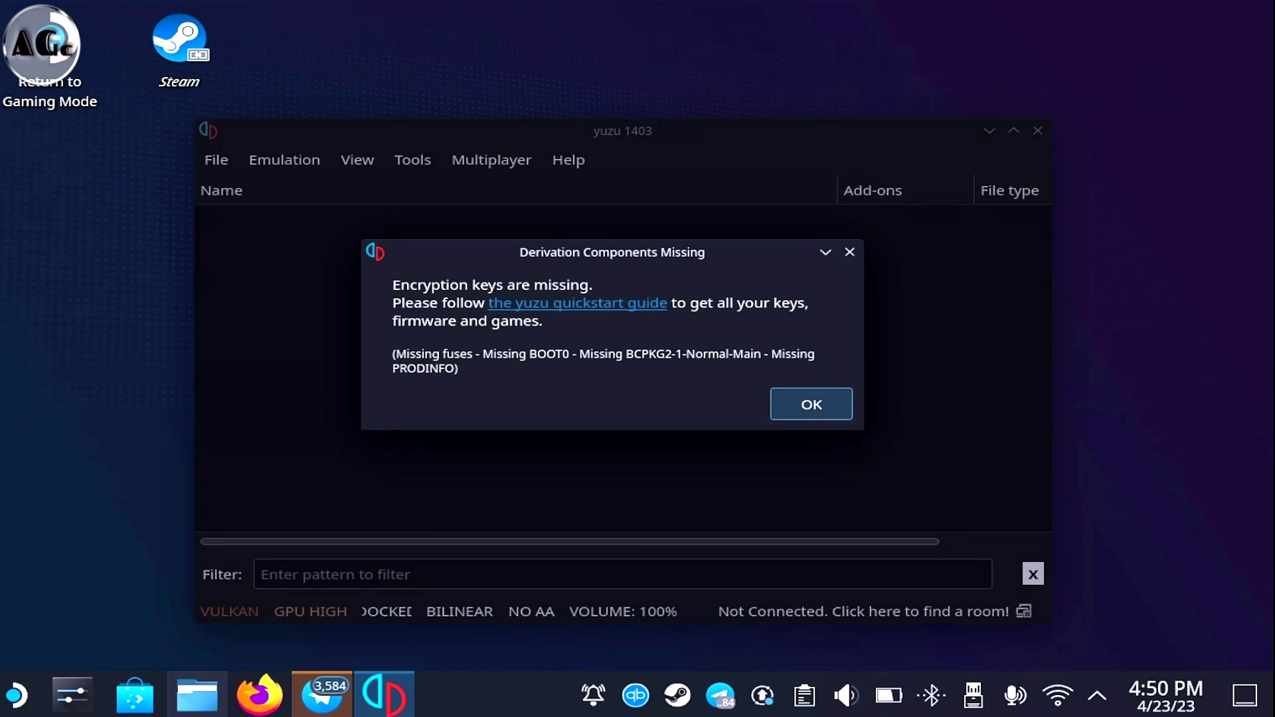
key(Return)
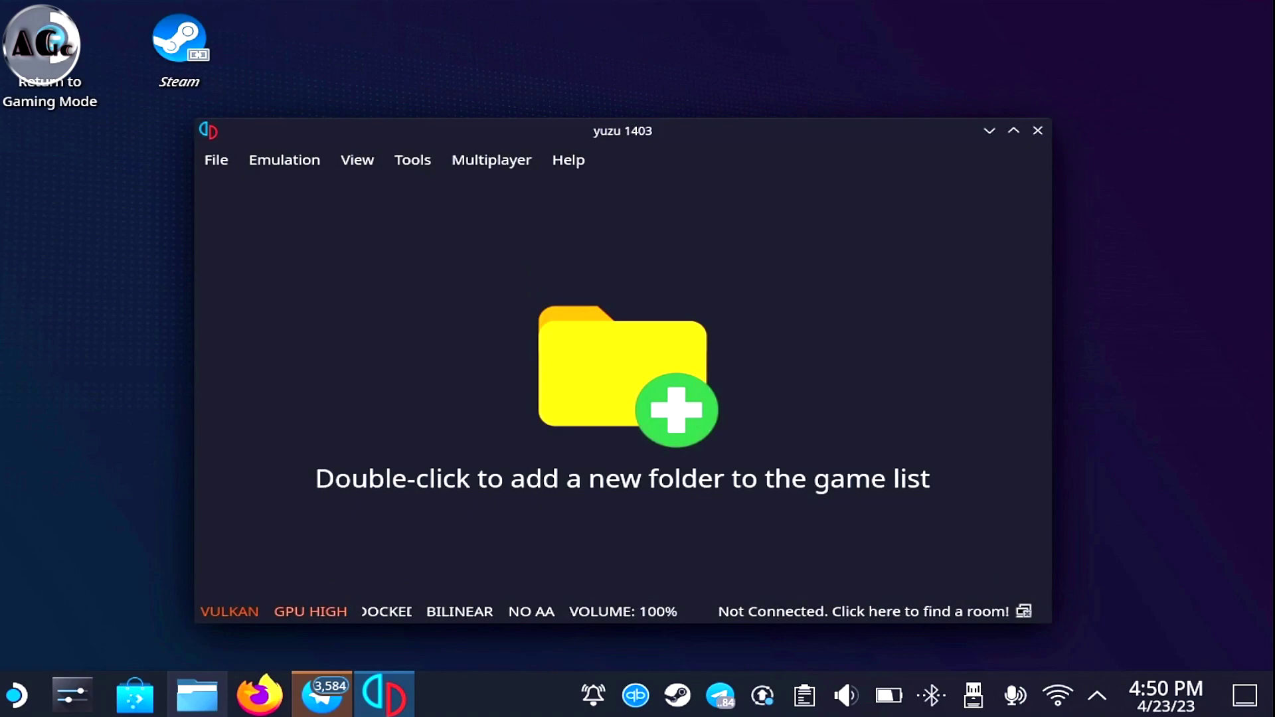
Open yuzu's data folder in the file manager via File > Open yuzu Folder
key(alt)
key(Down)
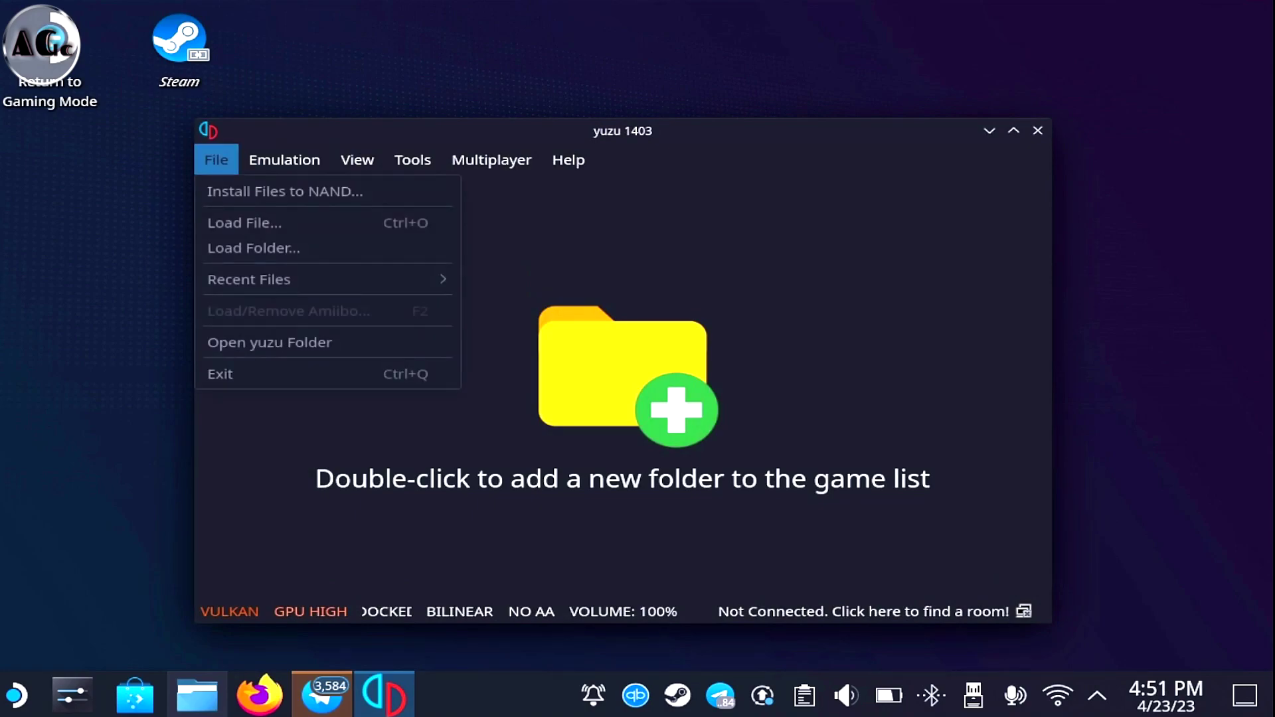
key(Up)
key(Up)
key(Return)
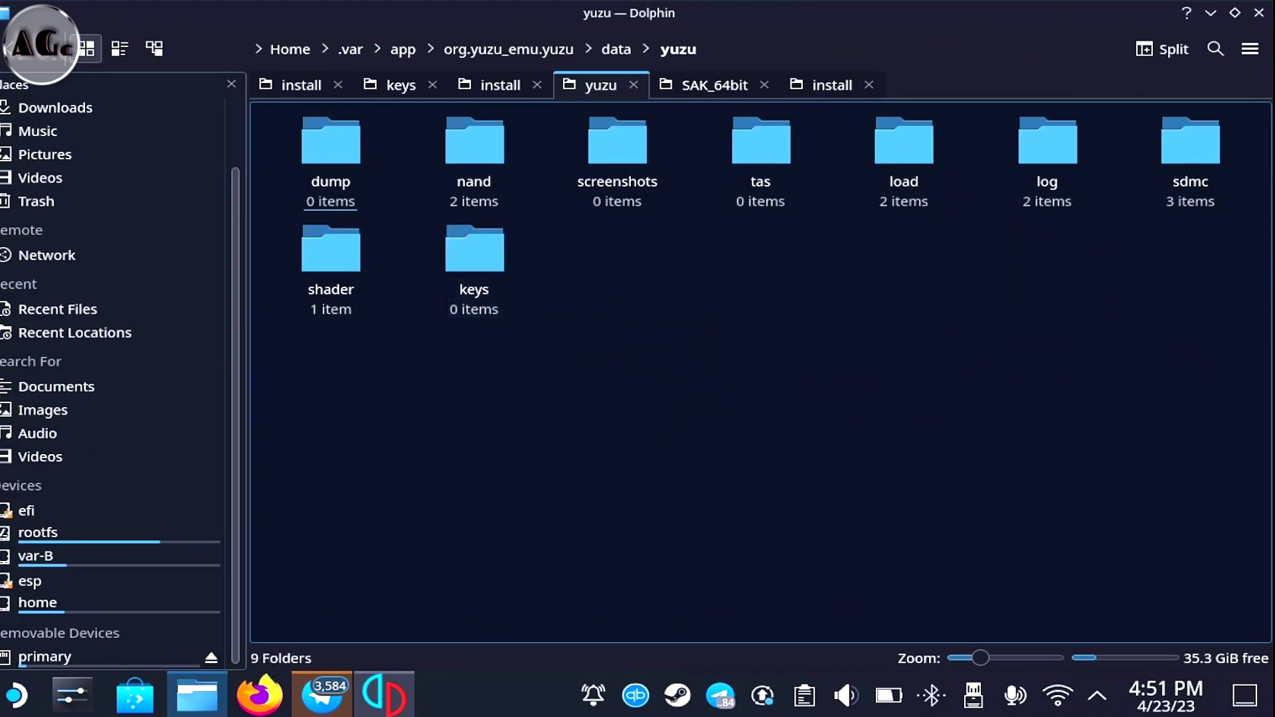
Open yuzu's keys folder and, in a split pane, browse to install's Keys 16.0.0 folder
click(474, 253)
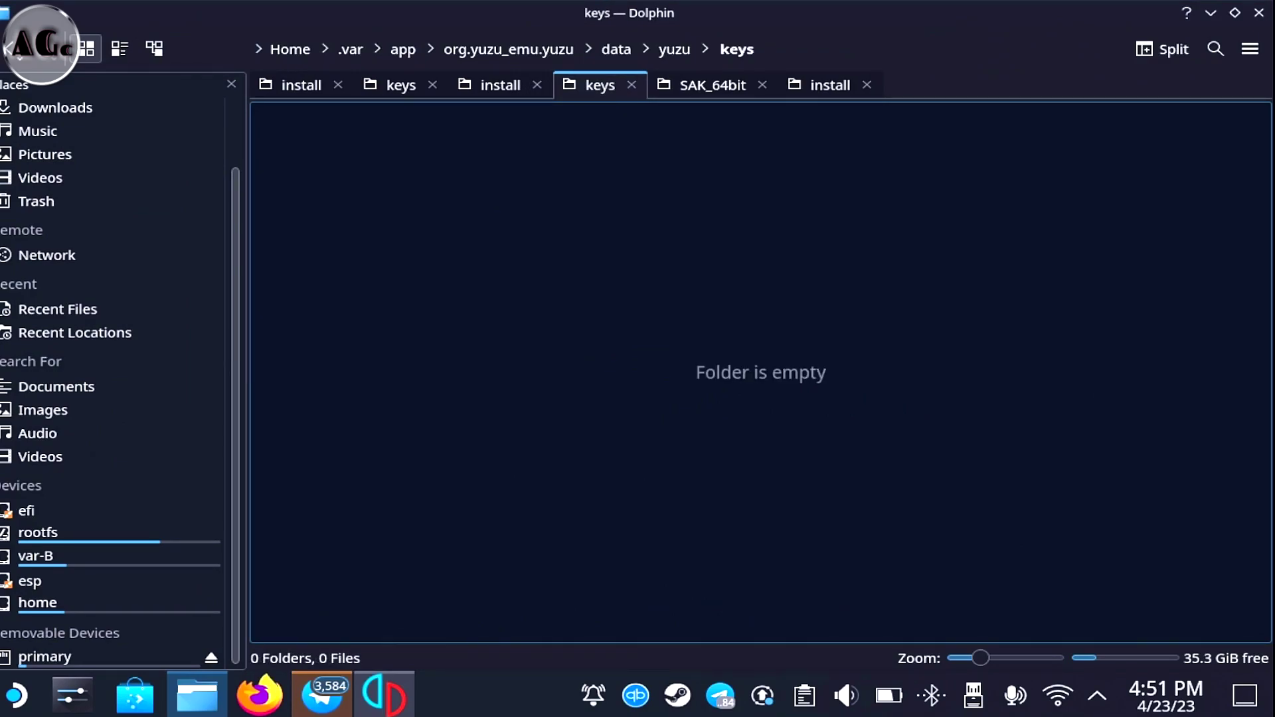
click(1162, 49)
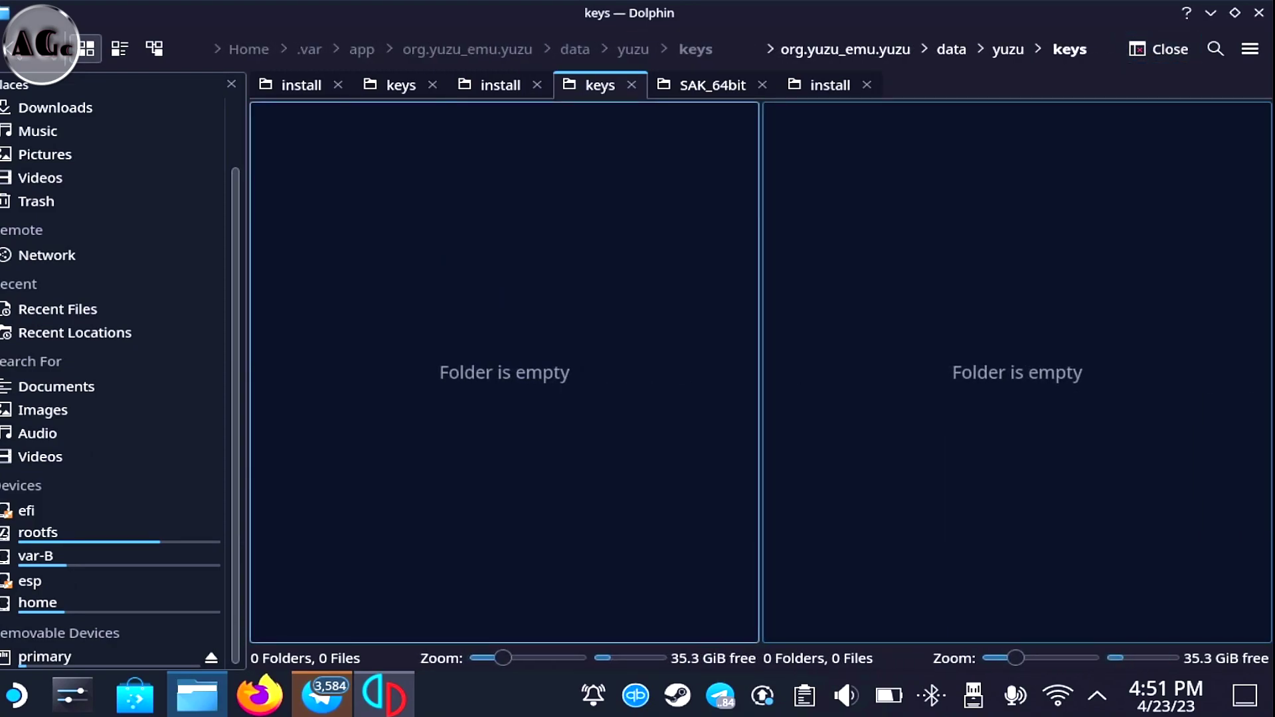
click(45, 656)
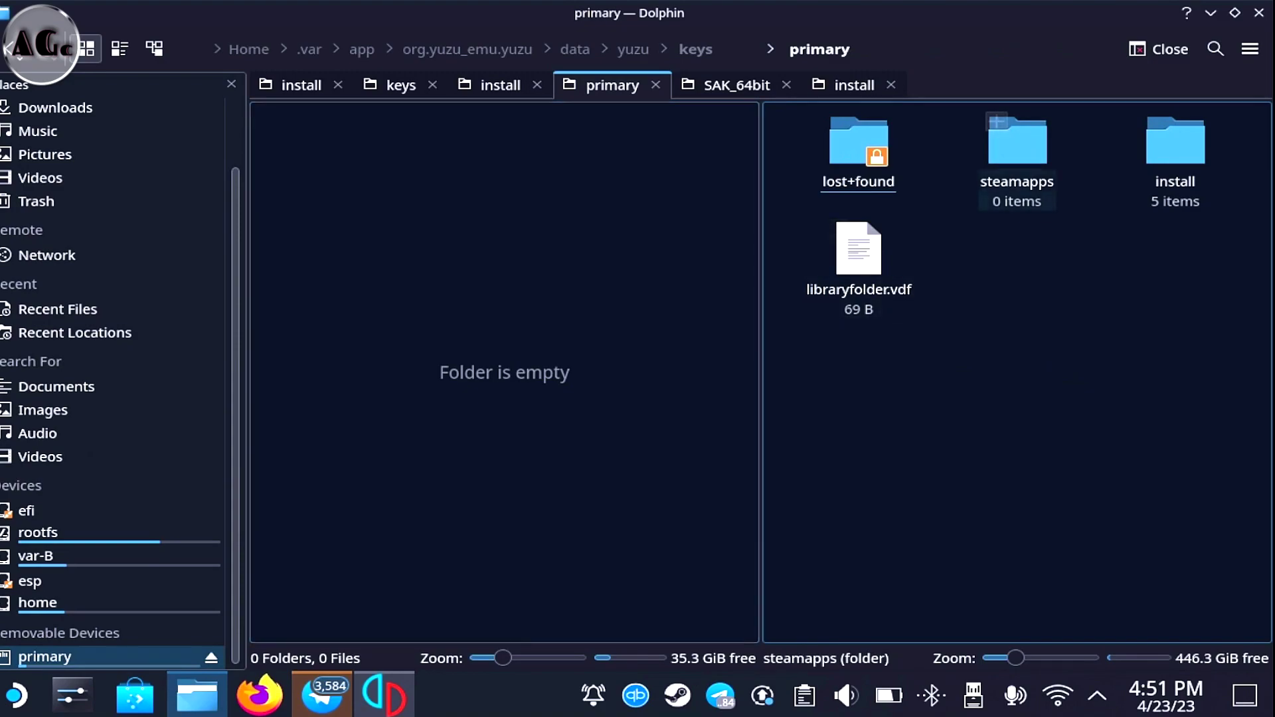
click(1175, 152)
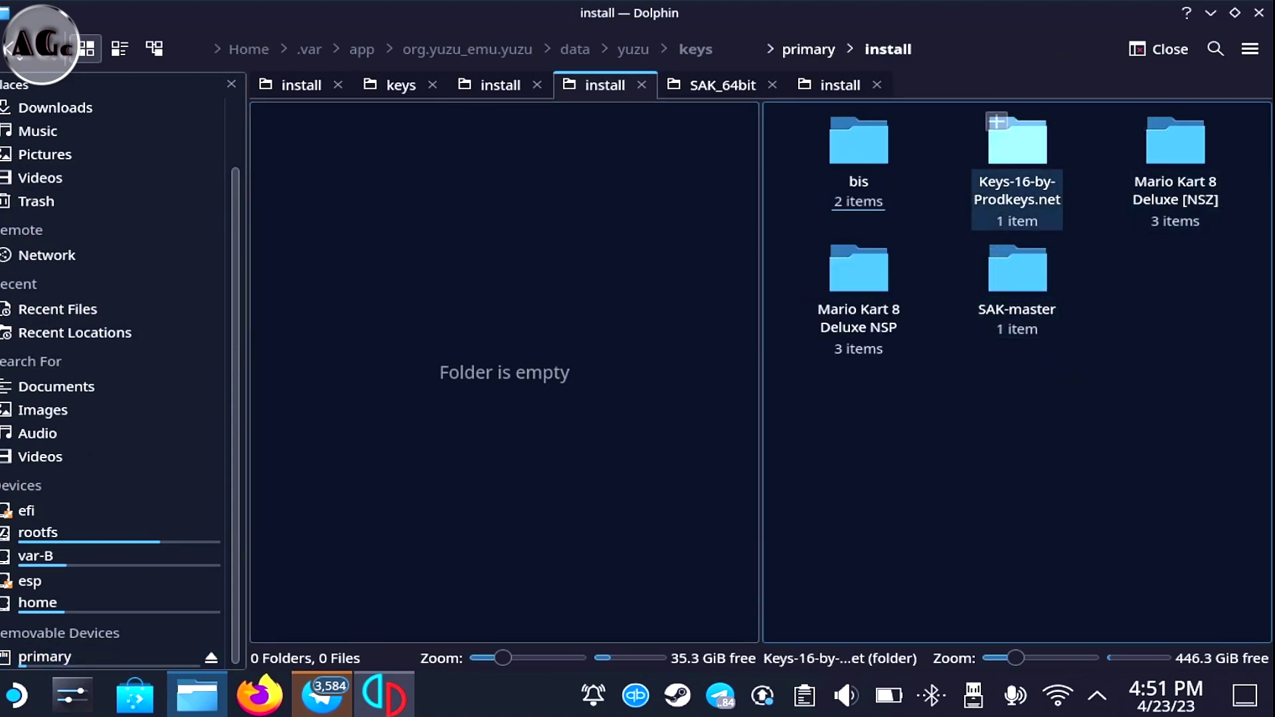
click(1017, 143)
click(830, 142)
click(830, 143)
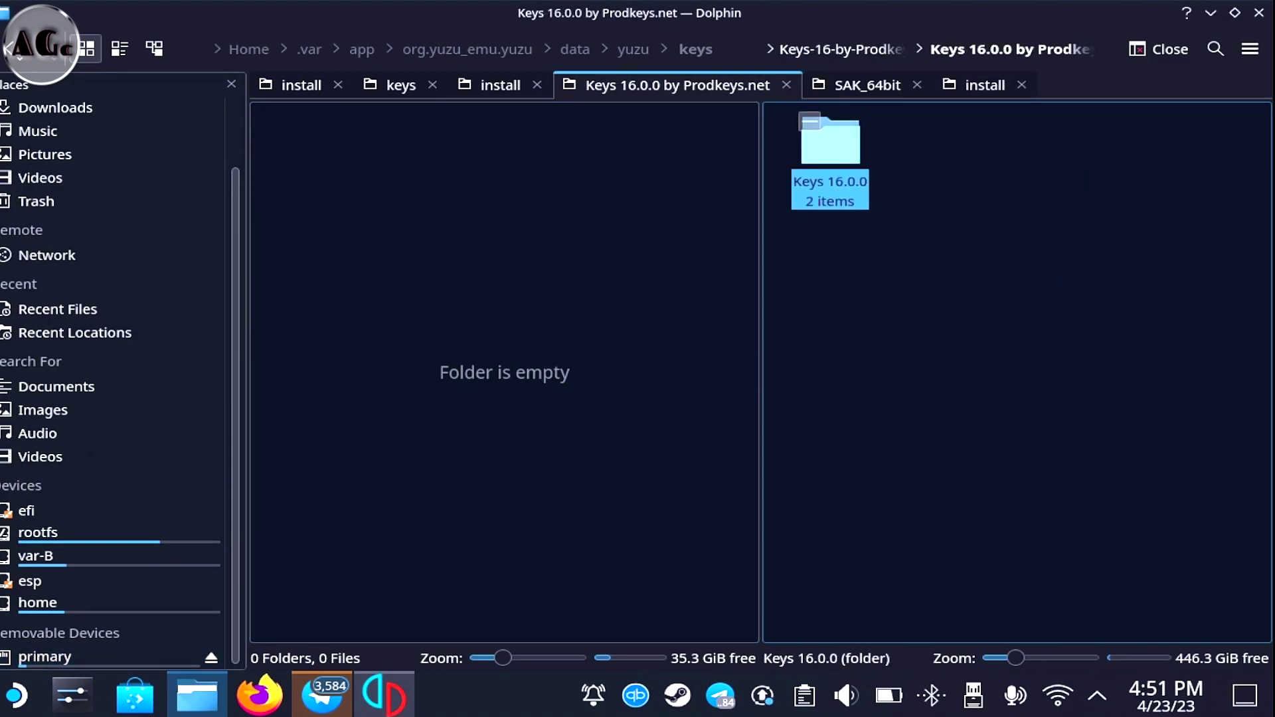
Copy prod.keys and title.keys into yuzu's keys folder, then close the split view and Dolphin
drag(788, 330, 996, 160)
right_click(942, 161)
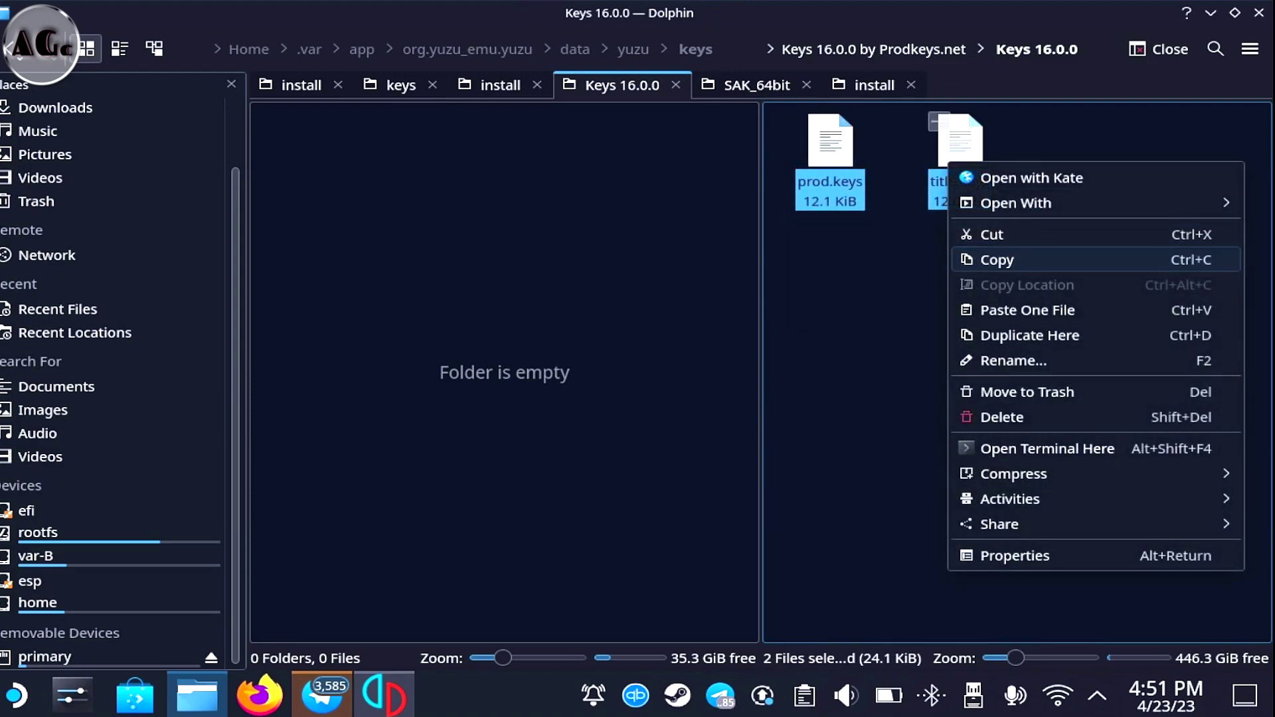
click(996, 259)
right_click(525, 233)
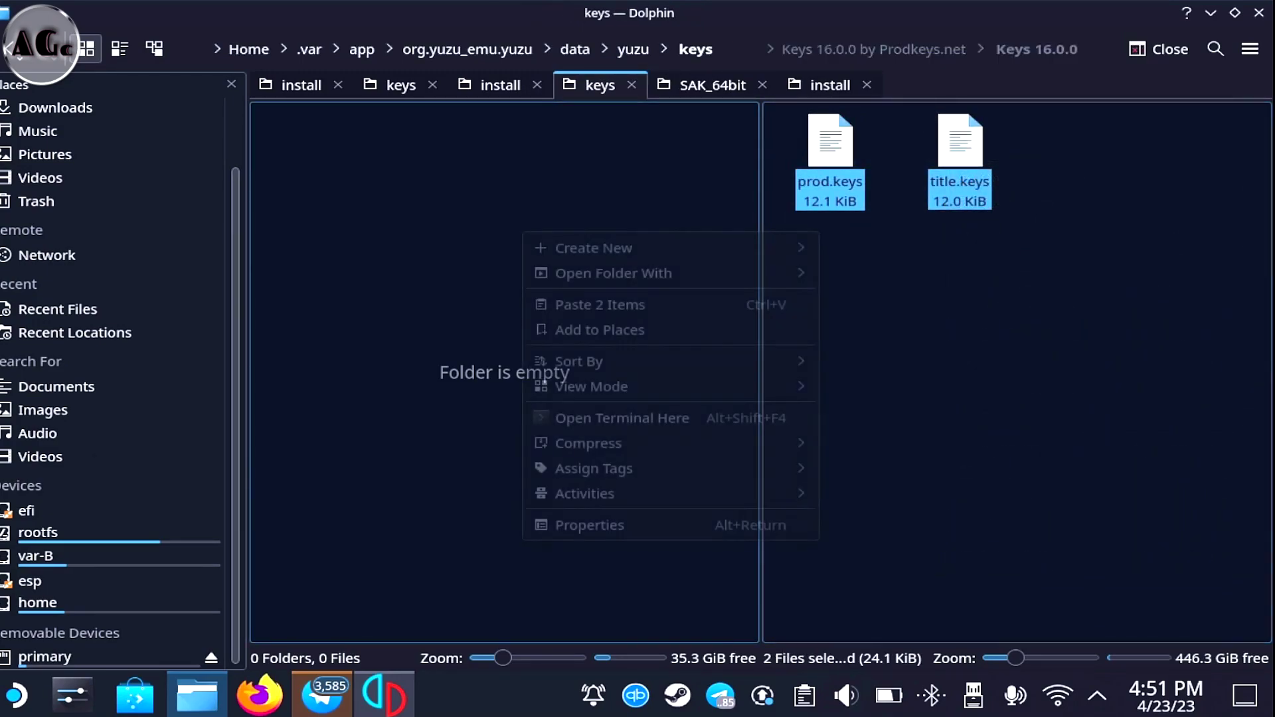
click(631, 304)
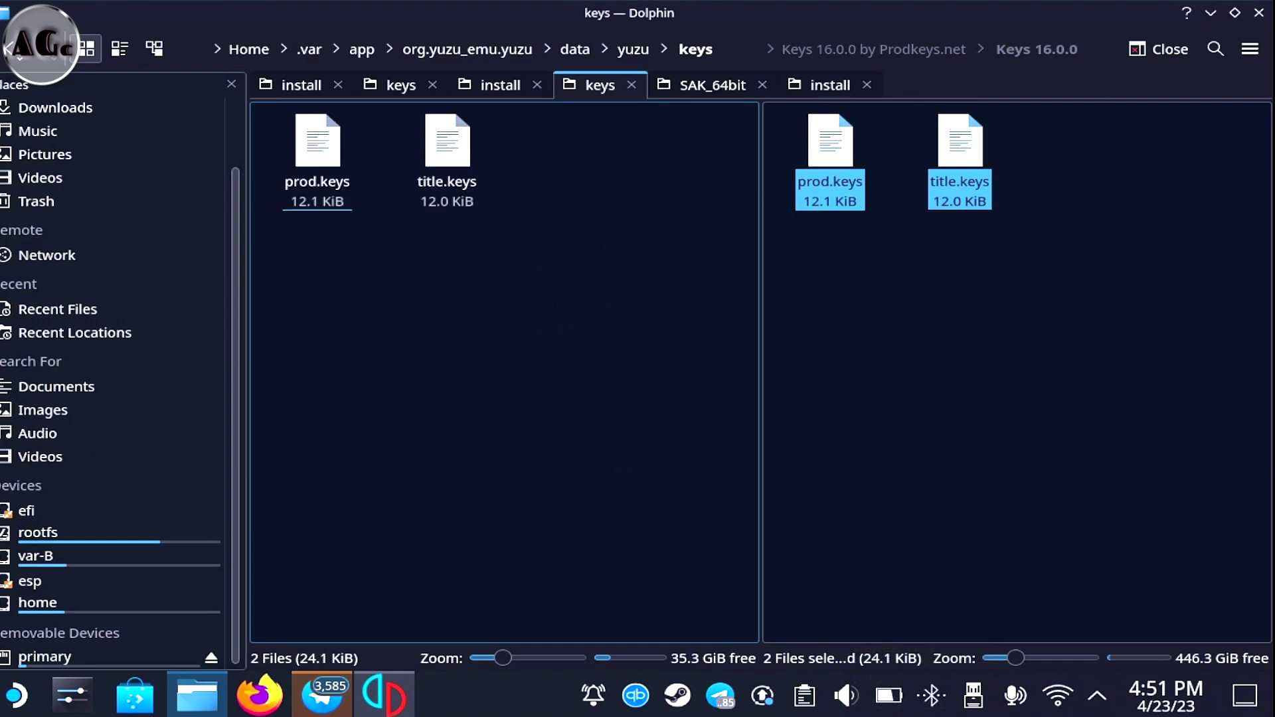
click(1158, 49)
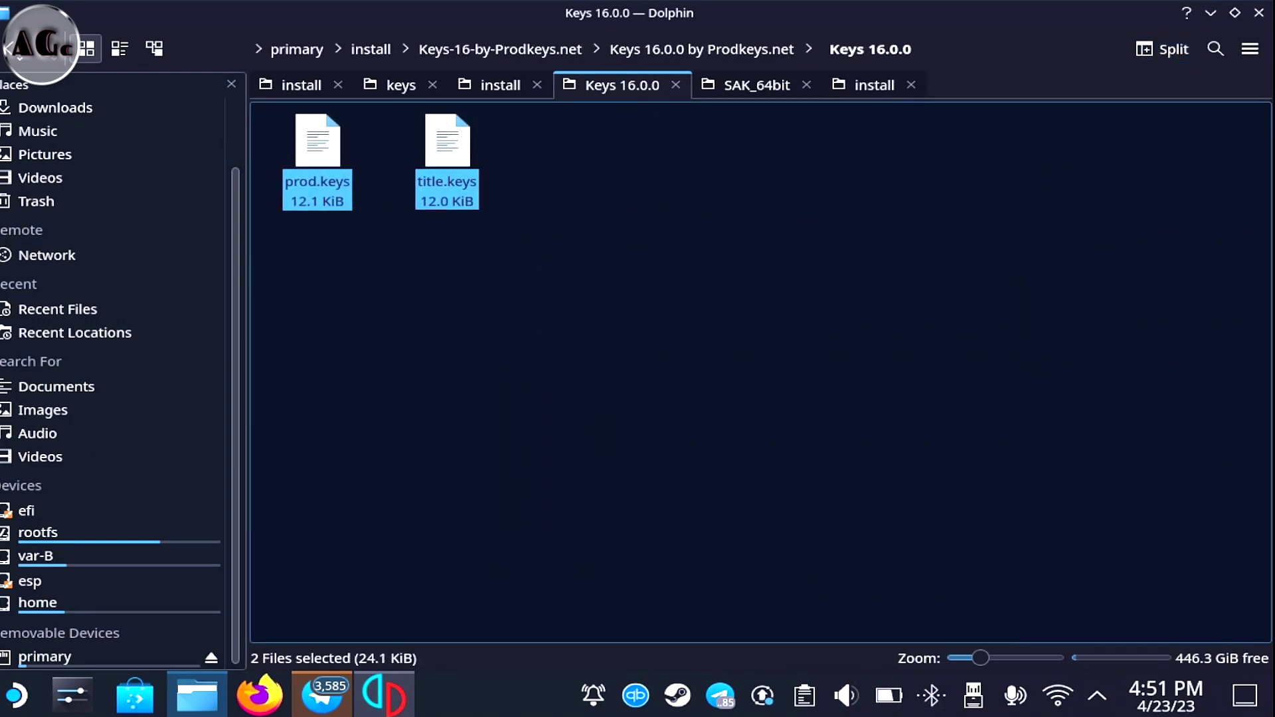
click(1258, 13)
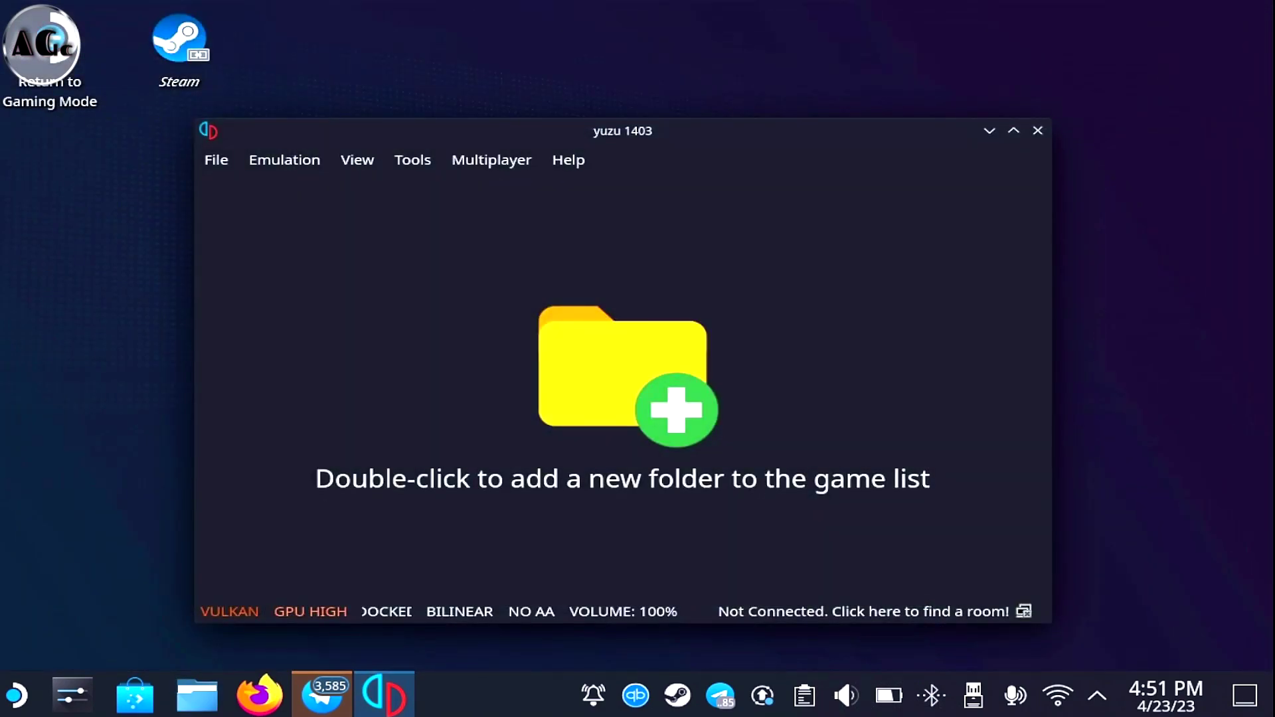
Close yuzu and relaunch it from the application launcher so it loads the keys
click(1037, 130)
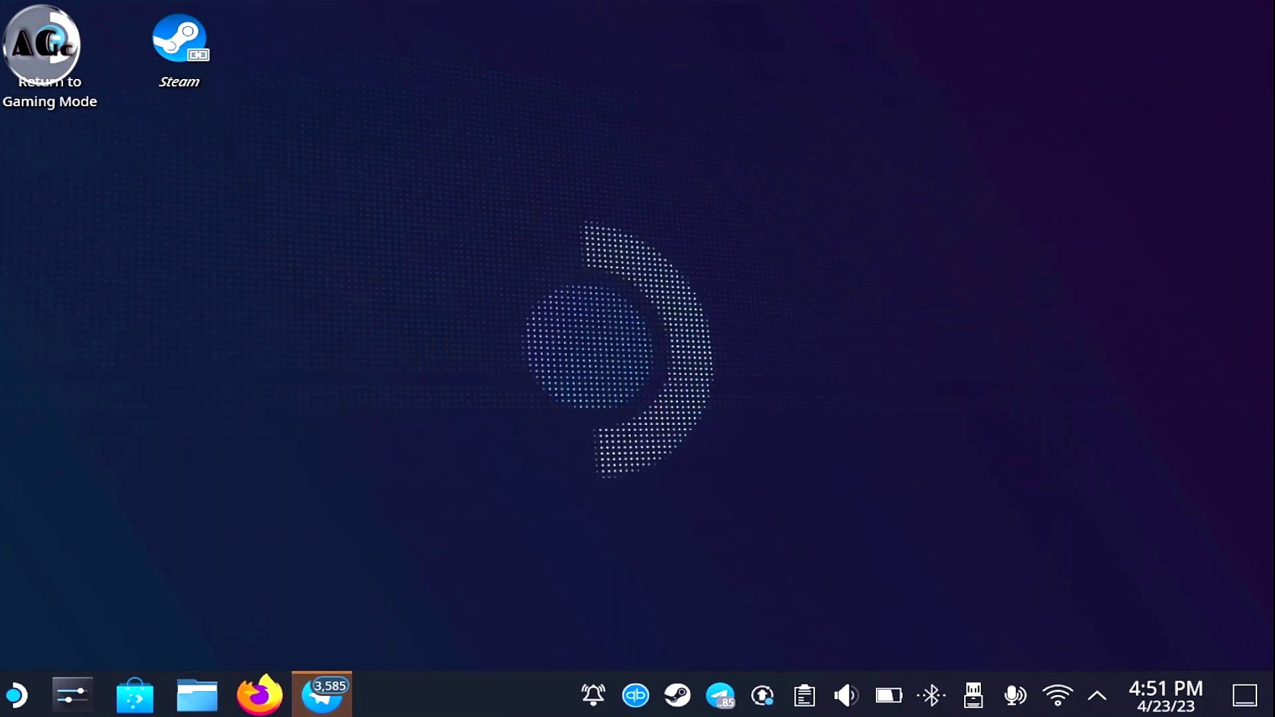
key(super)
scroll(474, 411, down, 2)
scroll(475, 411, down, 10)
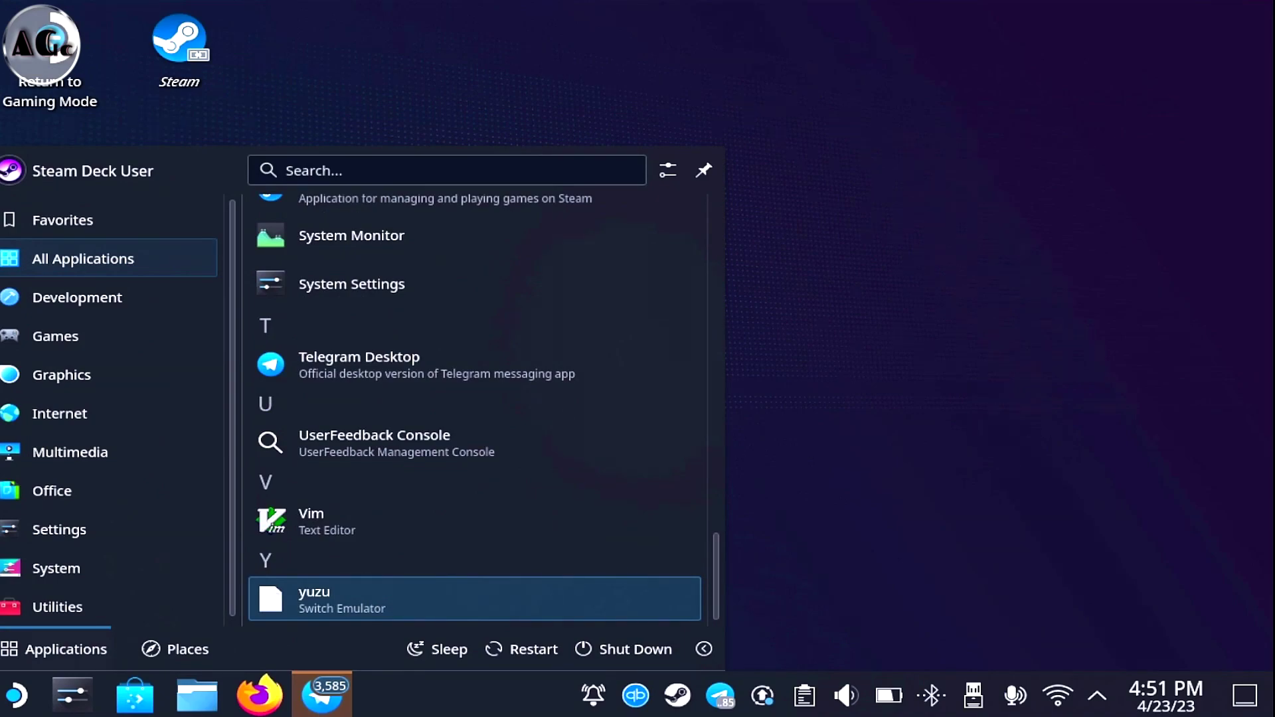
key(Return)
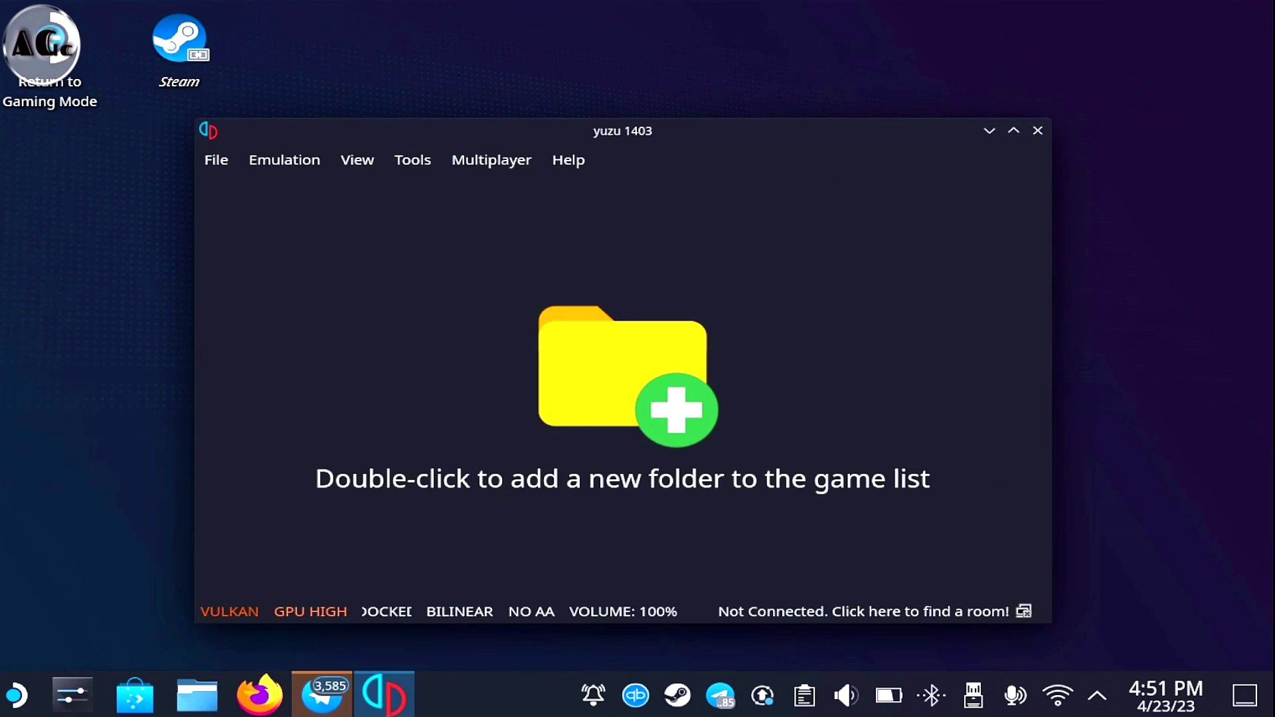
Add primary/install/Mario Kart 8 Deluxe NSP as a game folder and select the game entry
scroll(269, 279, down, 5)
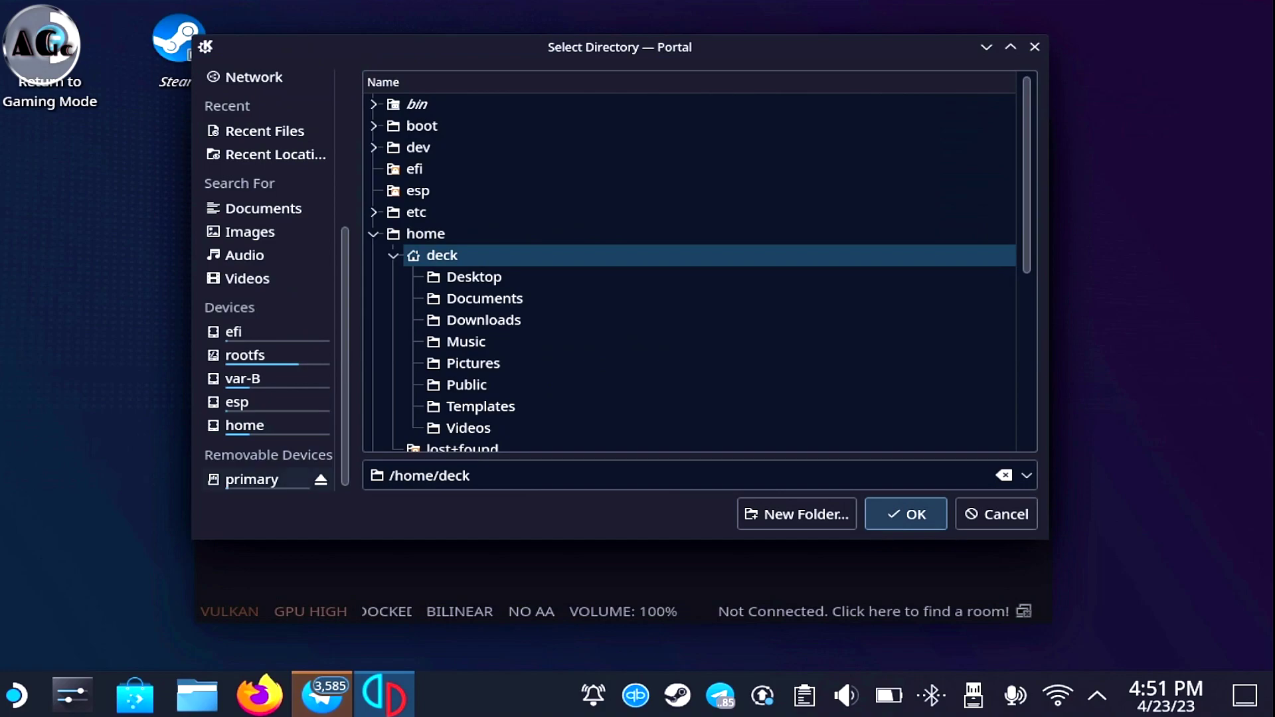
click(252, 480)
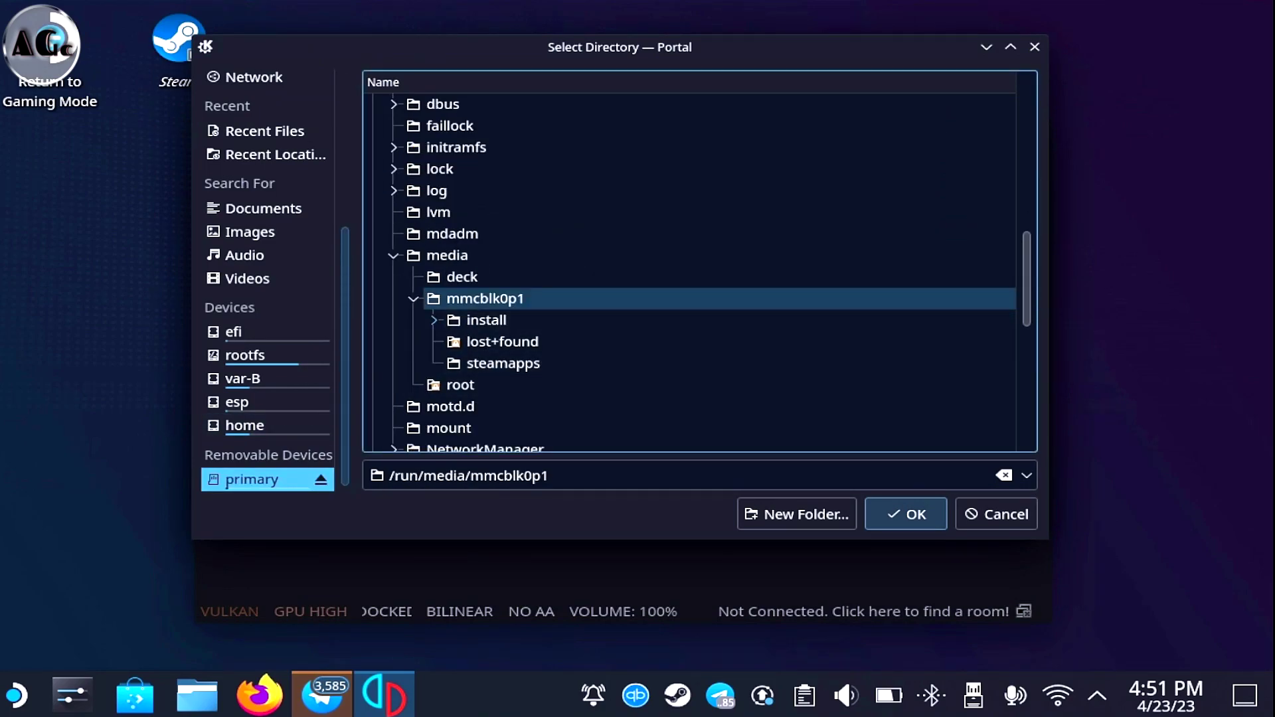
click(433, 320)
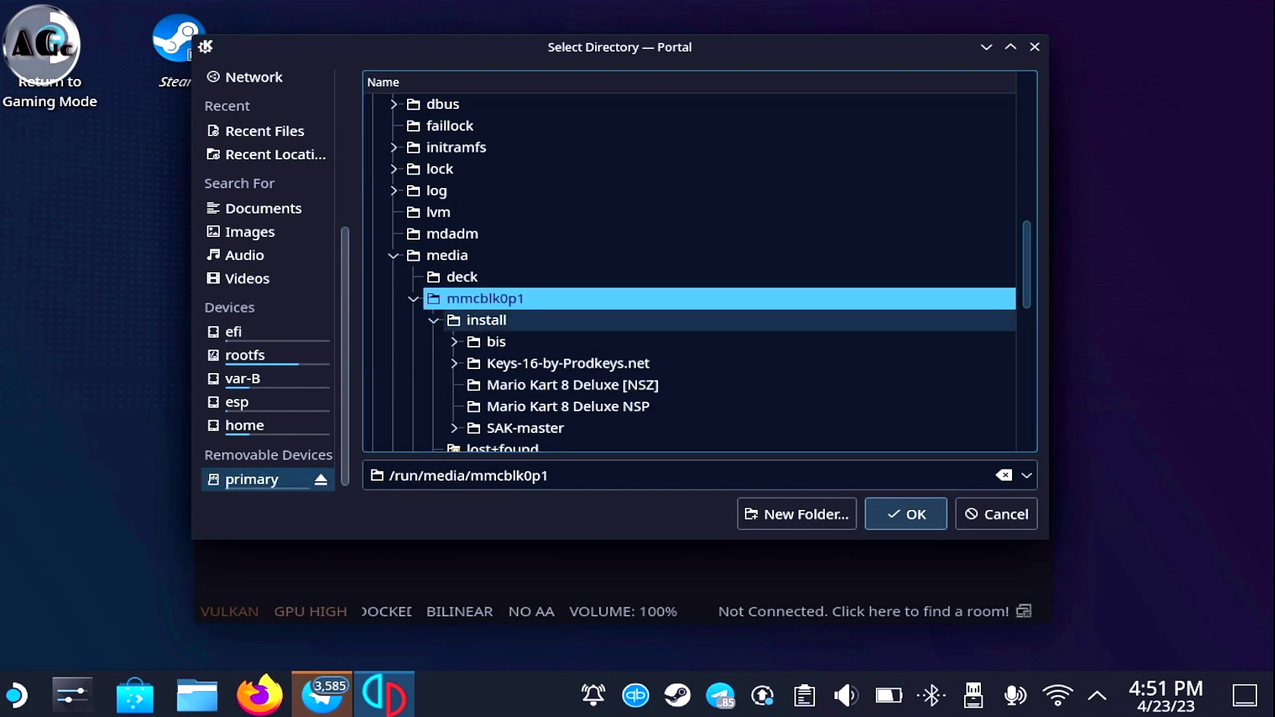
scroll(465, 331, down, 1)
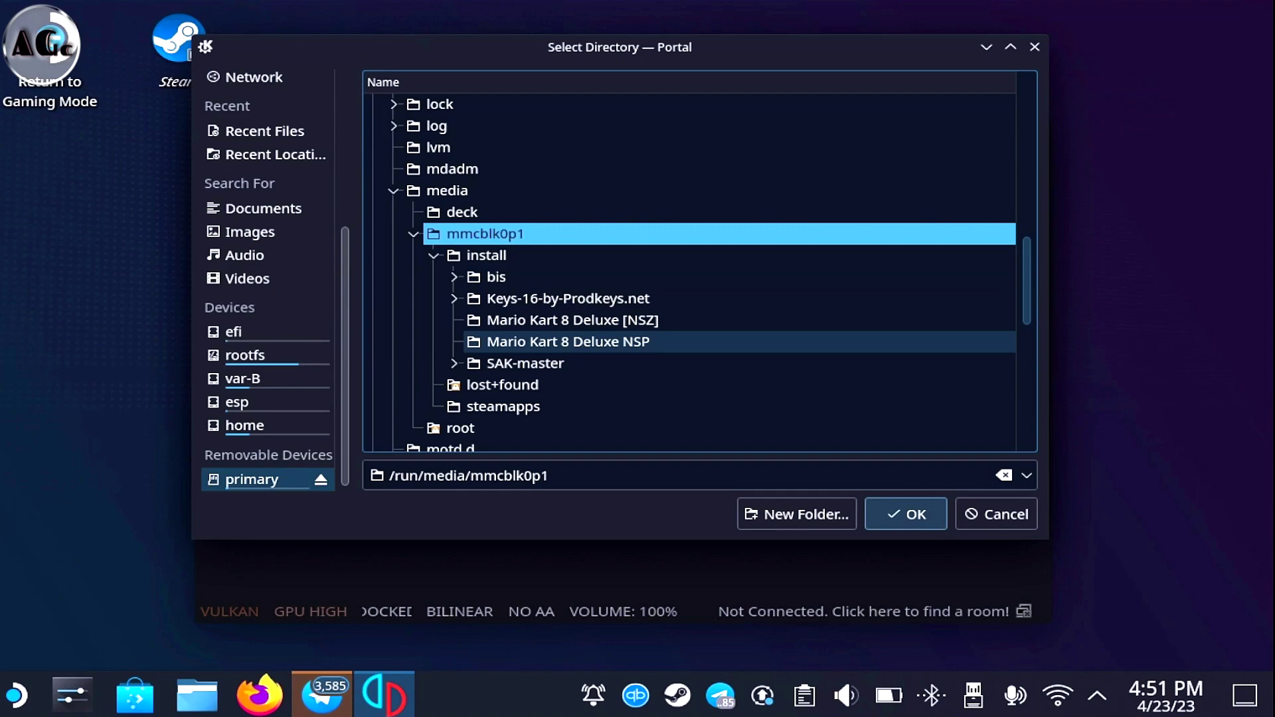
click(568, 341)
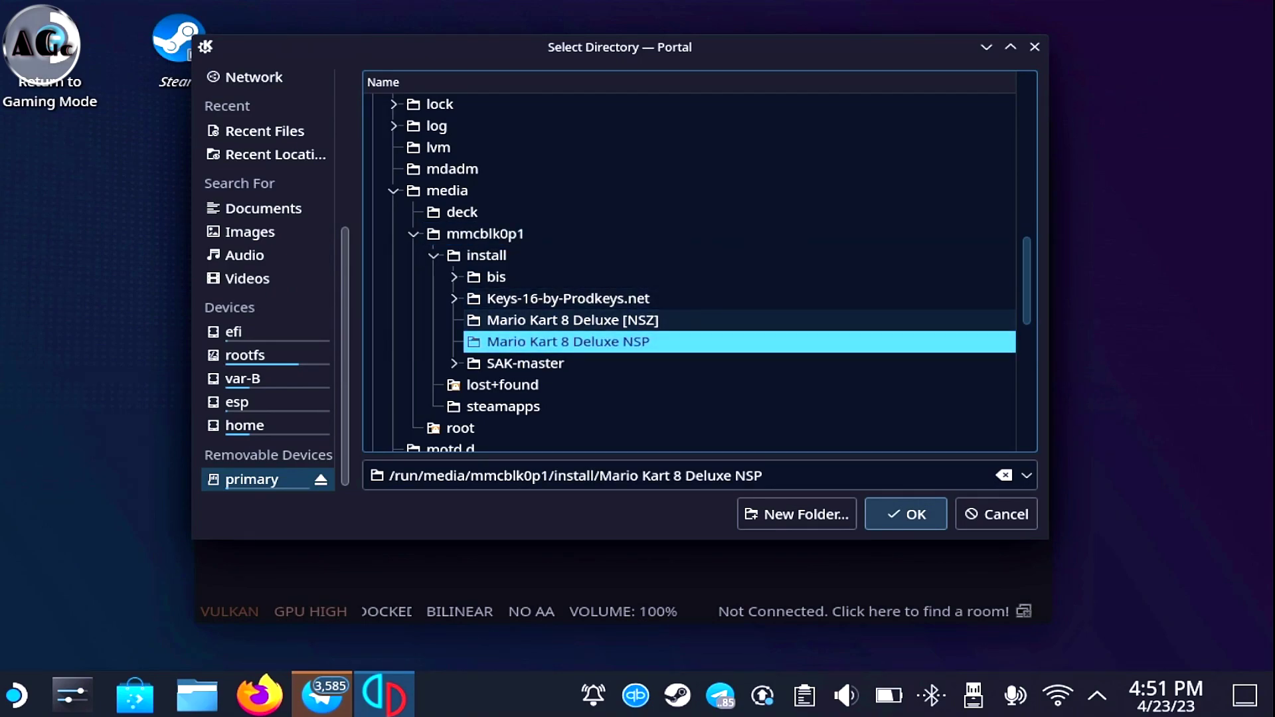
key(Return)
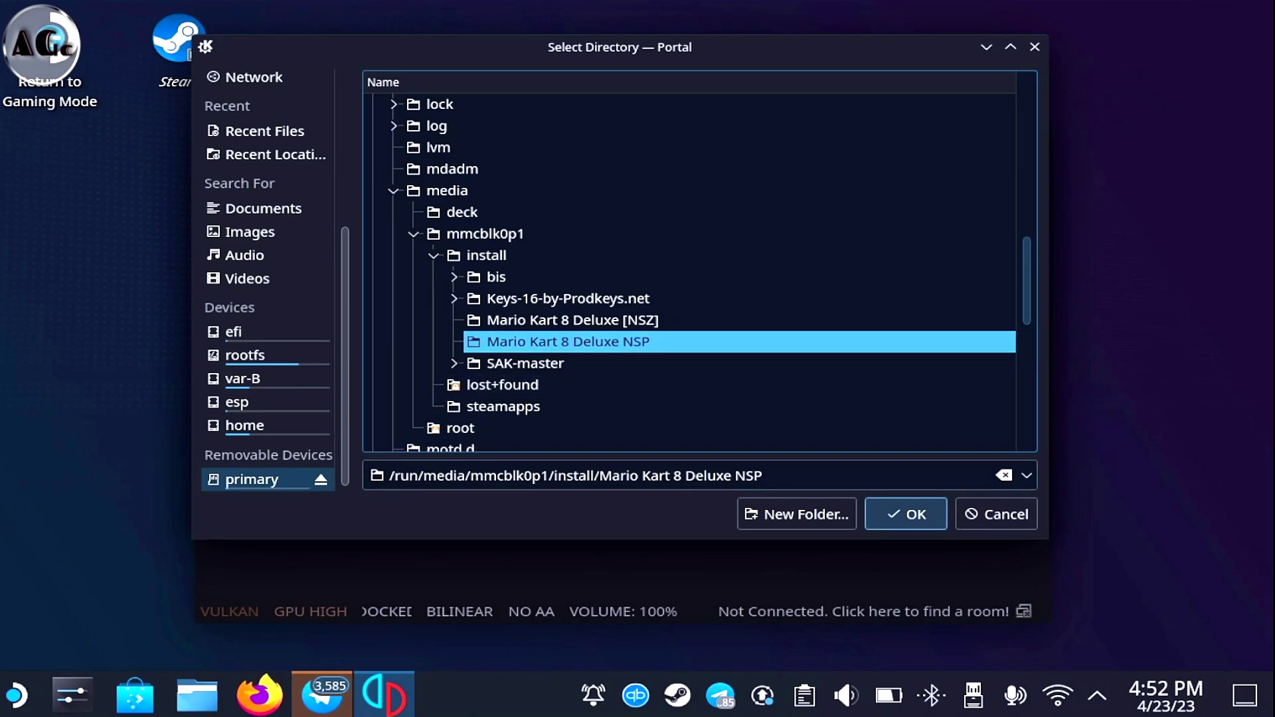
click(532, 288)
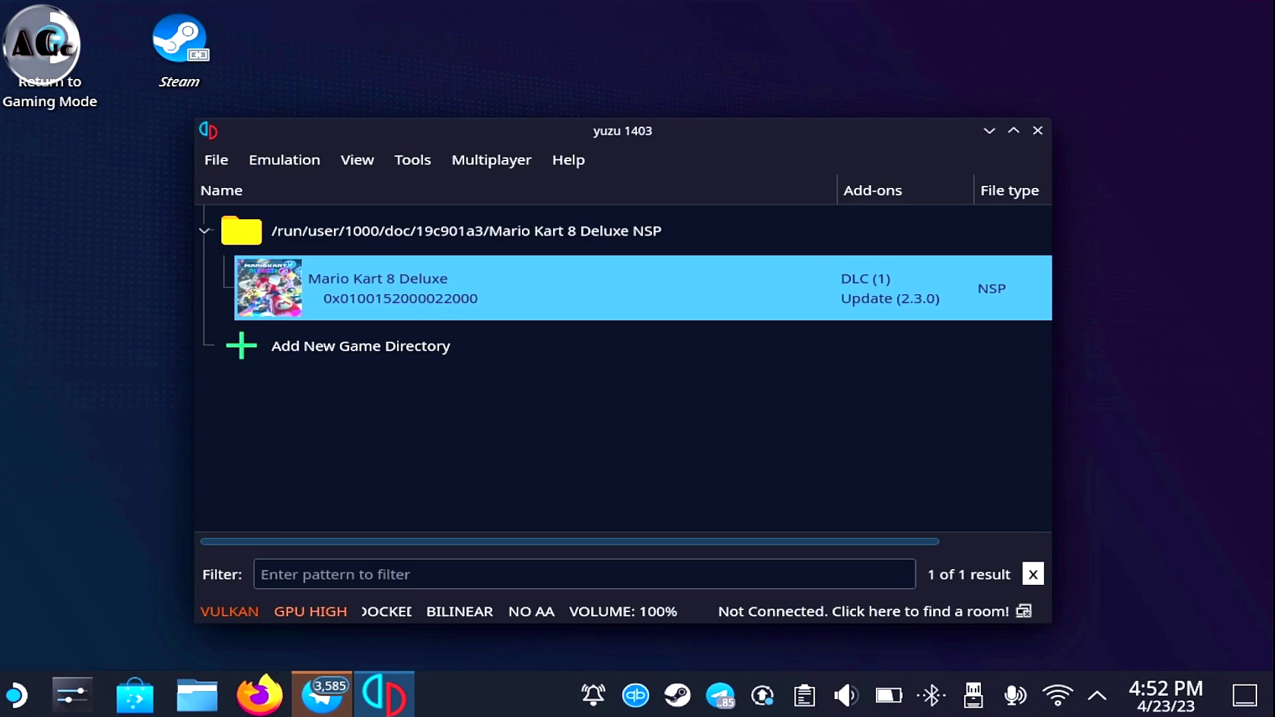
Install the 2.72 GB v983040 update NSP to NAND and dismiss the results
key(alt)
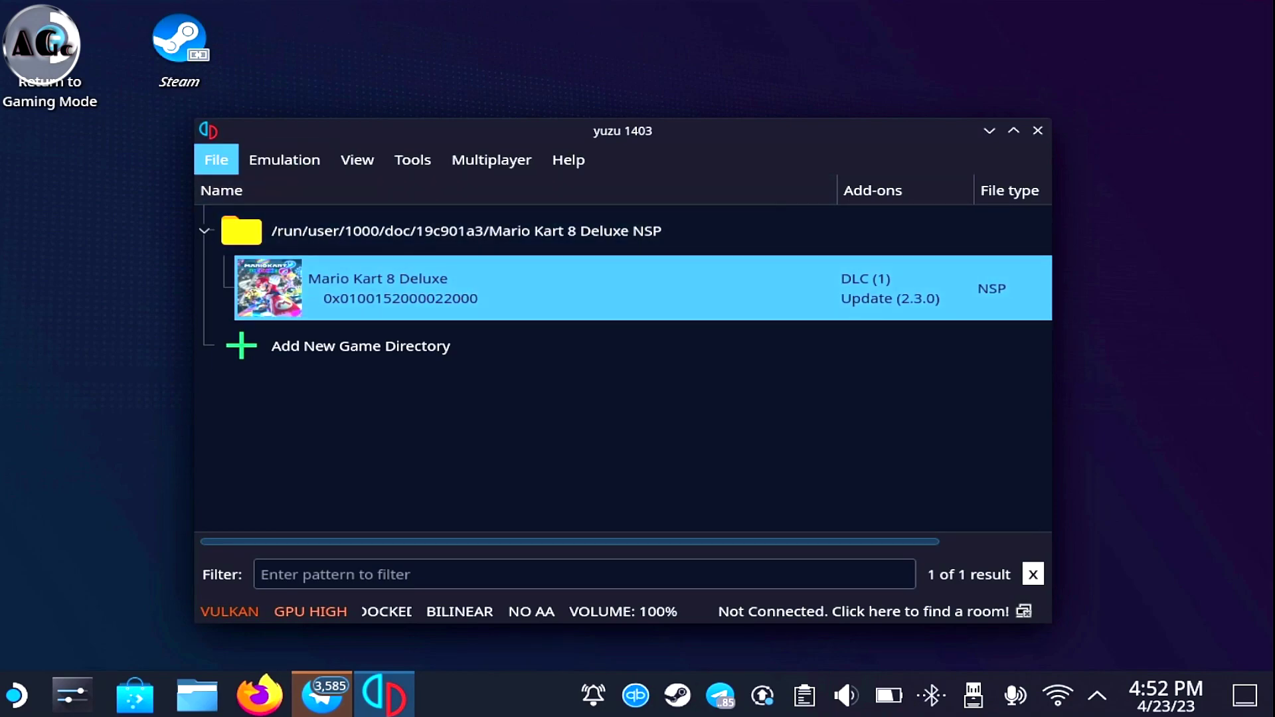
key(Down)
key(Right)
key(Left)
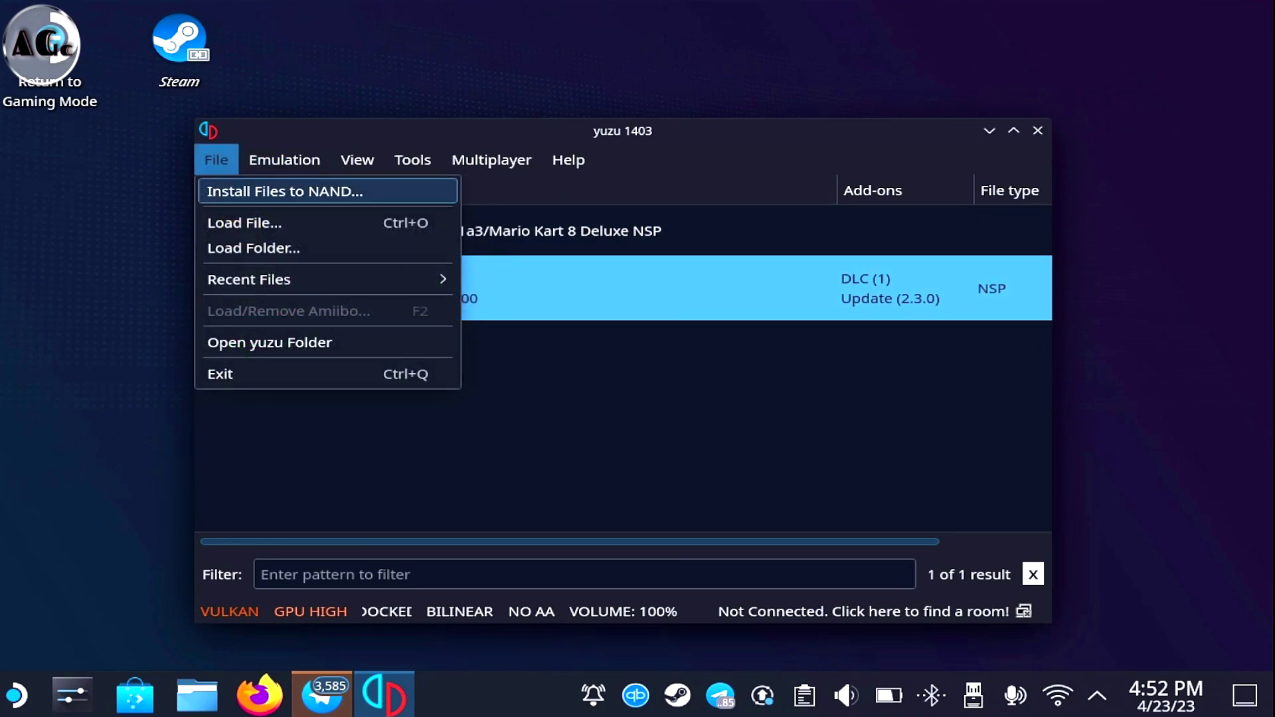
key(Return)
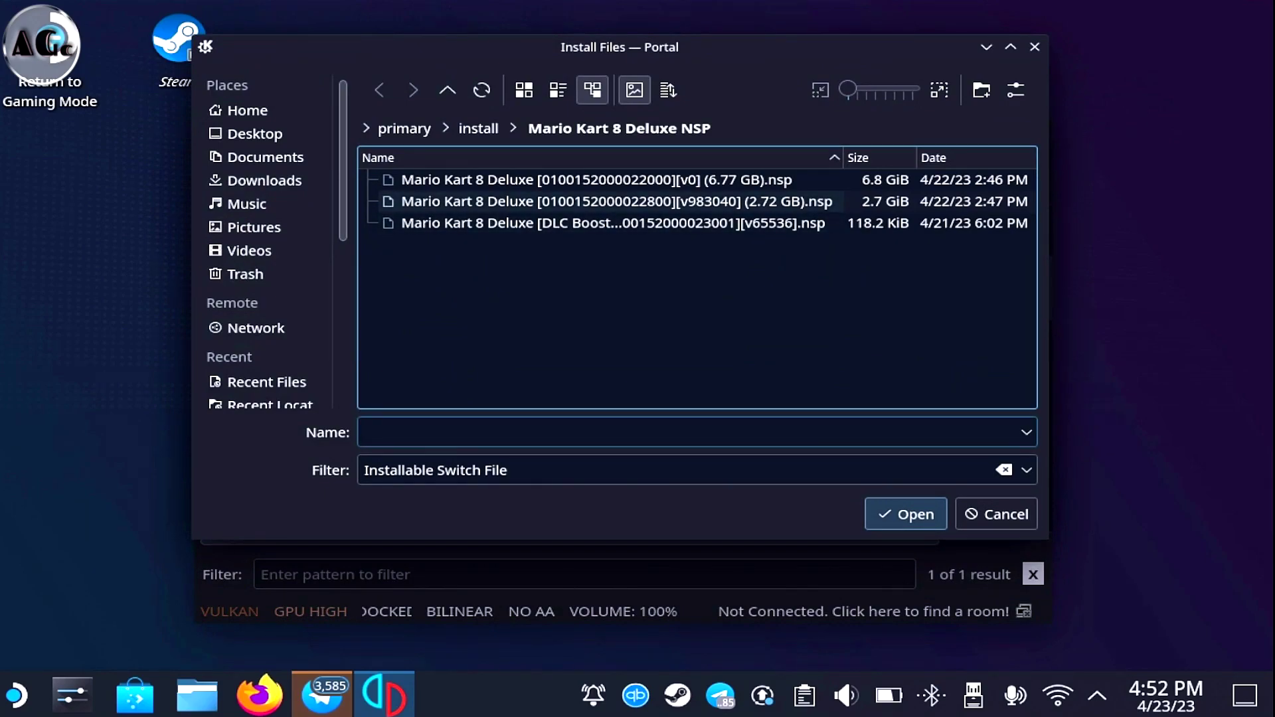
click(617, 201)
key(Return)
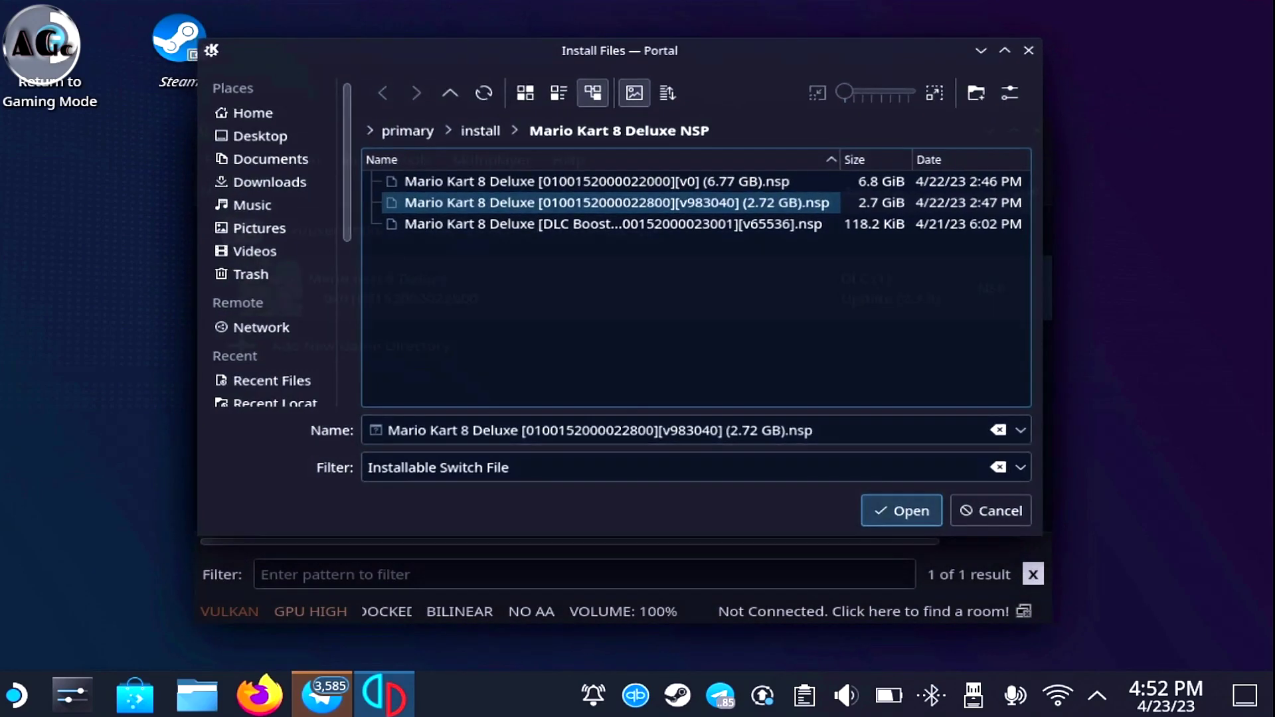
key(Return)
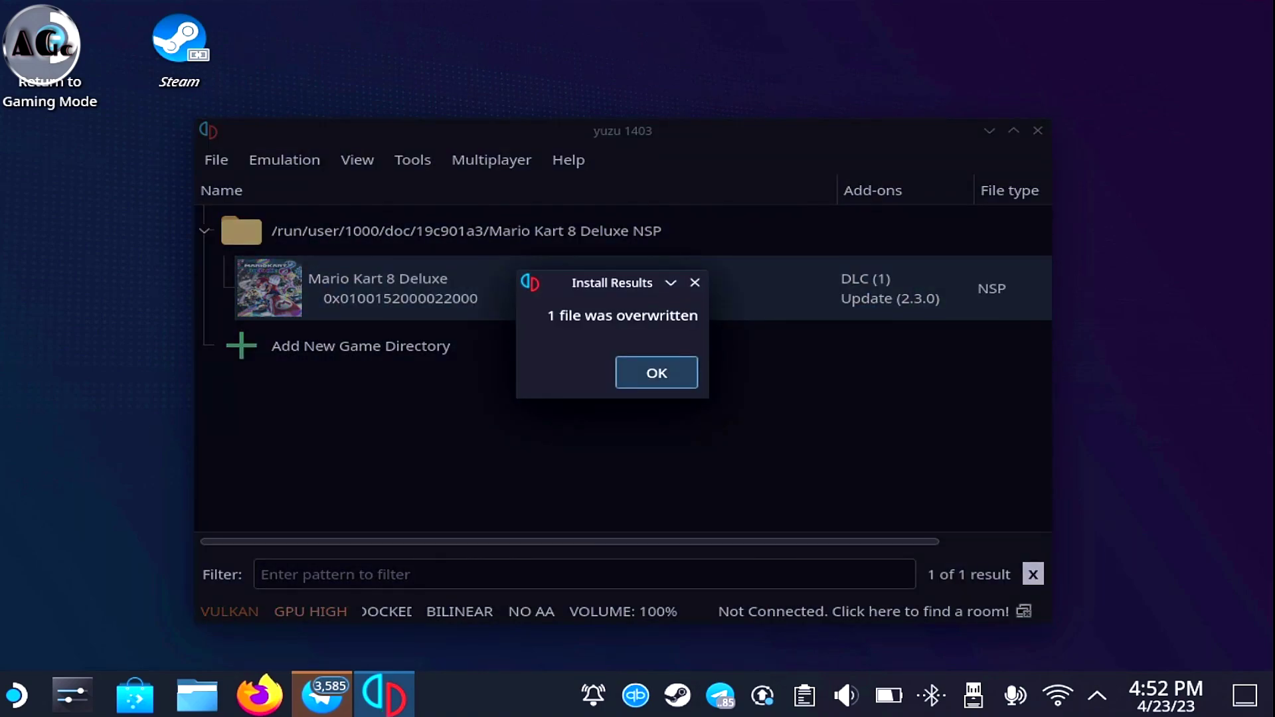
key(Return)
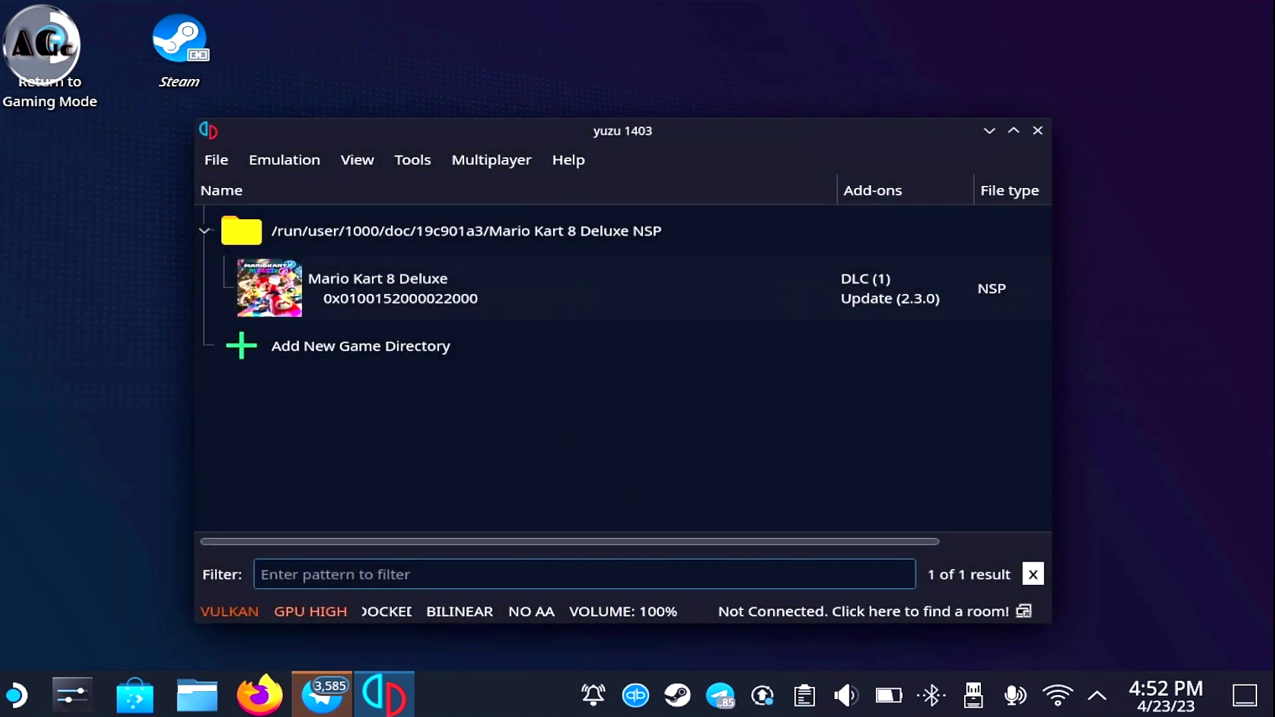
Install the DLC Booster Course Pass NSP to NAND
key(alt)
key(Down)
key(Right)
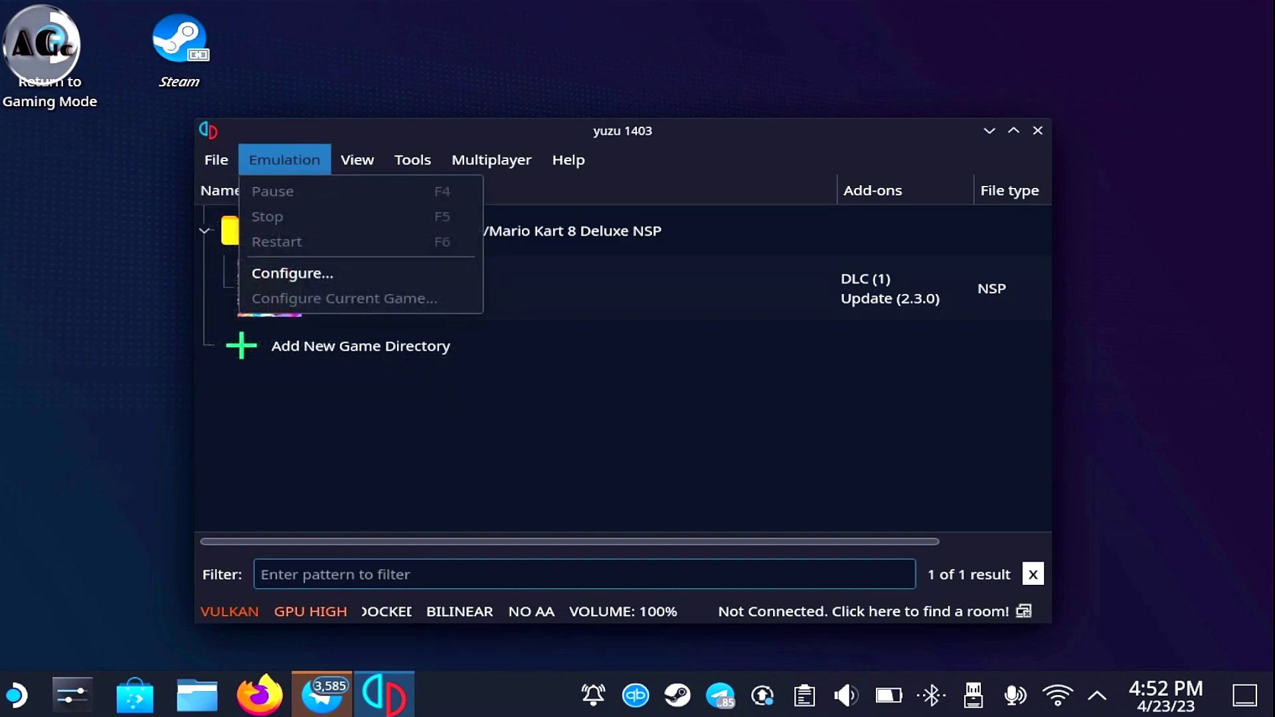
key(Left)
key(Return)
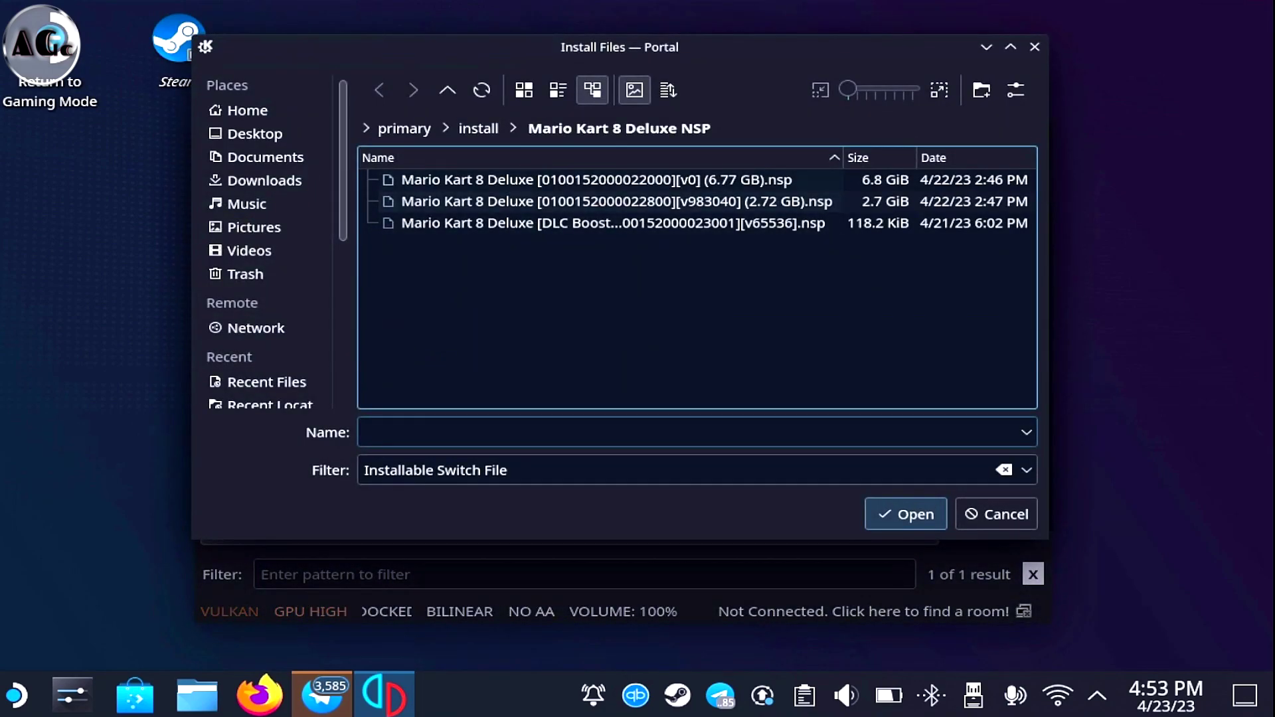
click(612, 224)
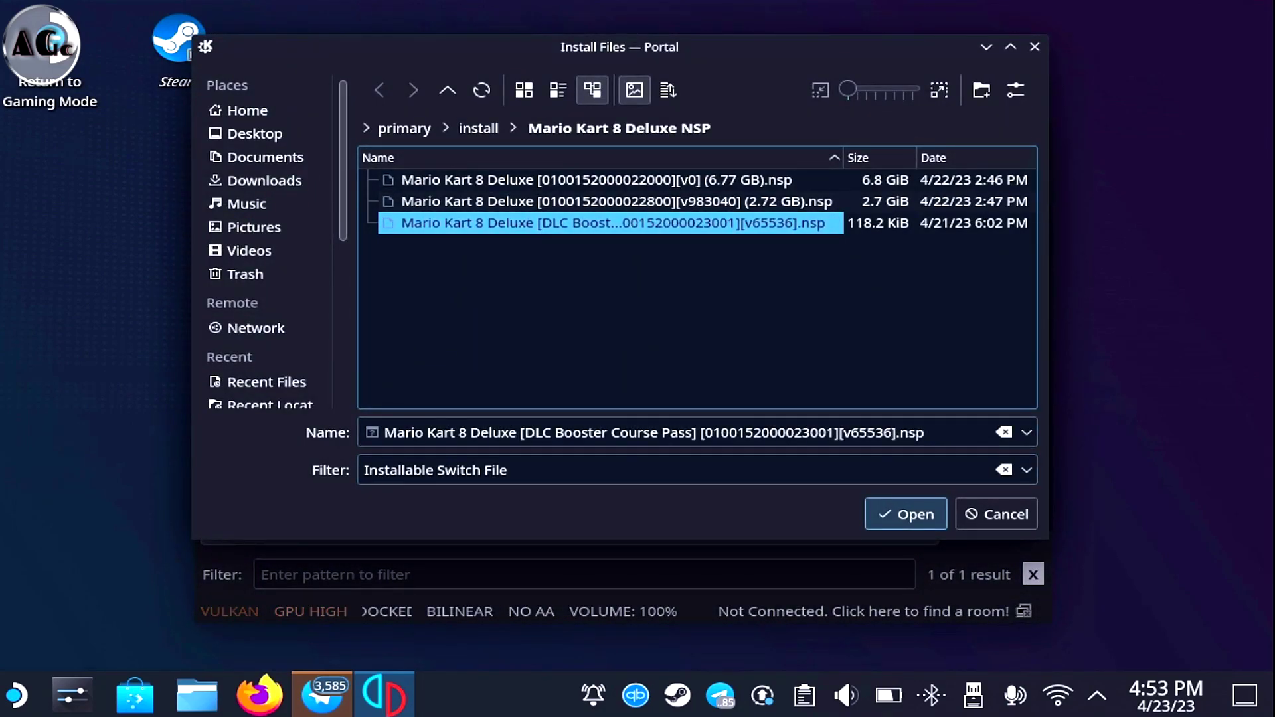
key(Return)
key(Return)
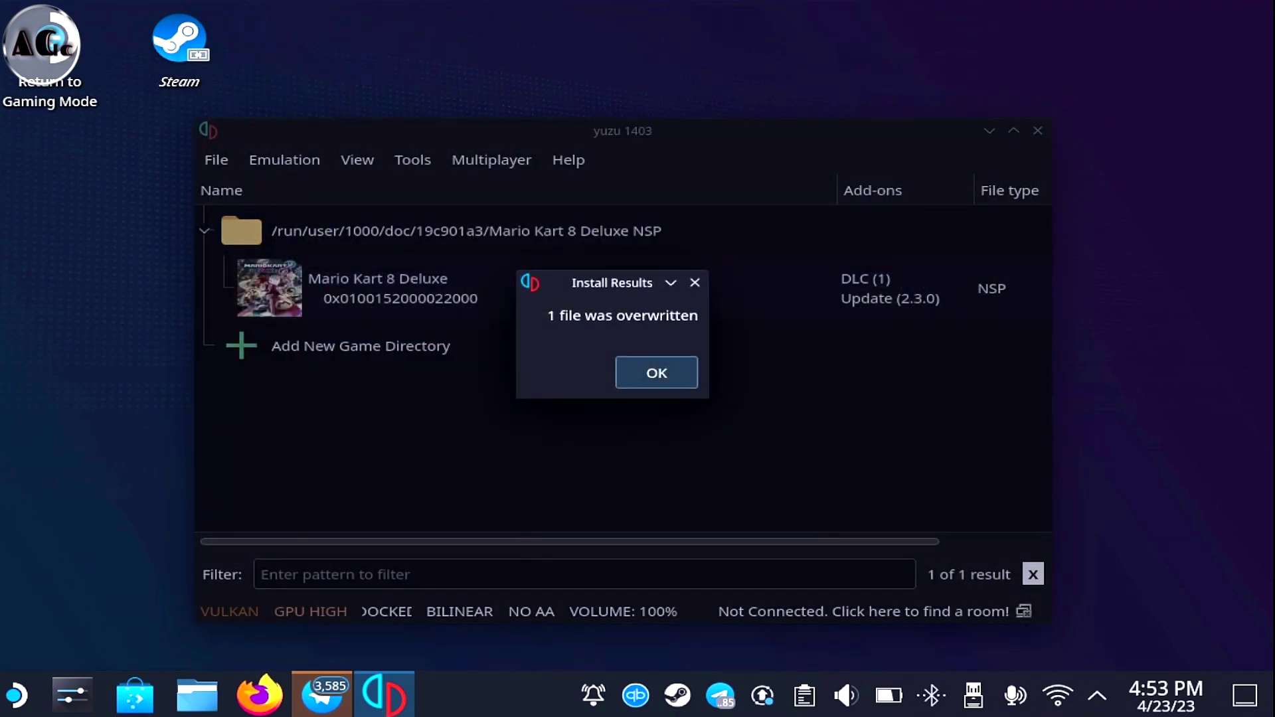
key(Return)
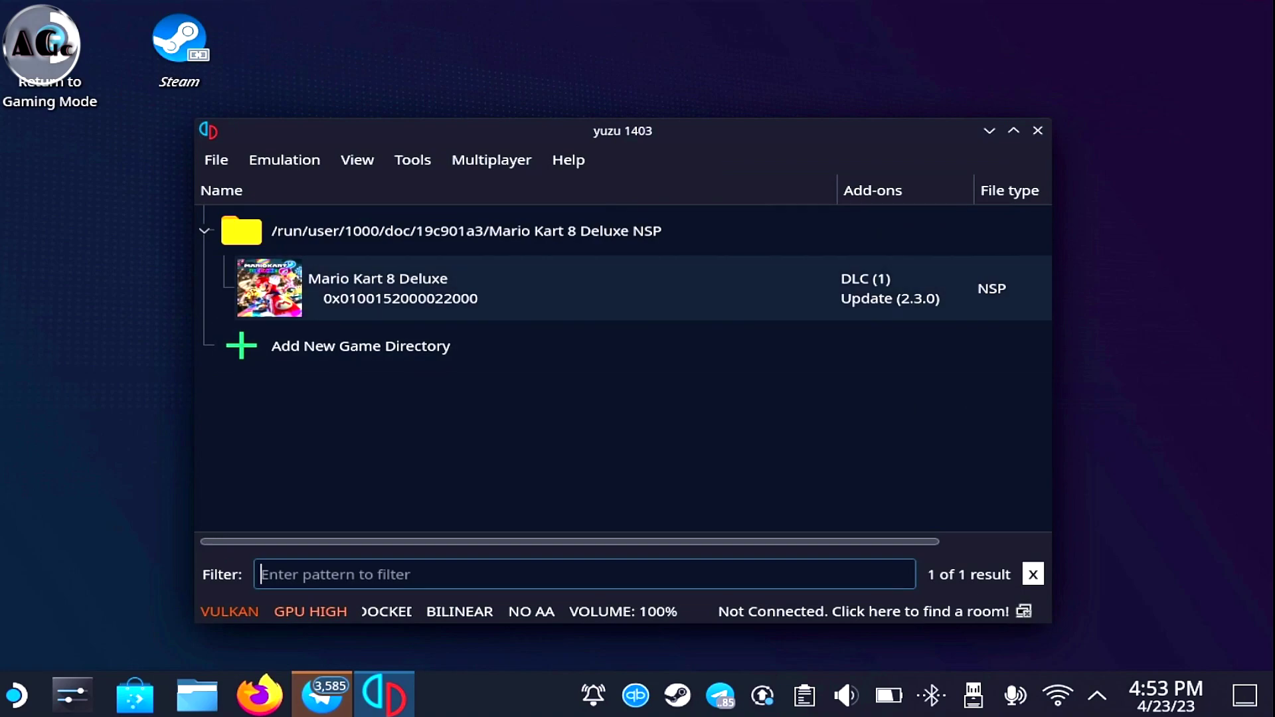
Launch Mario Kart 8 Deluxe 2.3.0 and press L+R at the title screen to reach Select a Mii
key(Tab)
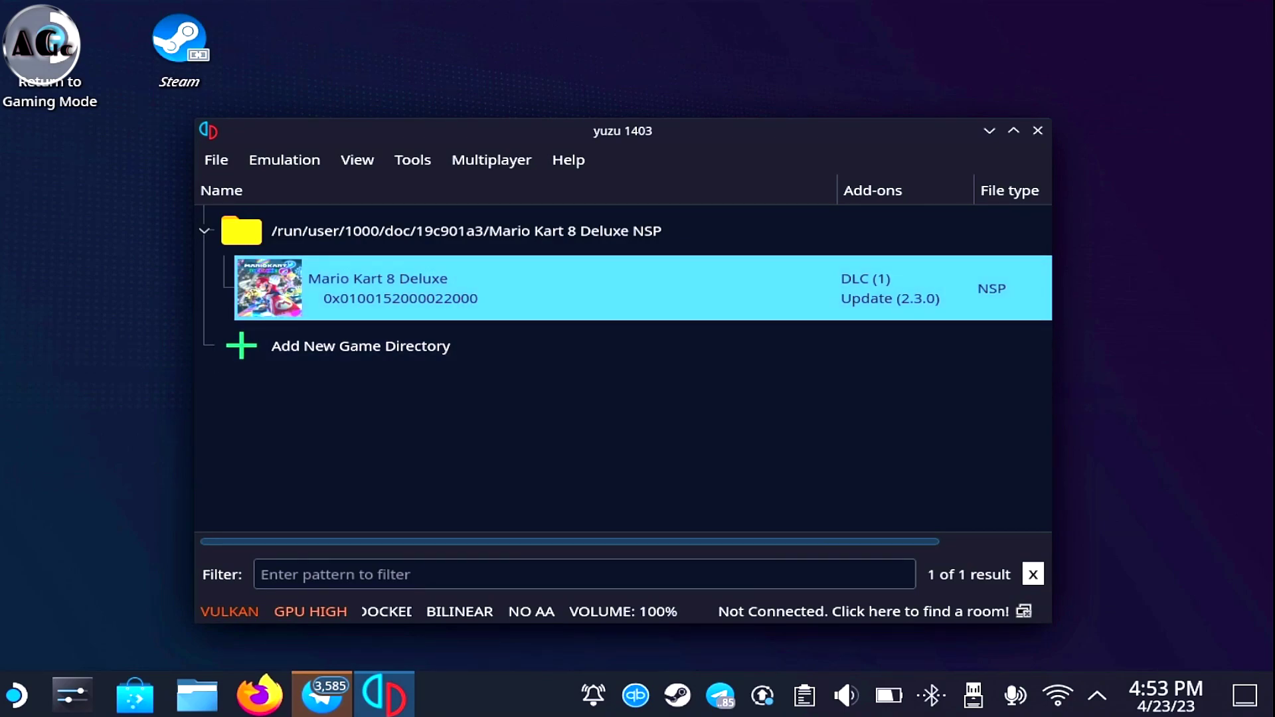
key(Return)
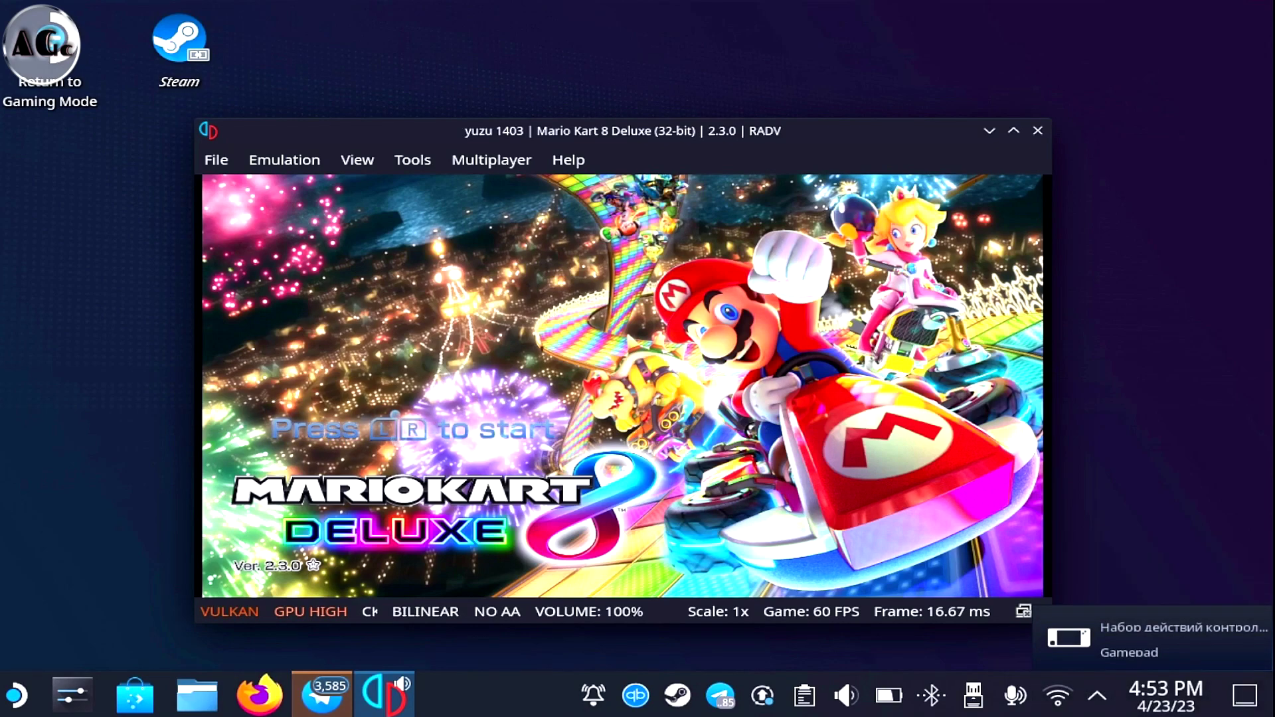
key(q+e)
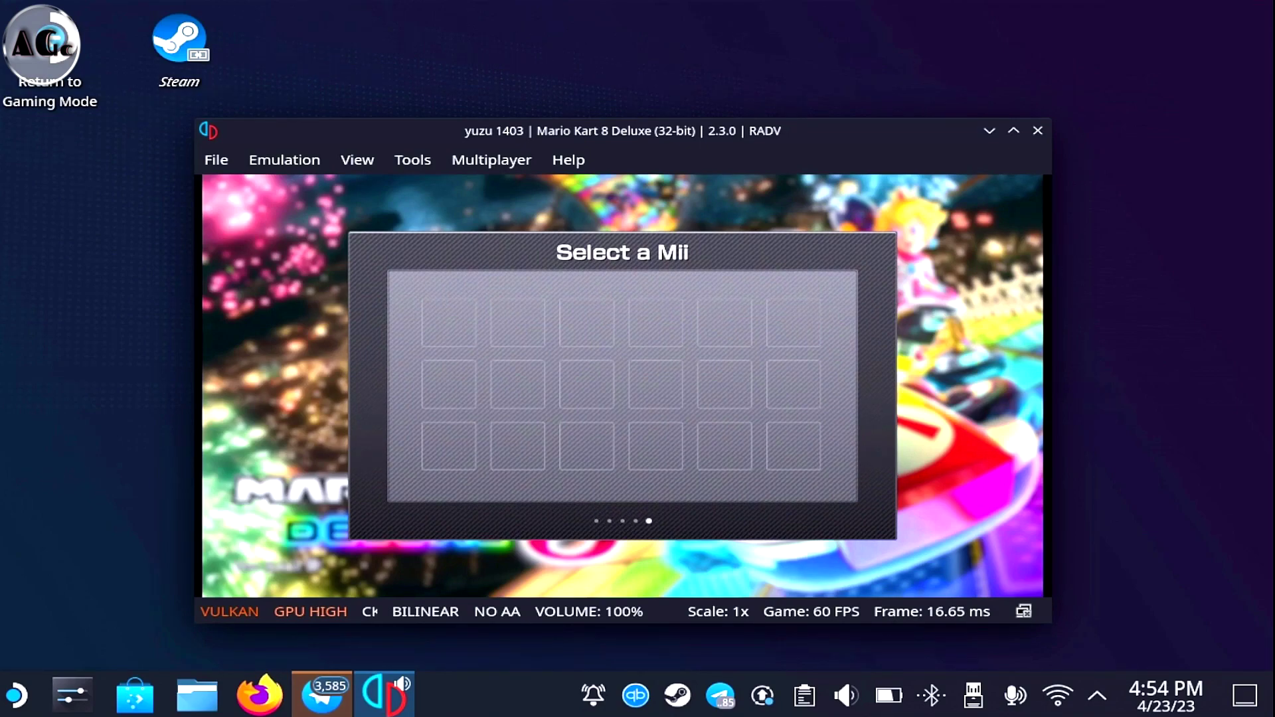
Stop the Mario Kart 8 Deluxe emulation, confirm, and open yuzu's data folder
key(alt+e)
key(Down)
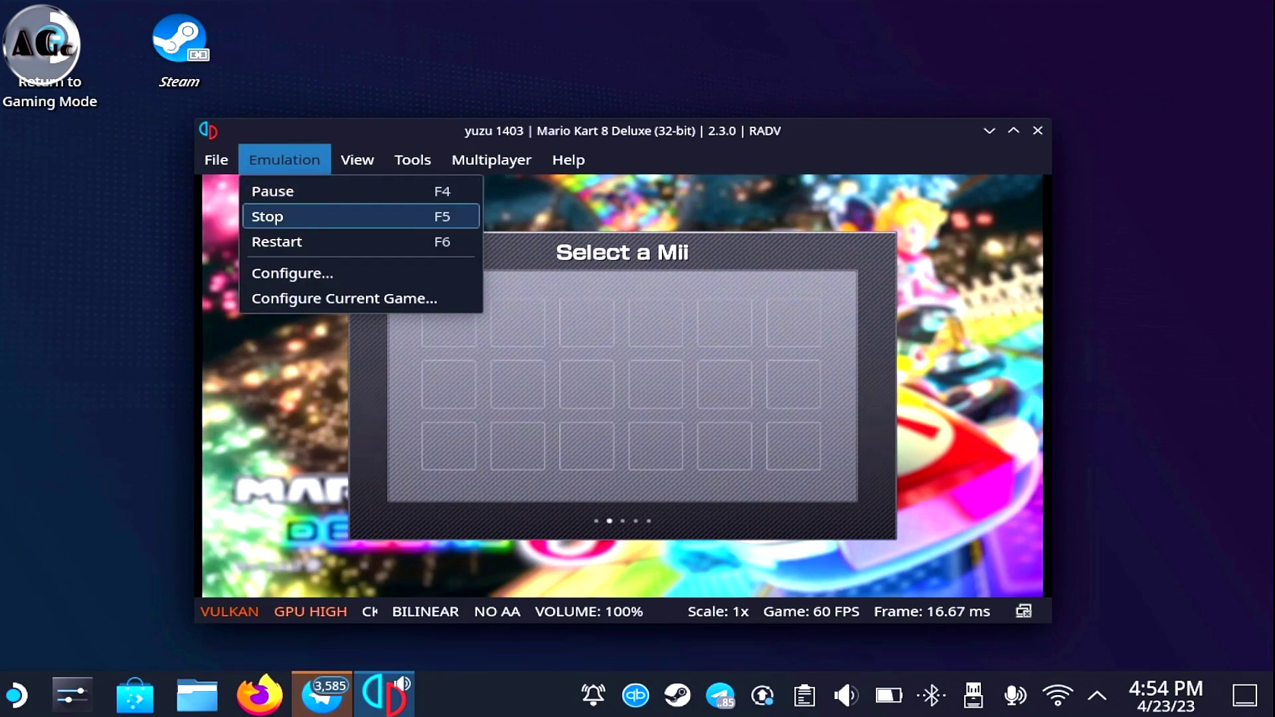
key(Return)
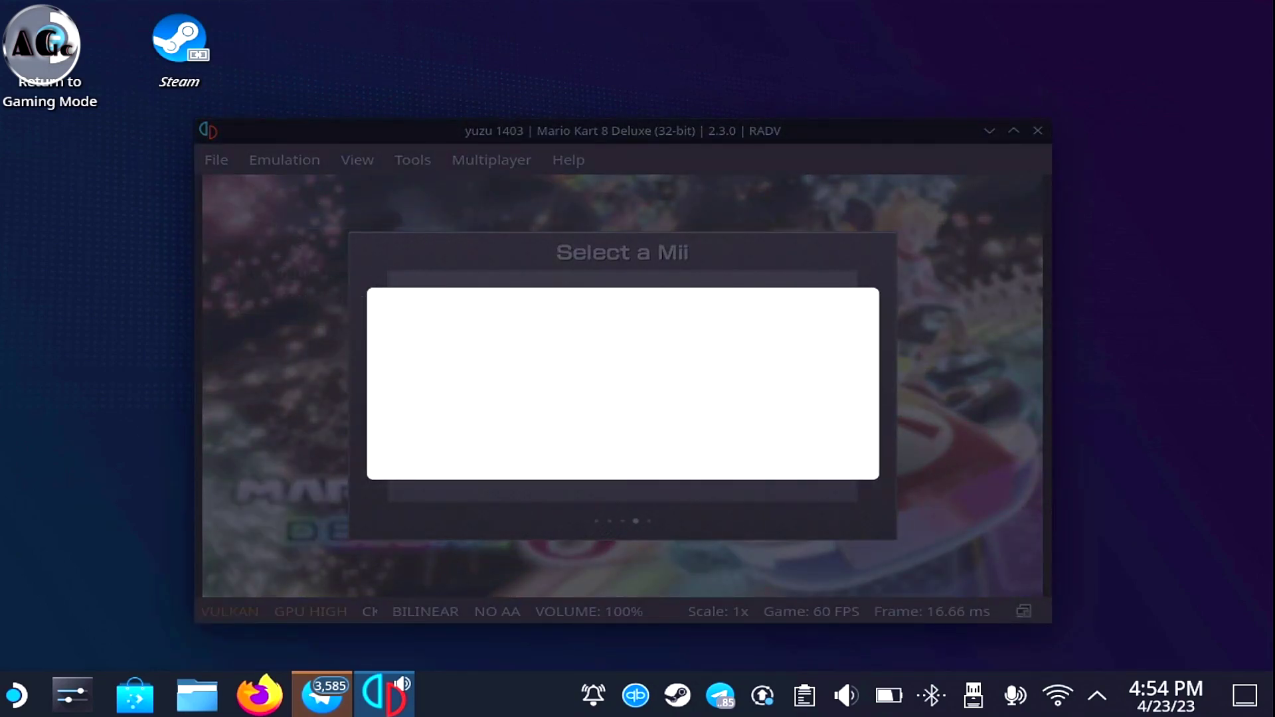
key(Return)
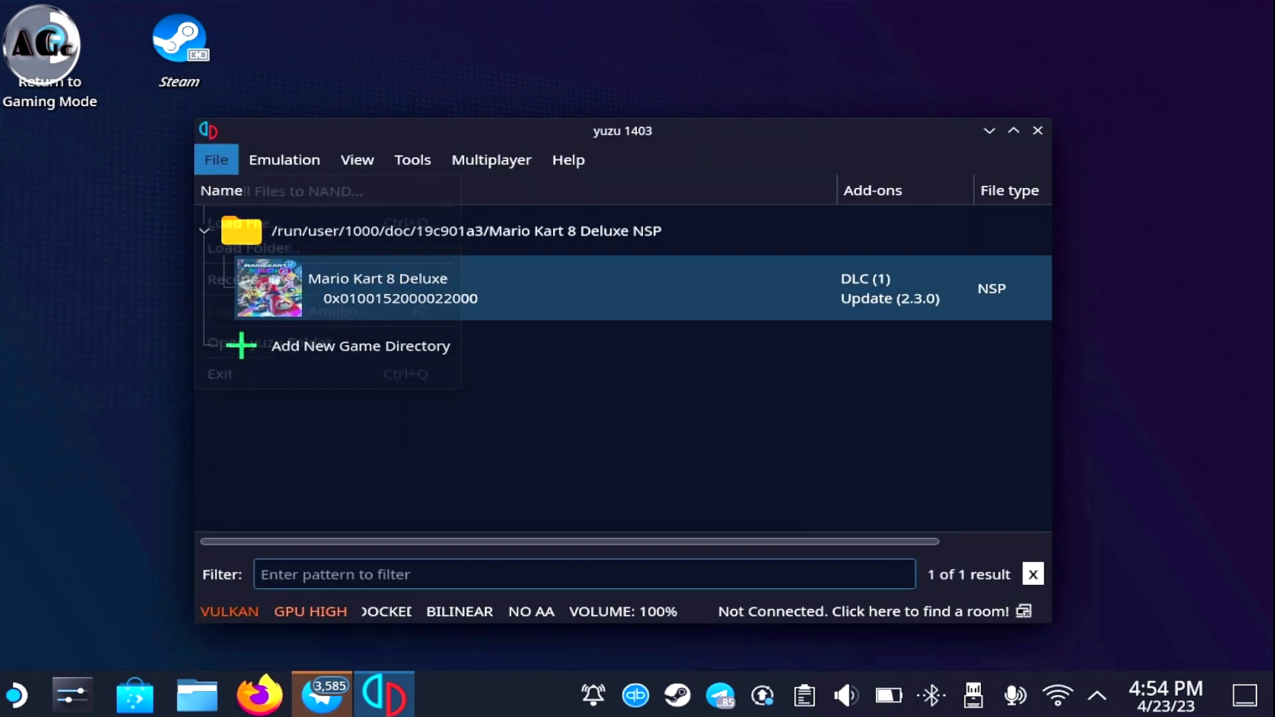
key(Down)
key(Down)
key(Down)
key(Down)
key(Down)
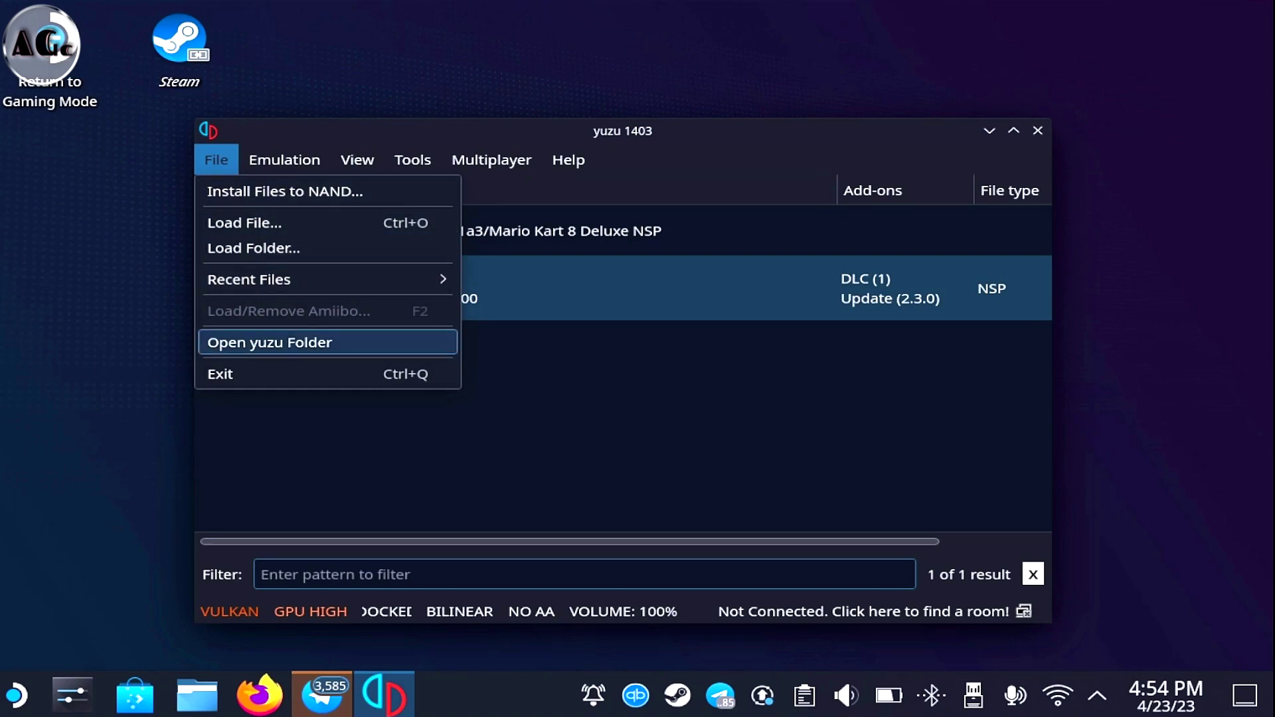
key(Return)
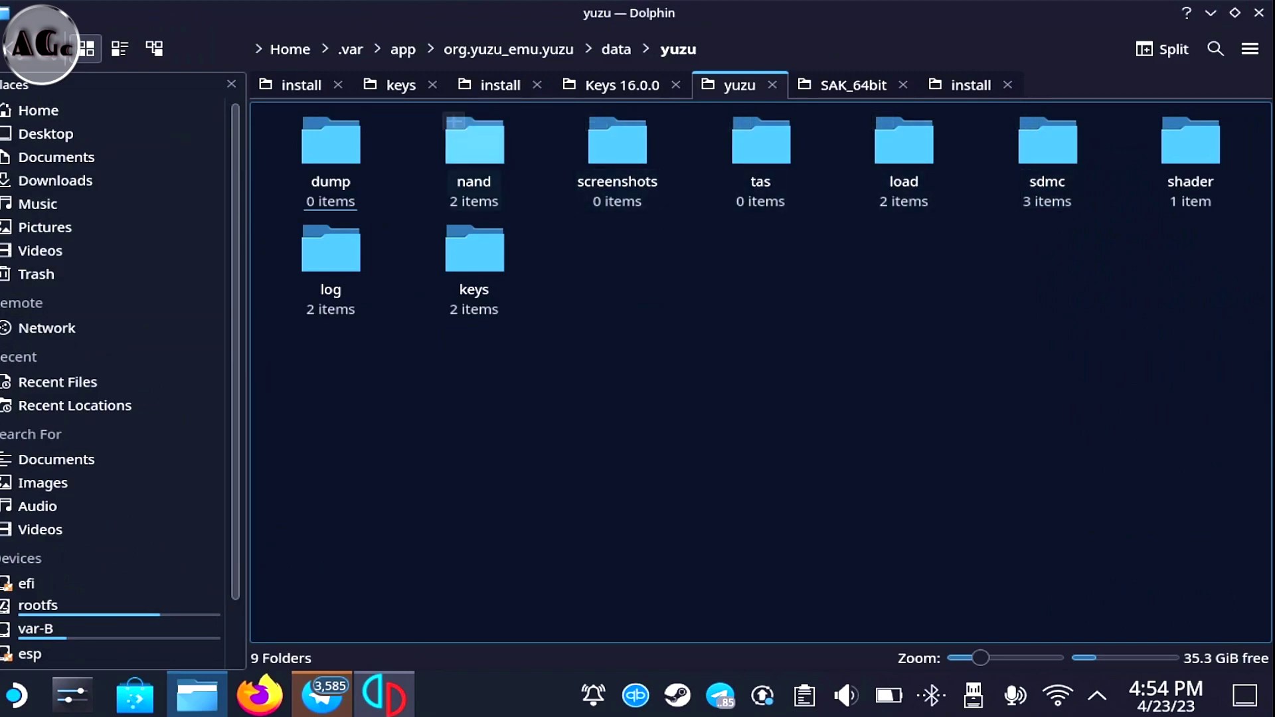
Open yuzu's nand folder and split the view, browsing the second pane to primary/install/bis
click(474, 142)
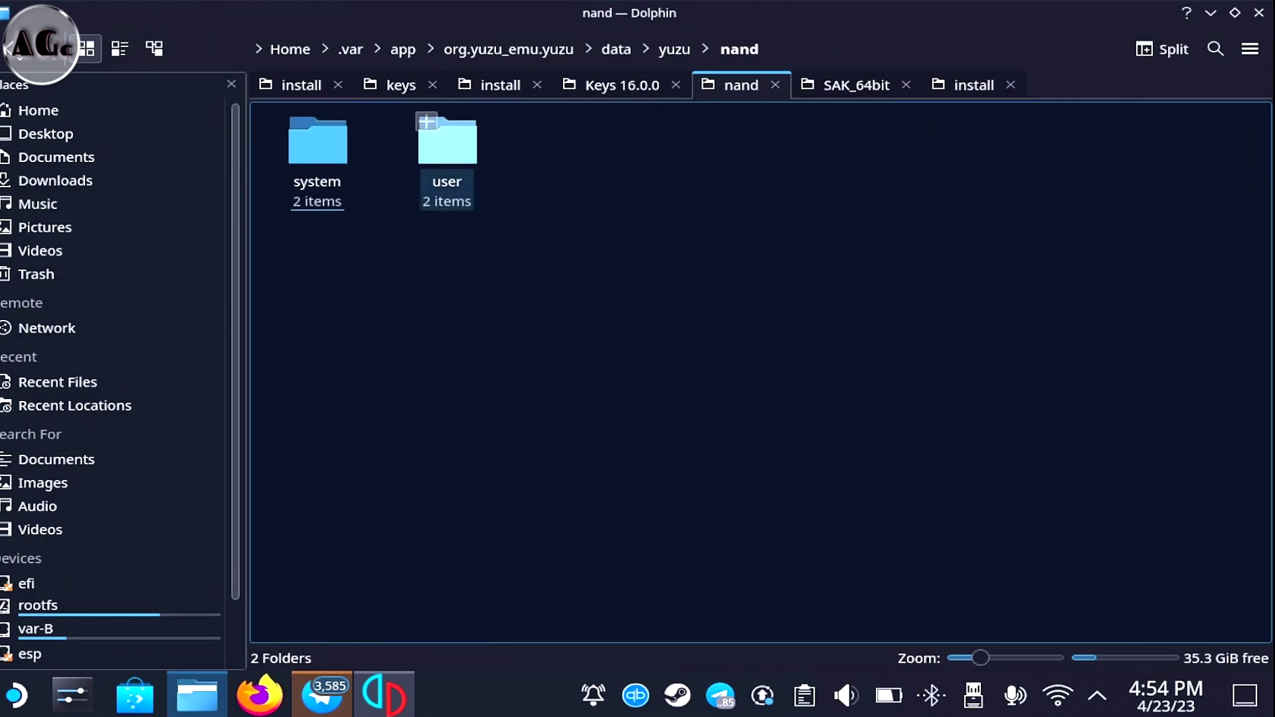
drag(279, 279, 486, 123)
key(Escape)
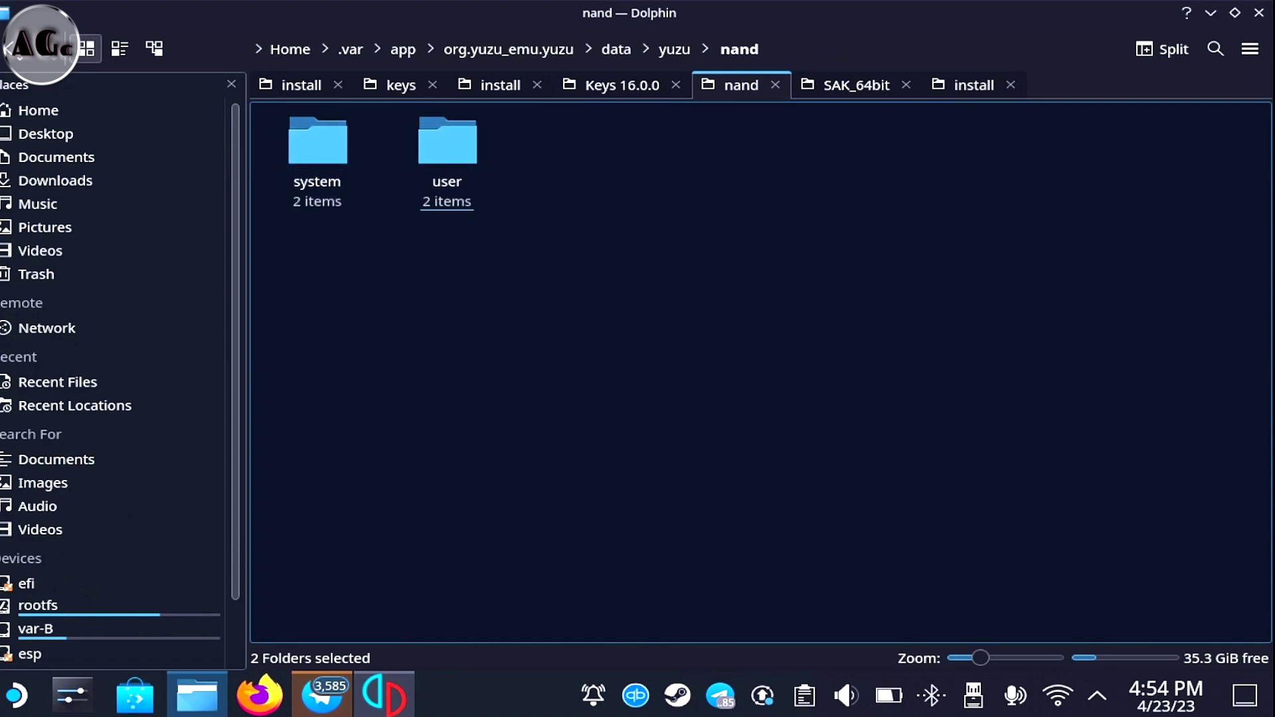
key(F3)
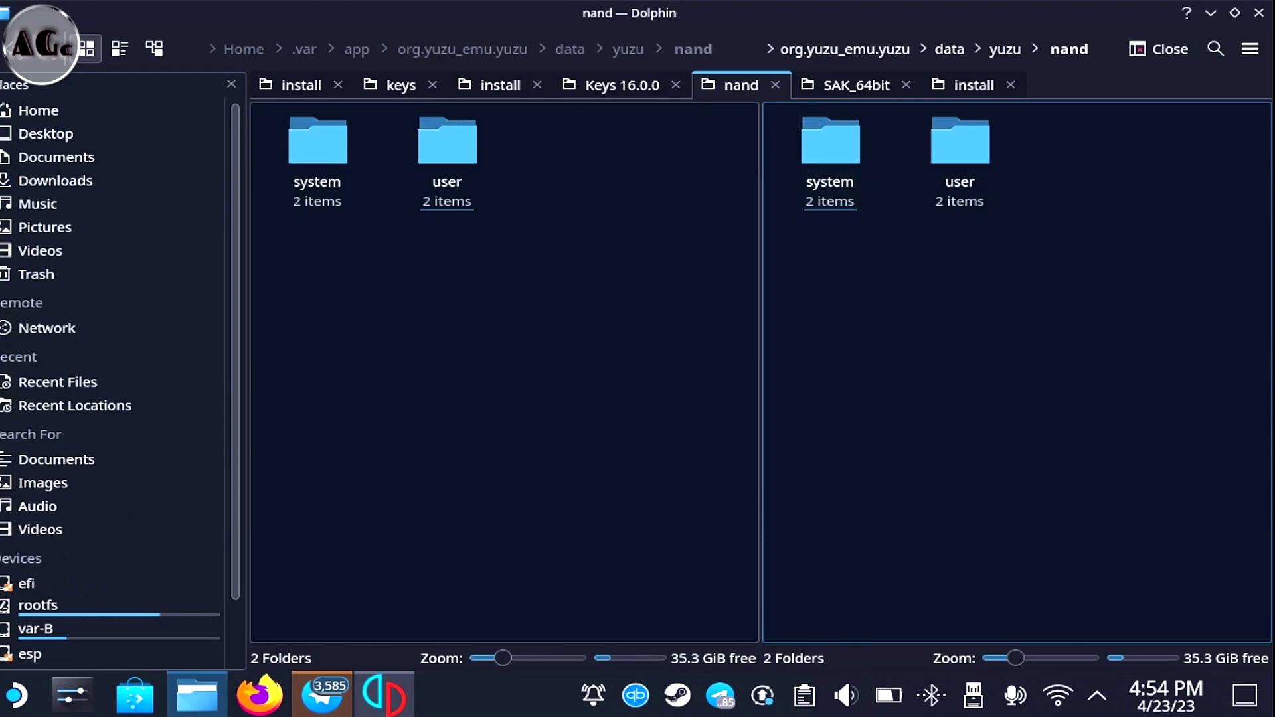
scroll(113, 597, down, 3)
click(45, 656)
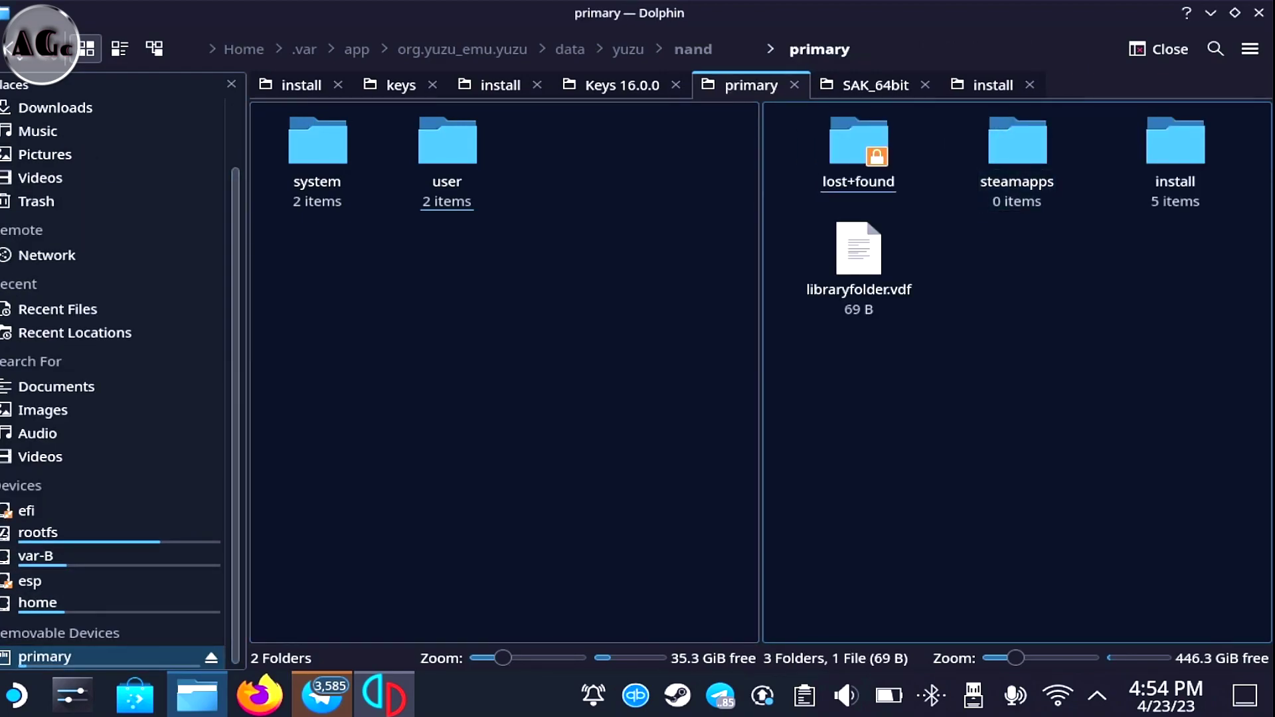
click(1175, 153)
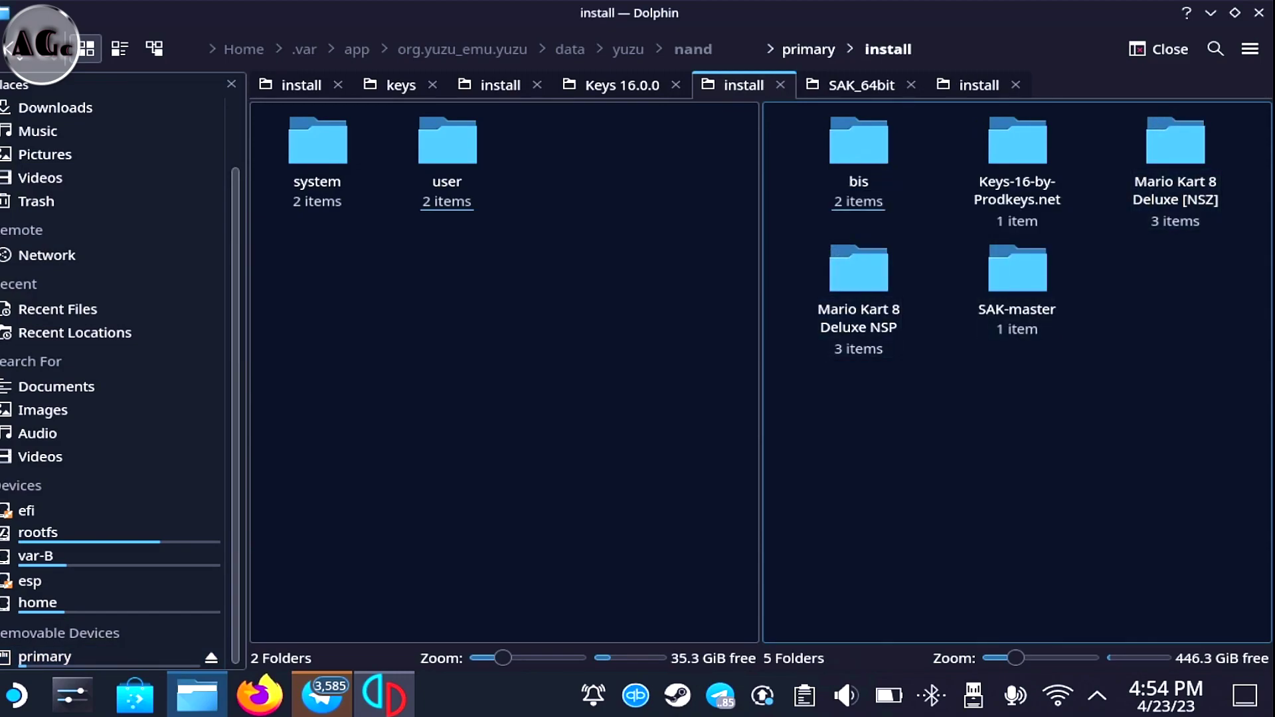
click(838, 121)
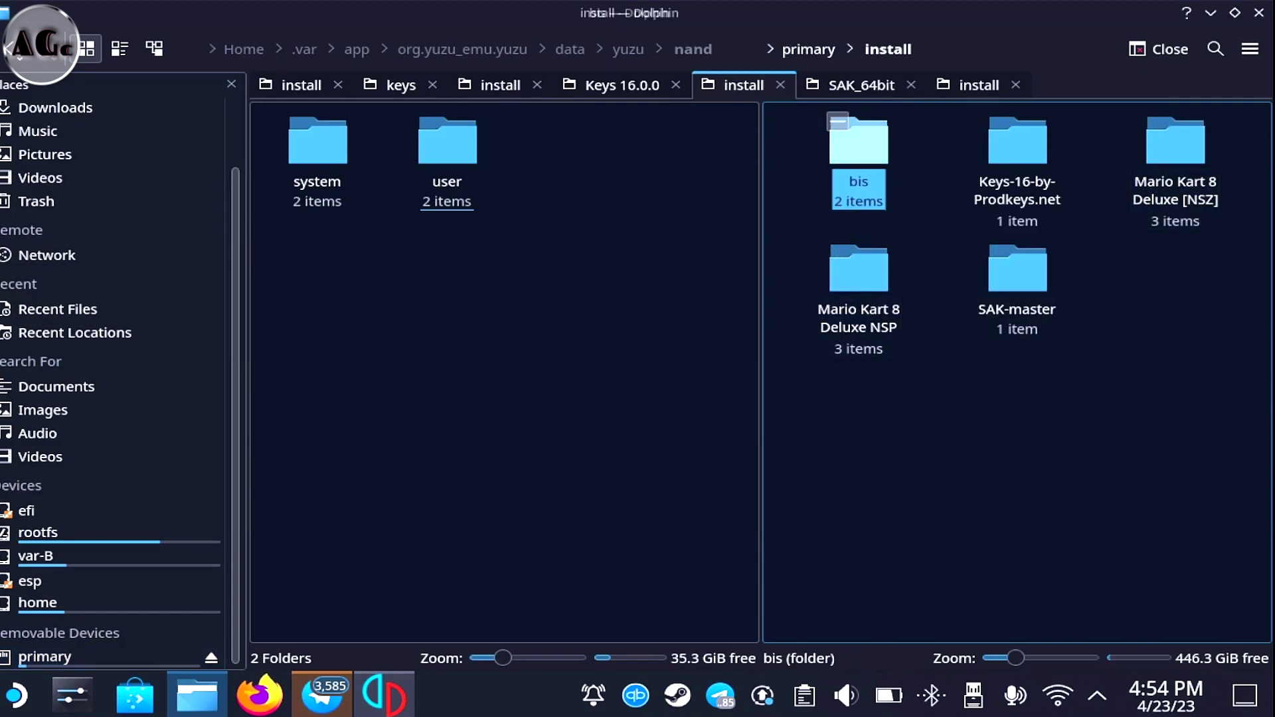
click(846, 143)
Copy bis's system and user folders into nand, writing into existing folders for all, then close Dolphin
drag(797, 291, 996, 146)
right_click(971, 144)
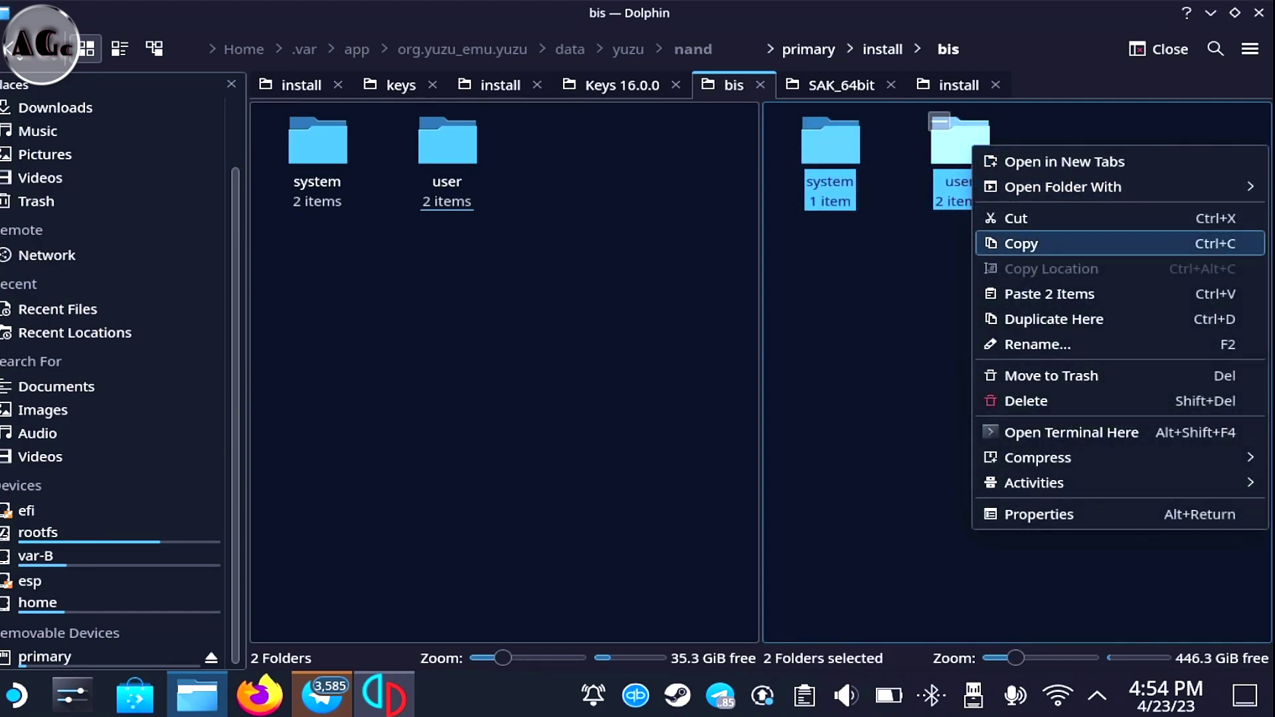
click(1021, 244)
click(401, 327)
right_click(401, 327)
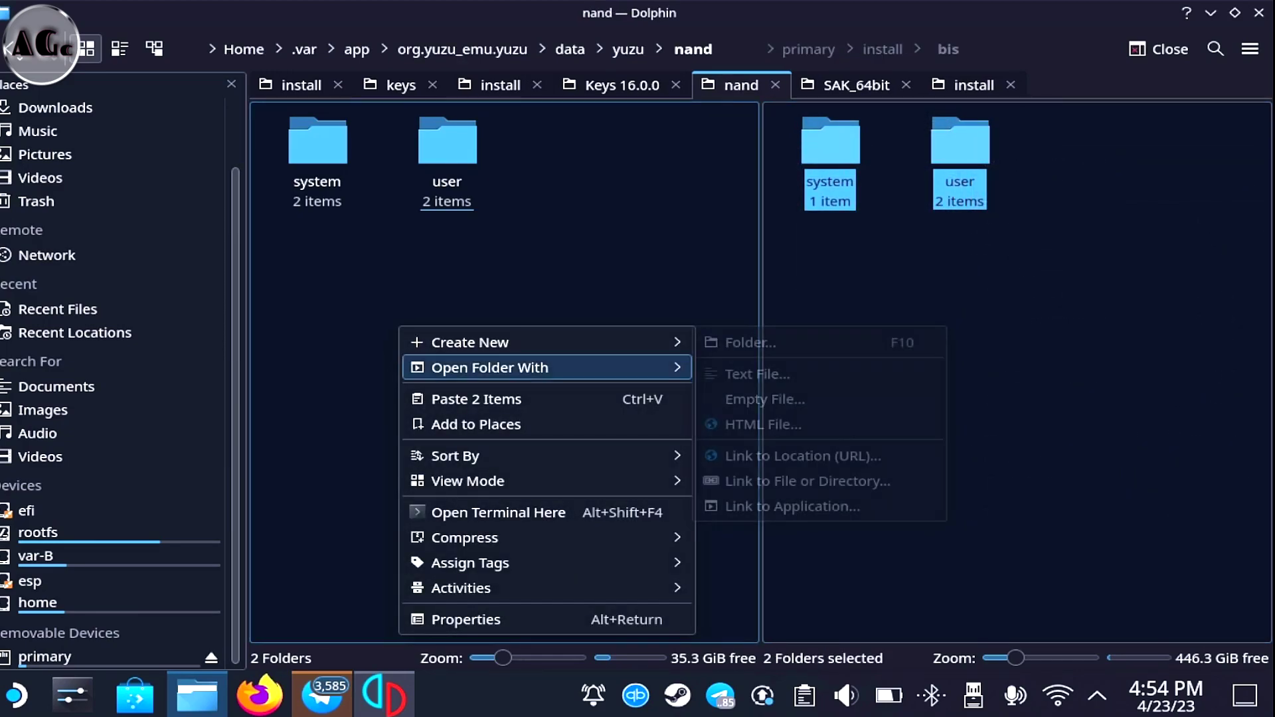
click(476, 399)
click(565, 498)
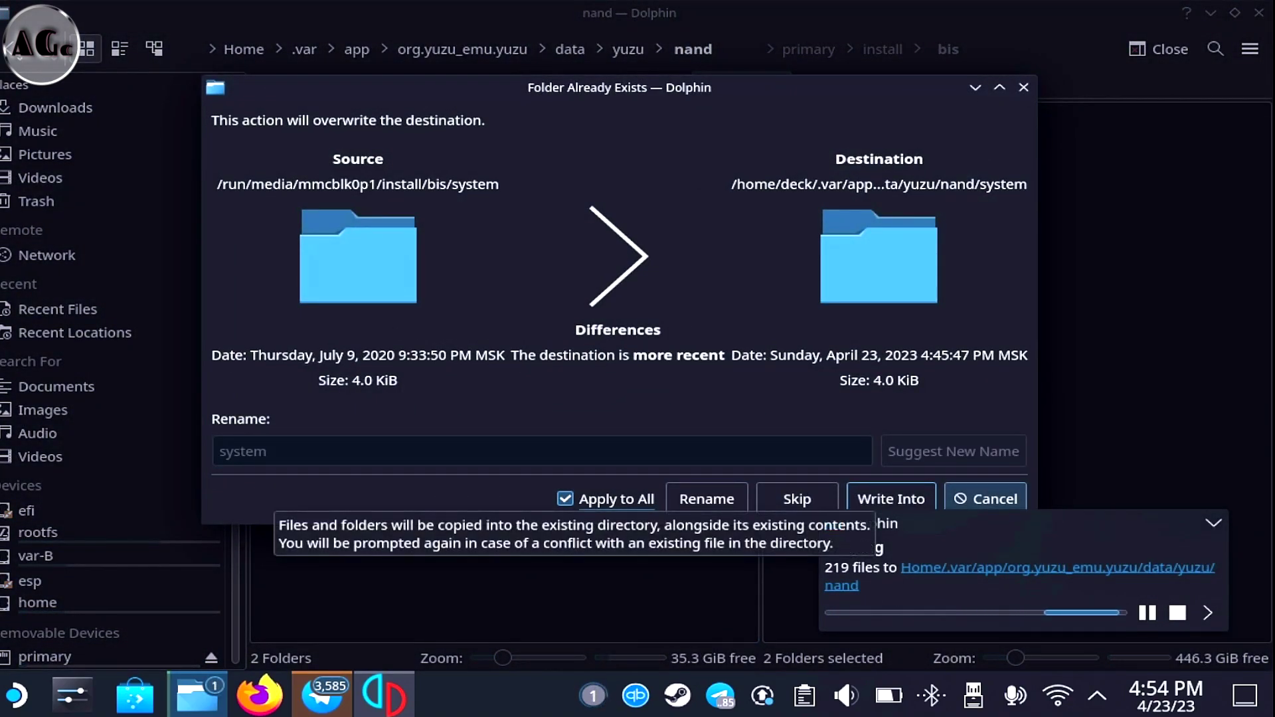
click(890, 498)
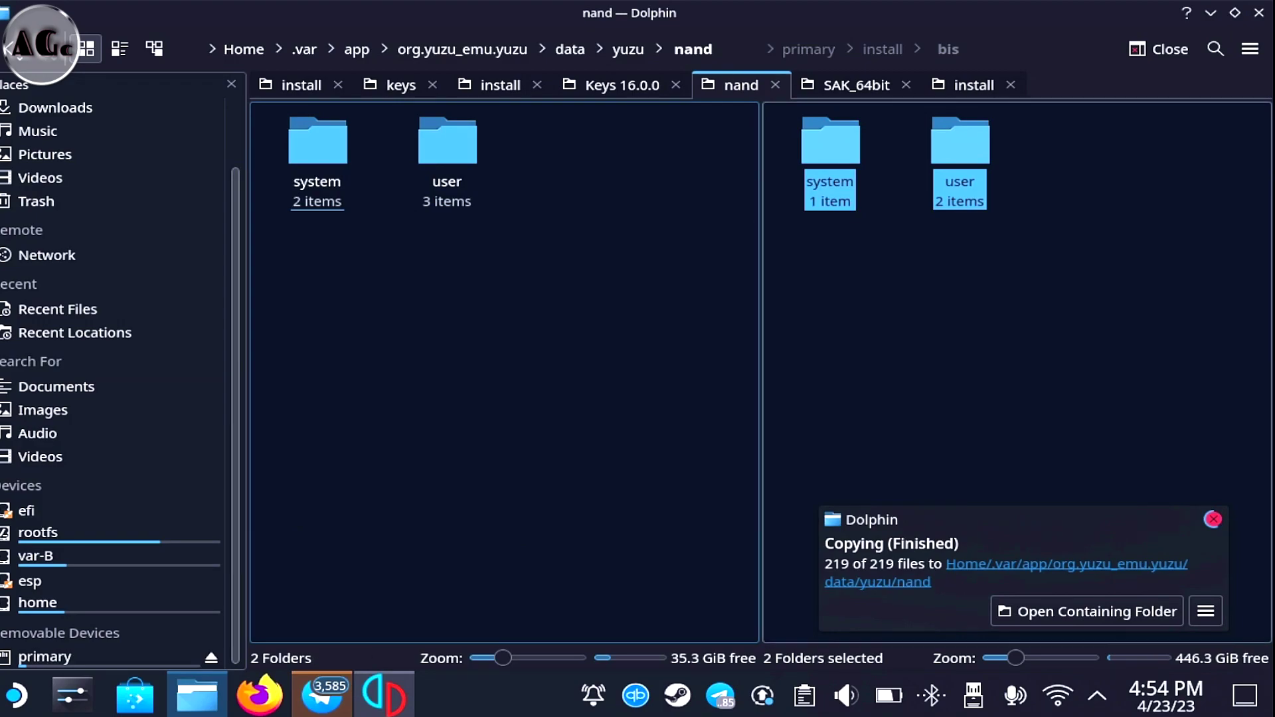
click(1016, 332)
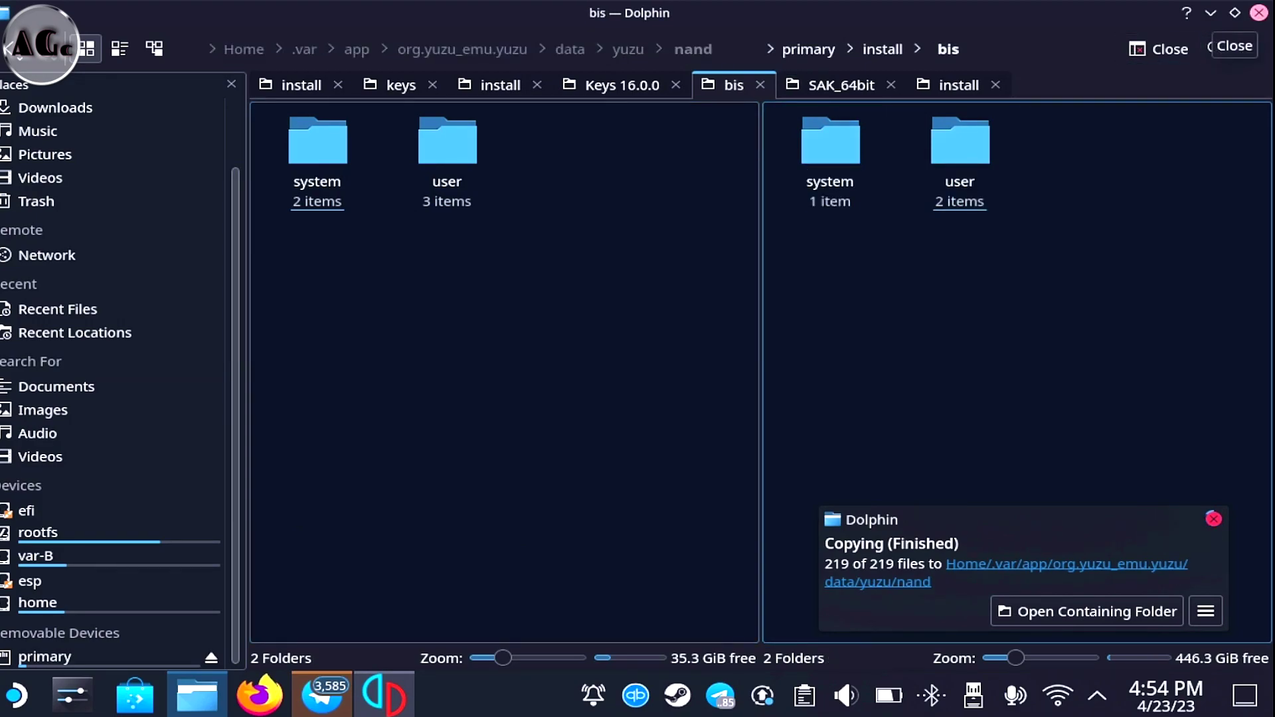
click(1258, 13)
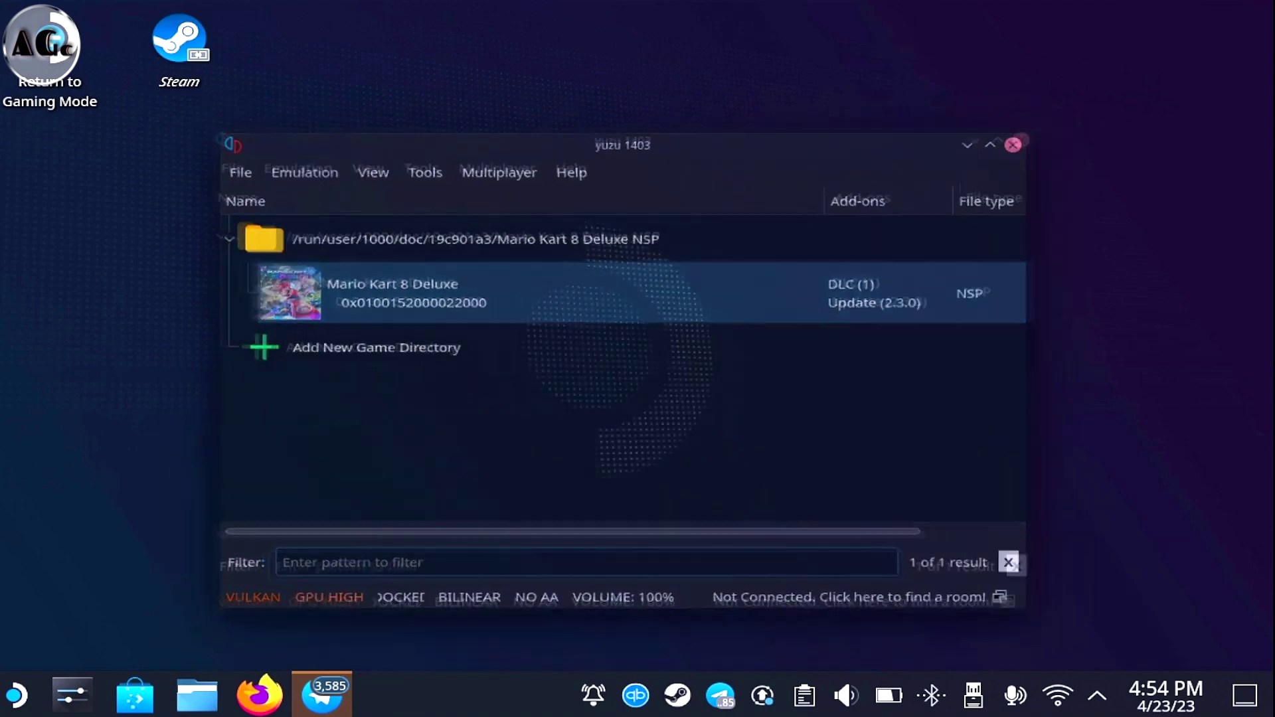
Relaunch yuzu from the application launcher and start Mario Kart 8 Deluxe
key(super)
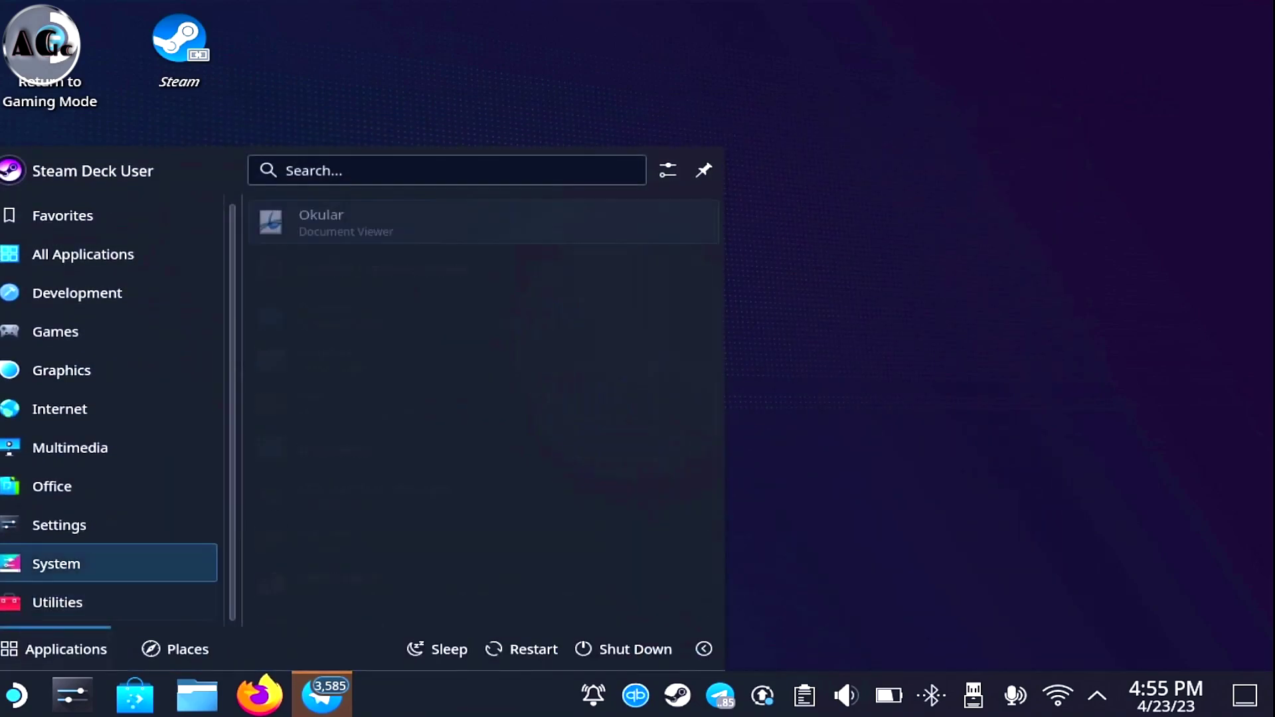
scroll(475, 398, down, 4)
scroll(475, 399, down, 10)
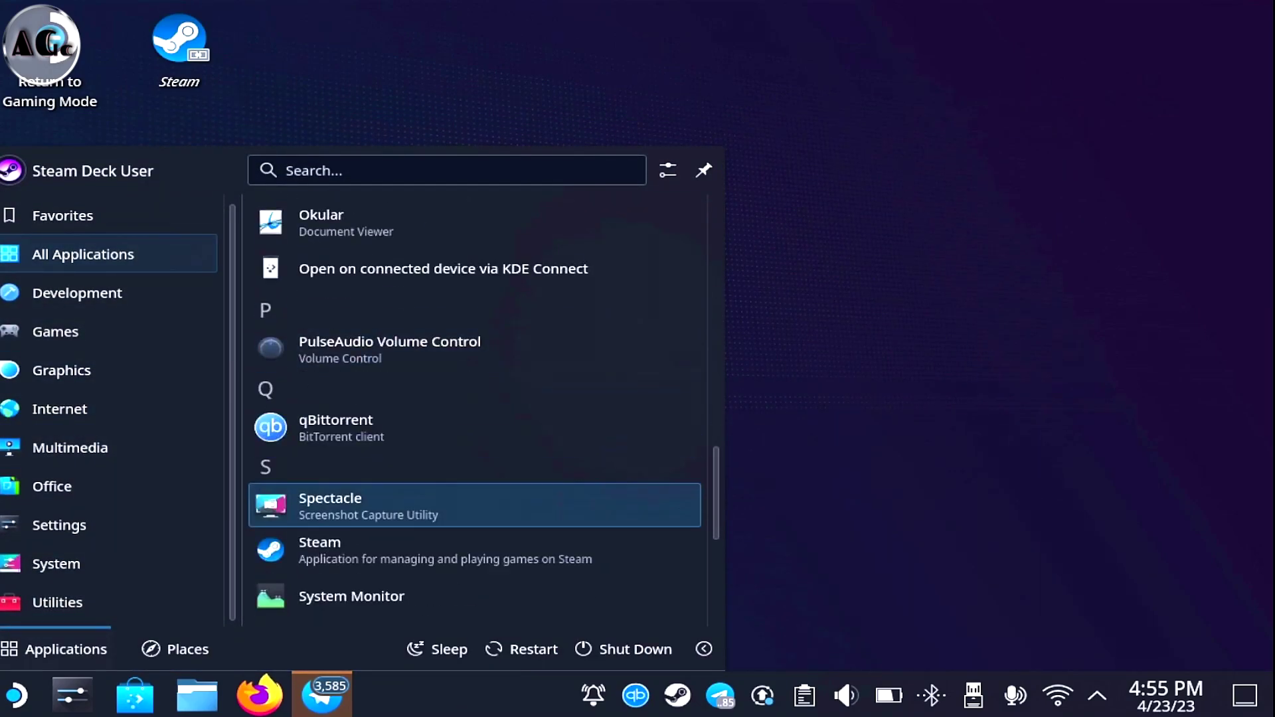
click(458, 593)
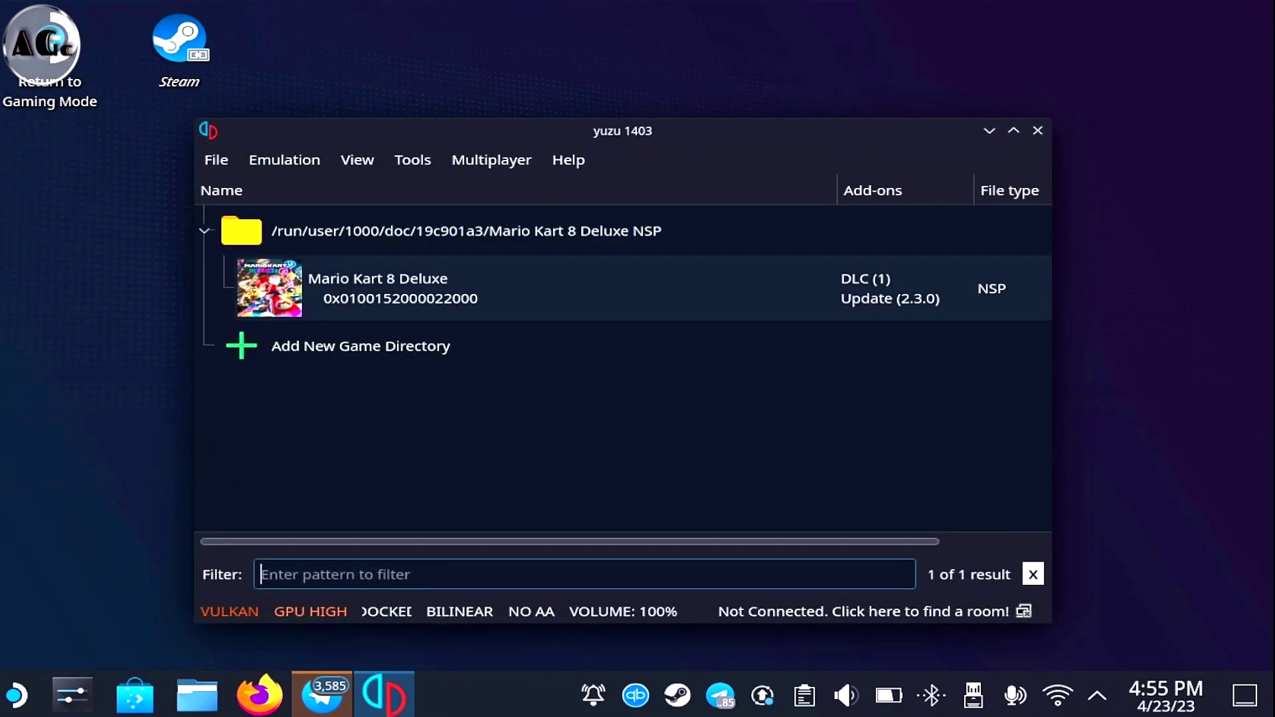
click(531, 288)
key(Return)
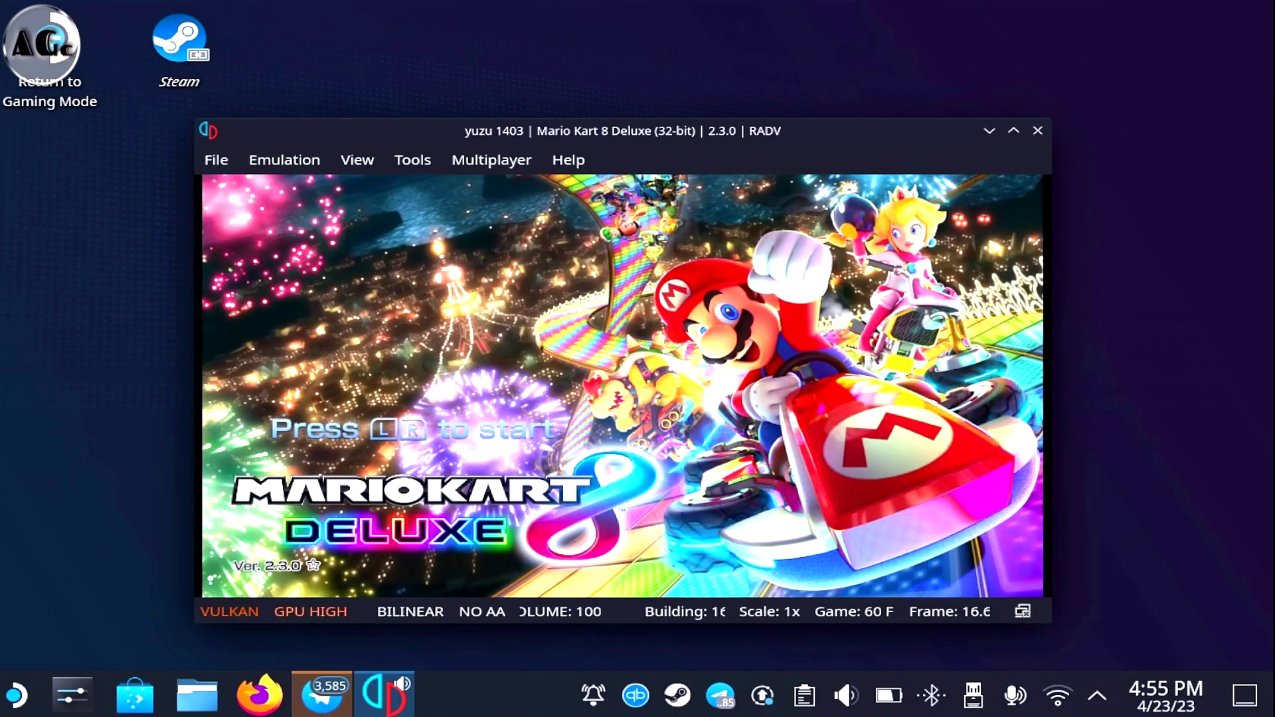
Get past the title screen and confirm a Mii
key(q+e)
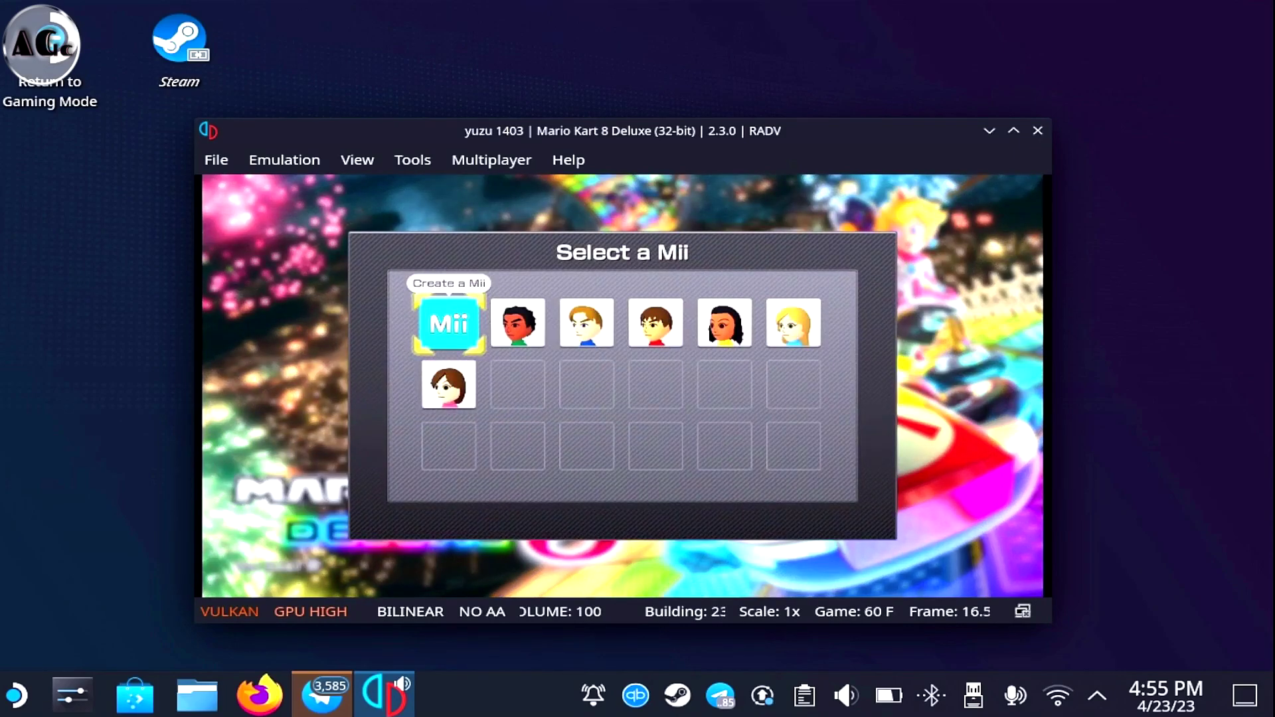
key(Right)
key(Right)
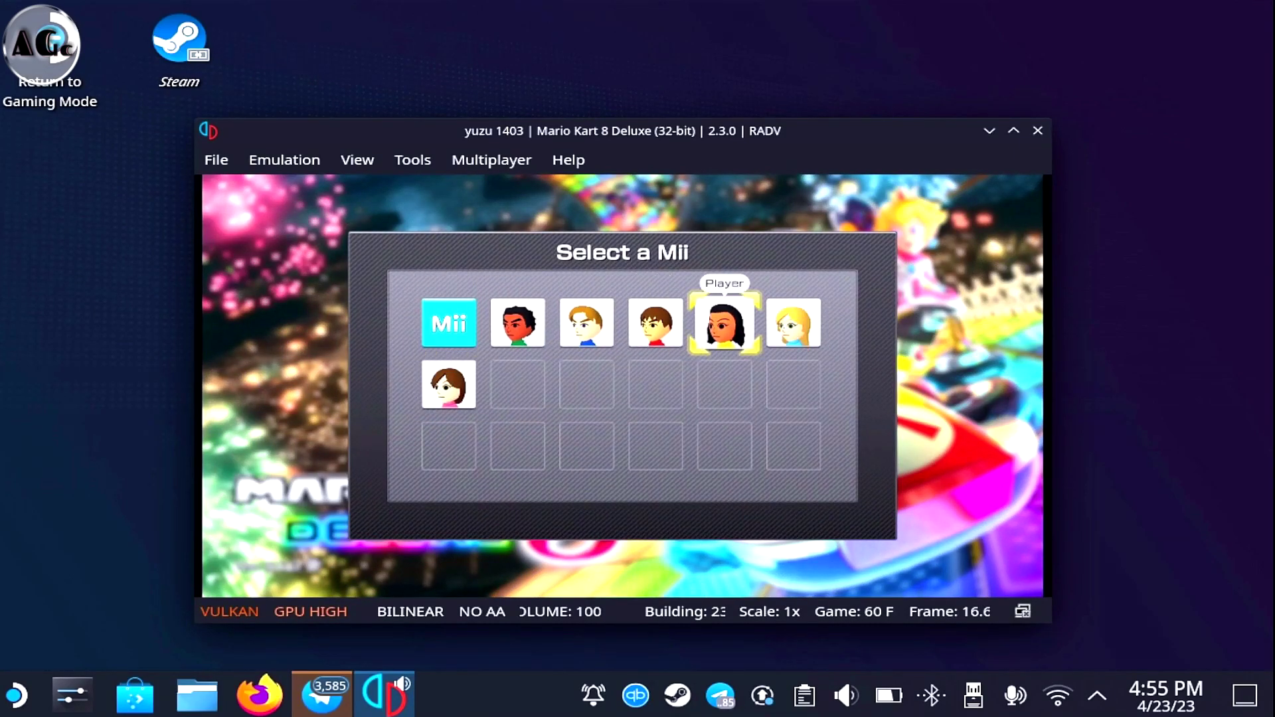
key(Left)
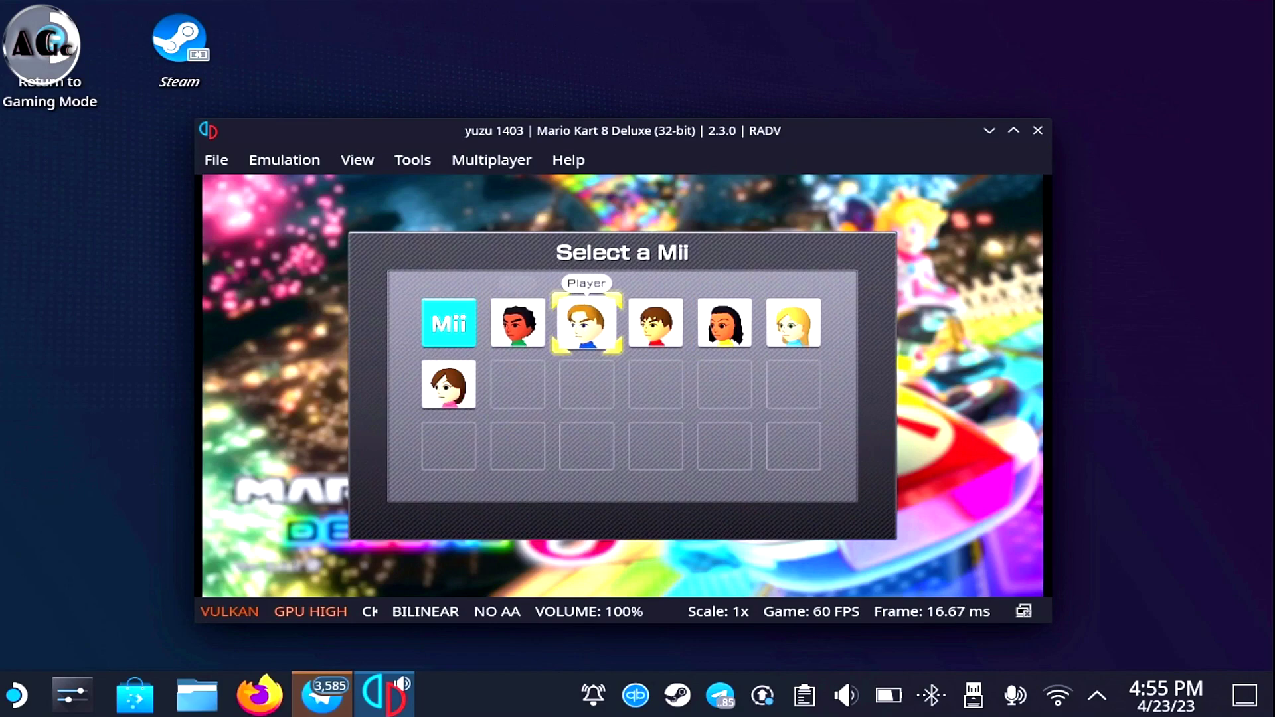
key(Right)
key(Right)
key(Right)
key(Right)
key(Left)
key(Left)
key(Left)
key(Left)
key(Right)
key(Right)
key(Right)
key(Right)
key(Left)
key(Left)
key(Left)
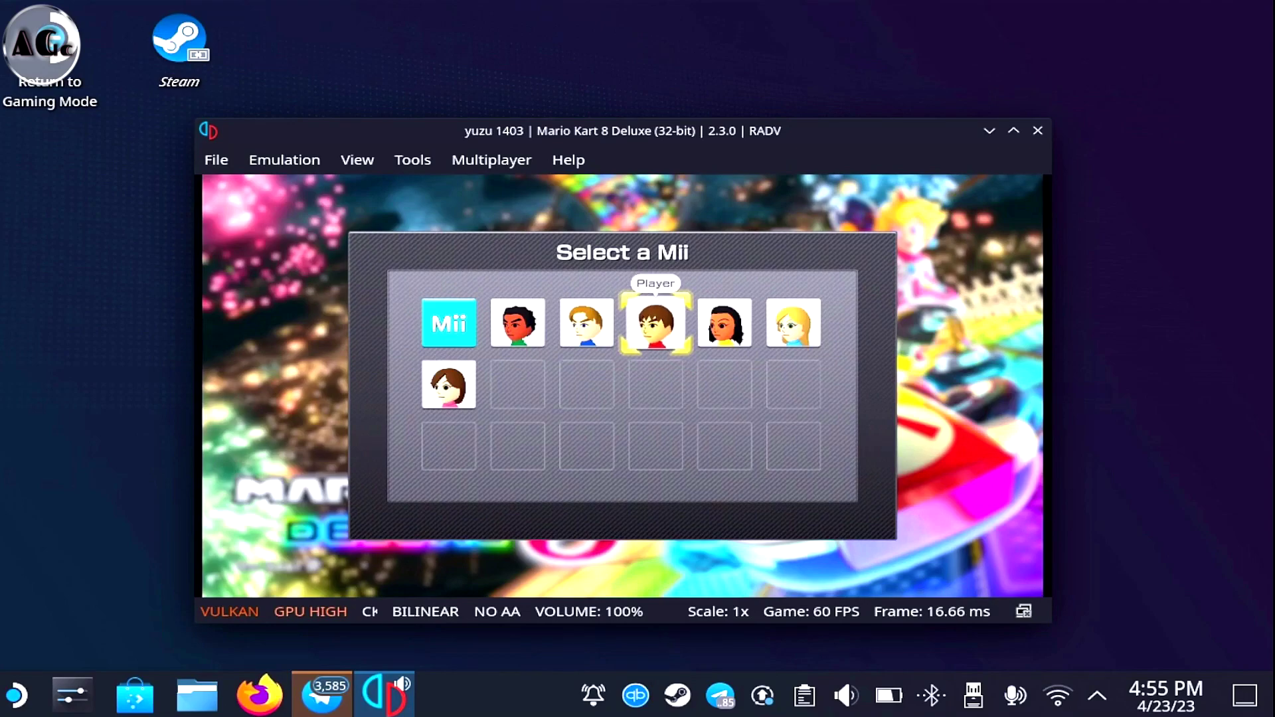
key(Return)
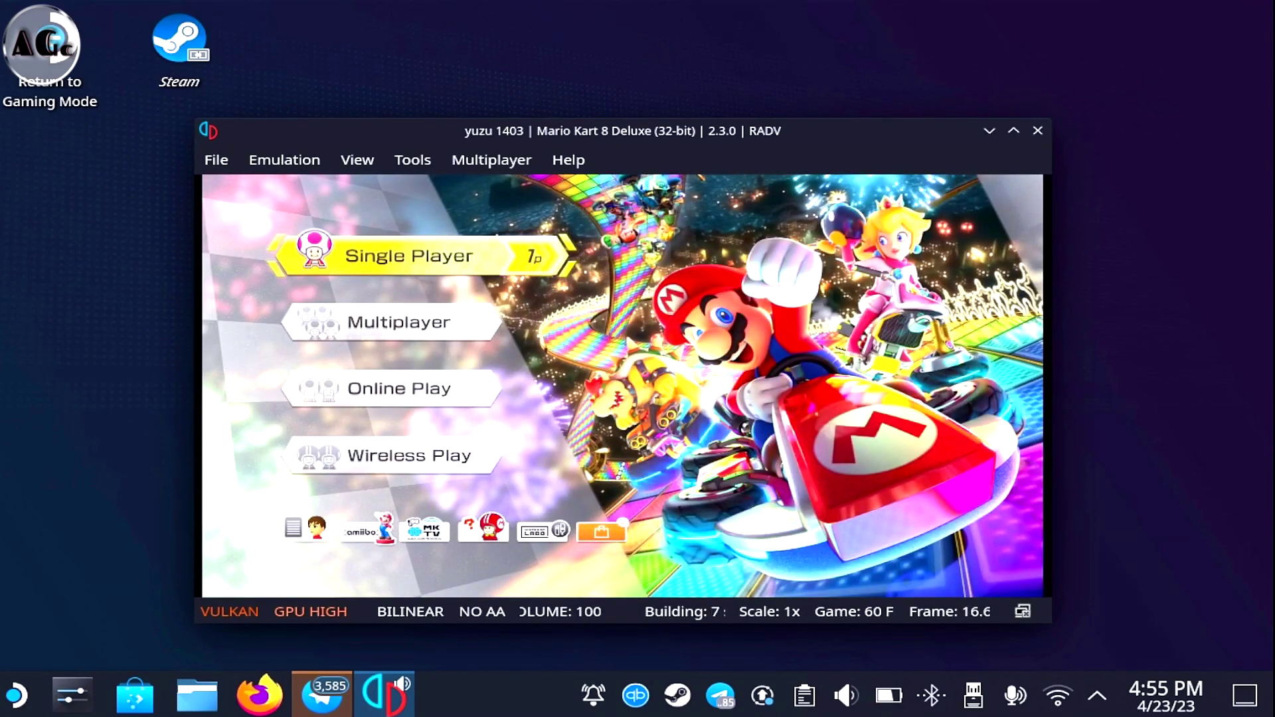
Enter Single Player and choose Grand Prix mode
key(Down)
key(Down)
key(Down)
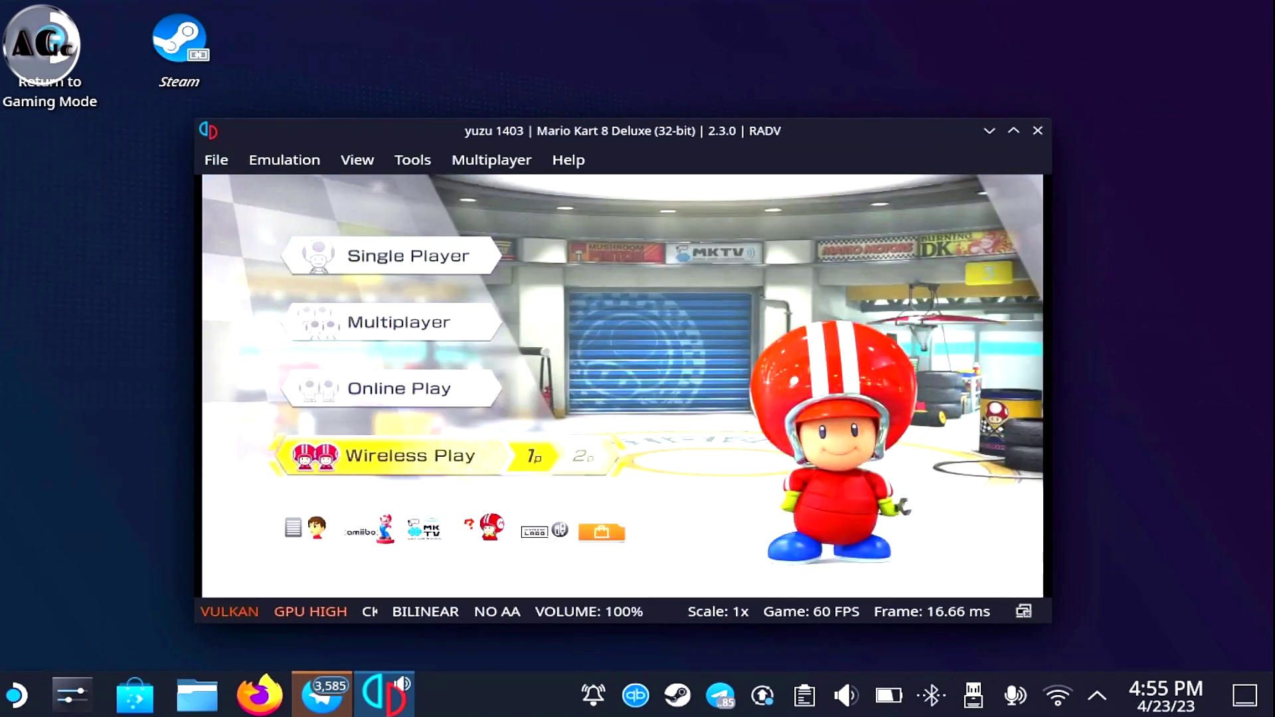
key(Up)
key(Up)
key(Up)
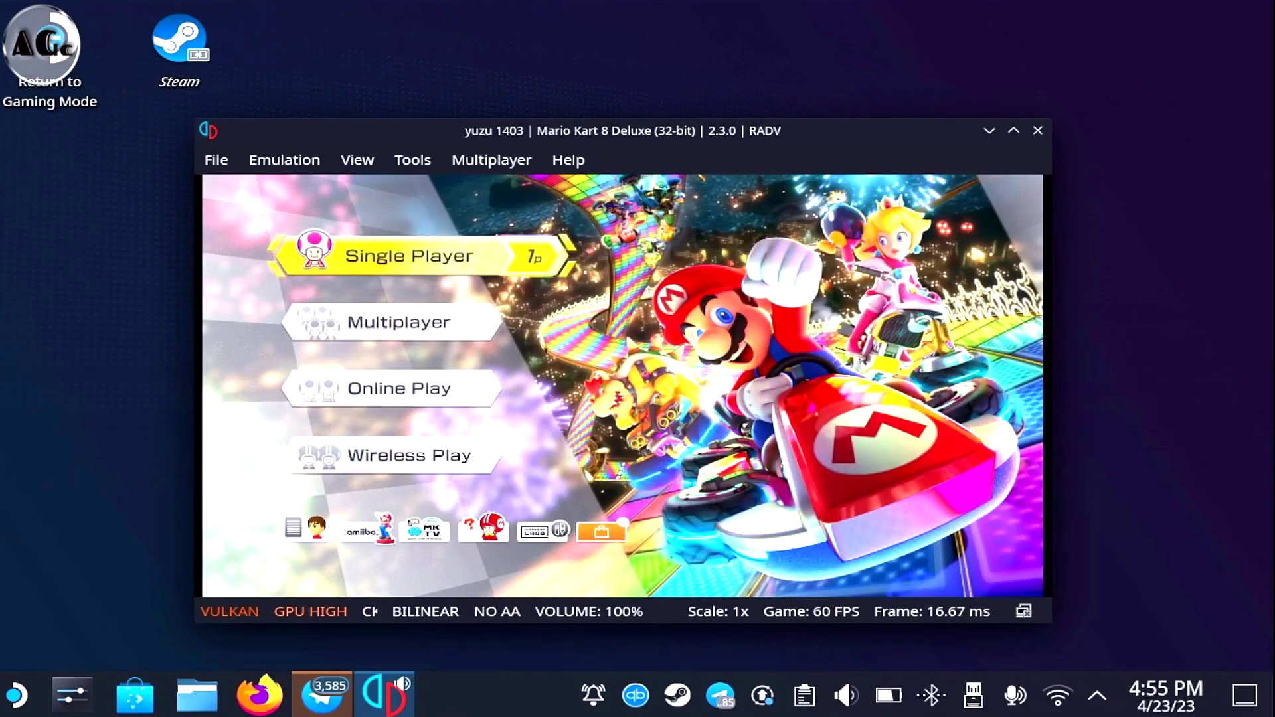
key(Return)
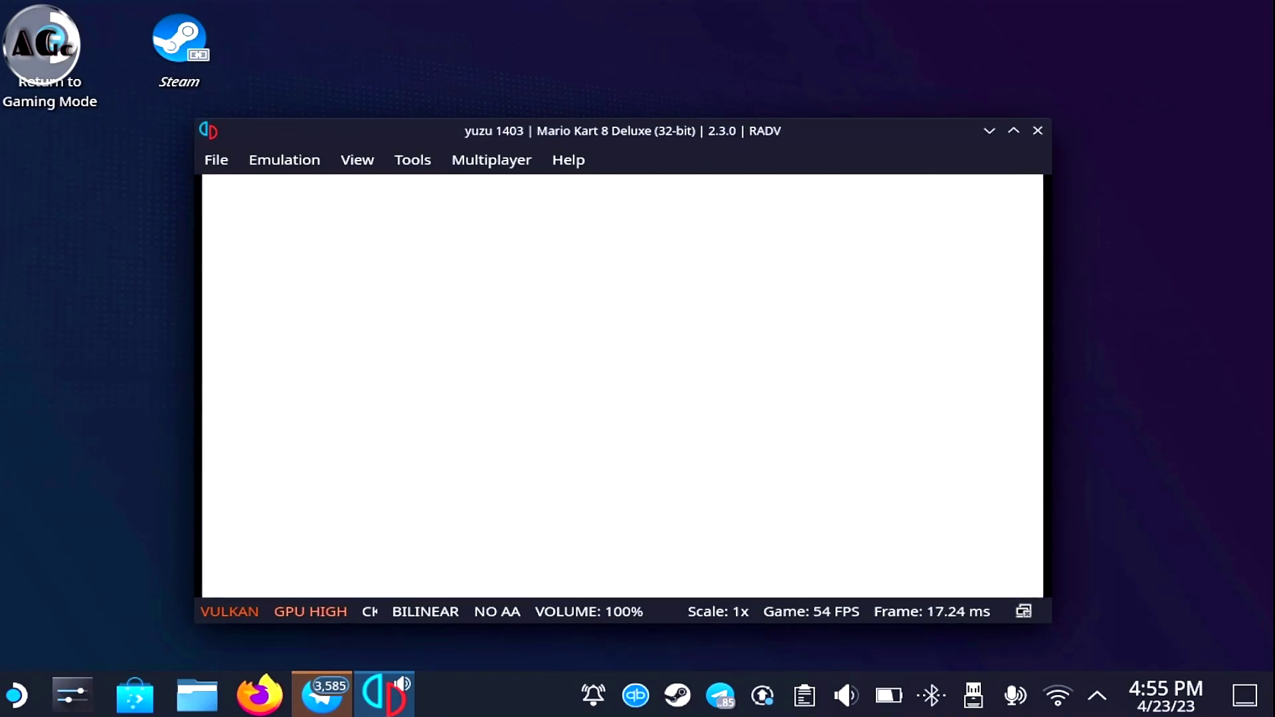
key(Down)
key(Down)
key(Down)
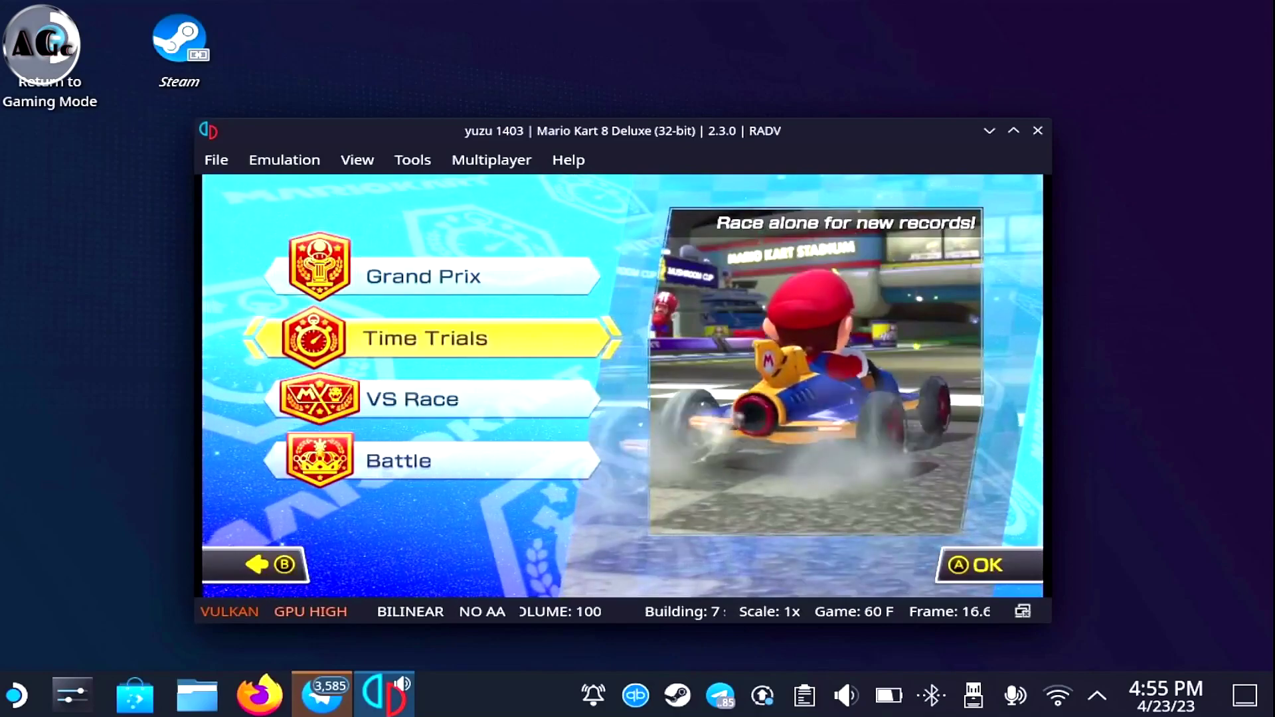
key(Up)
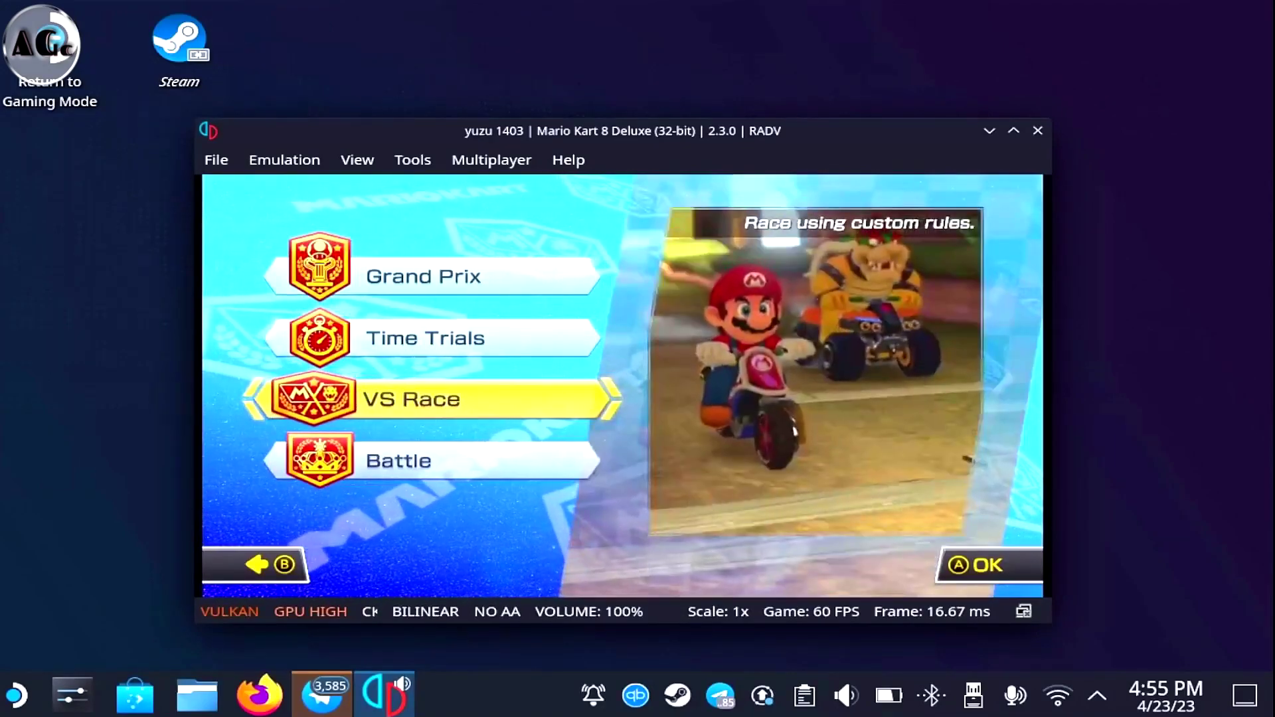
key(Up)
key(Up)
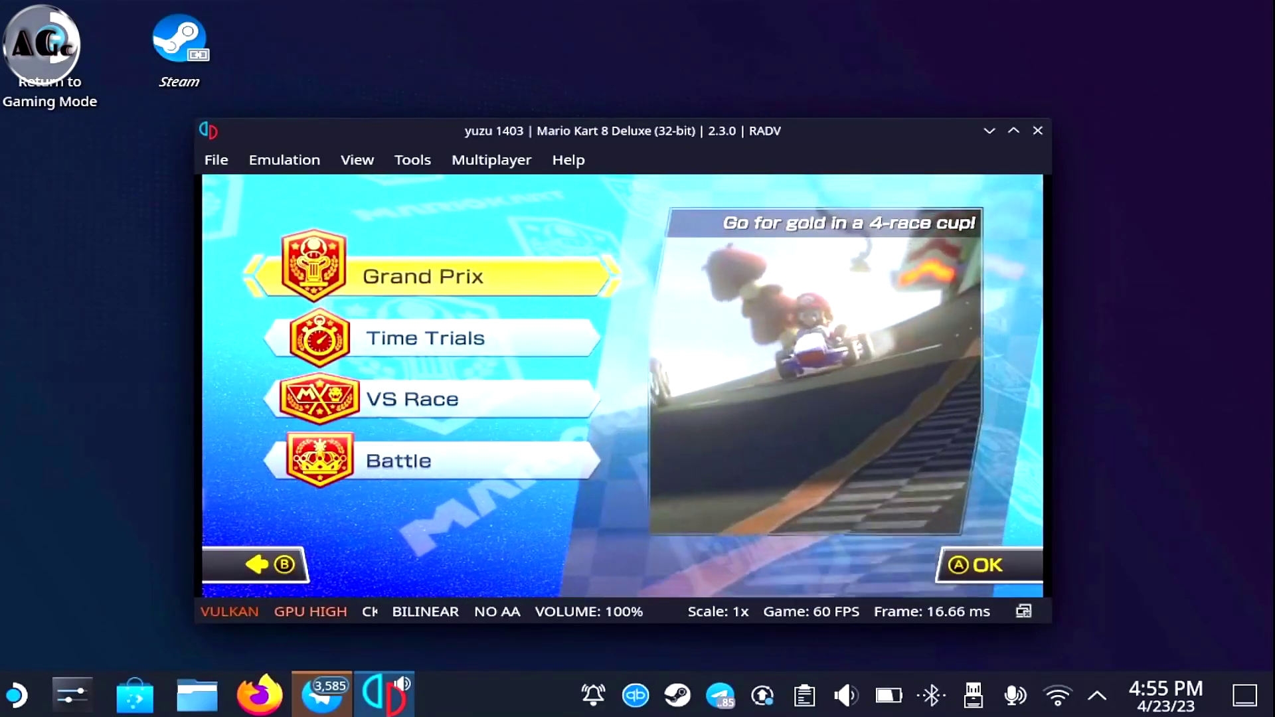
key(Return)
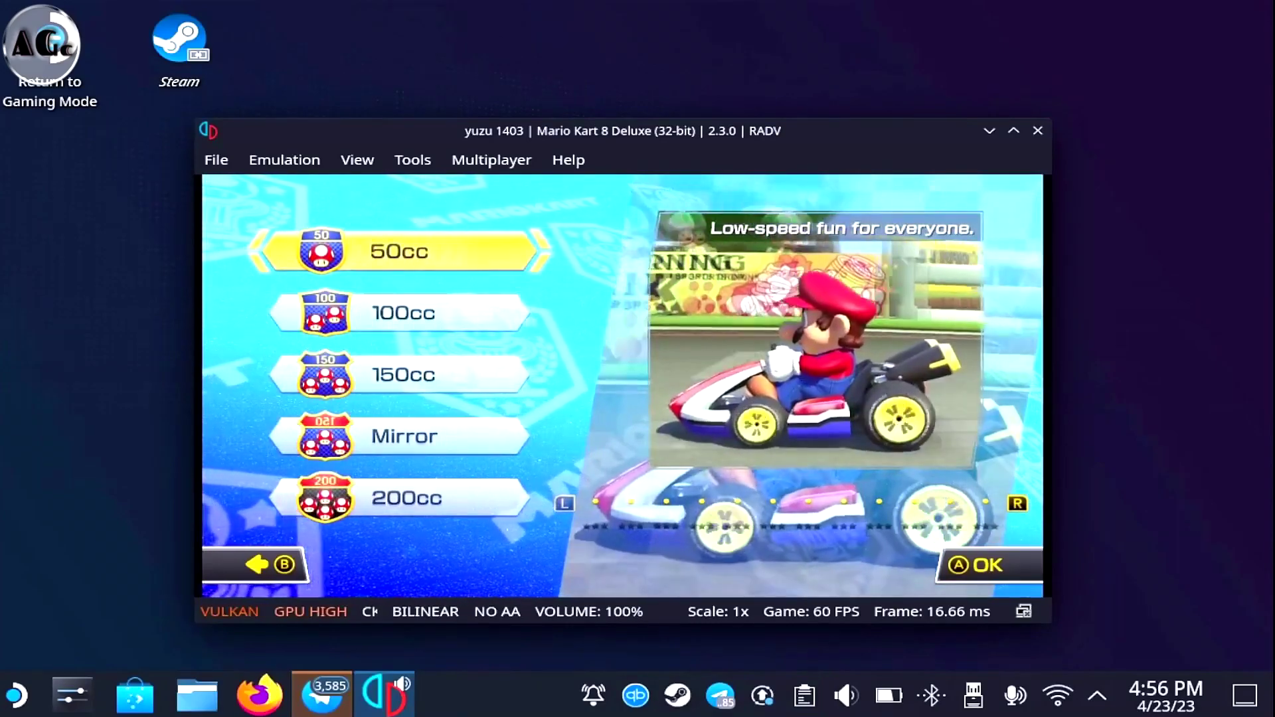
Pick 50cc, Mario with the Standard Kart and Mushroom Cup, then start the Grand Prix
key(Return)
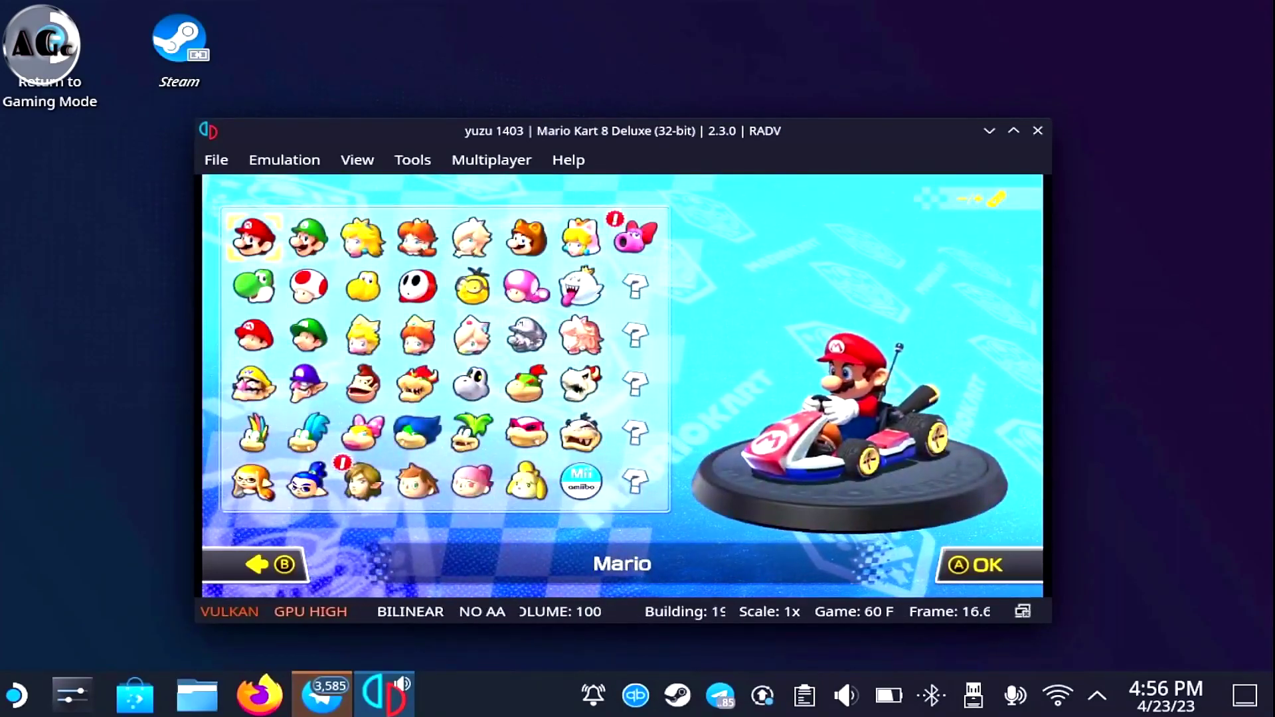
key(Return)
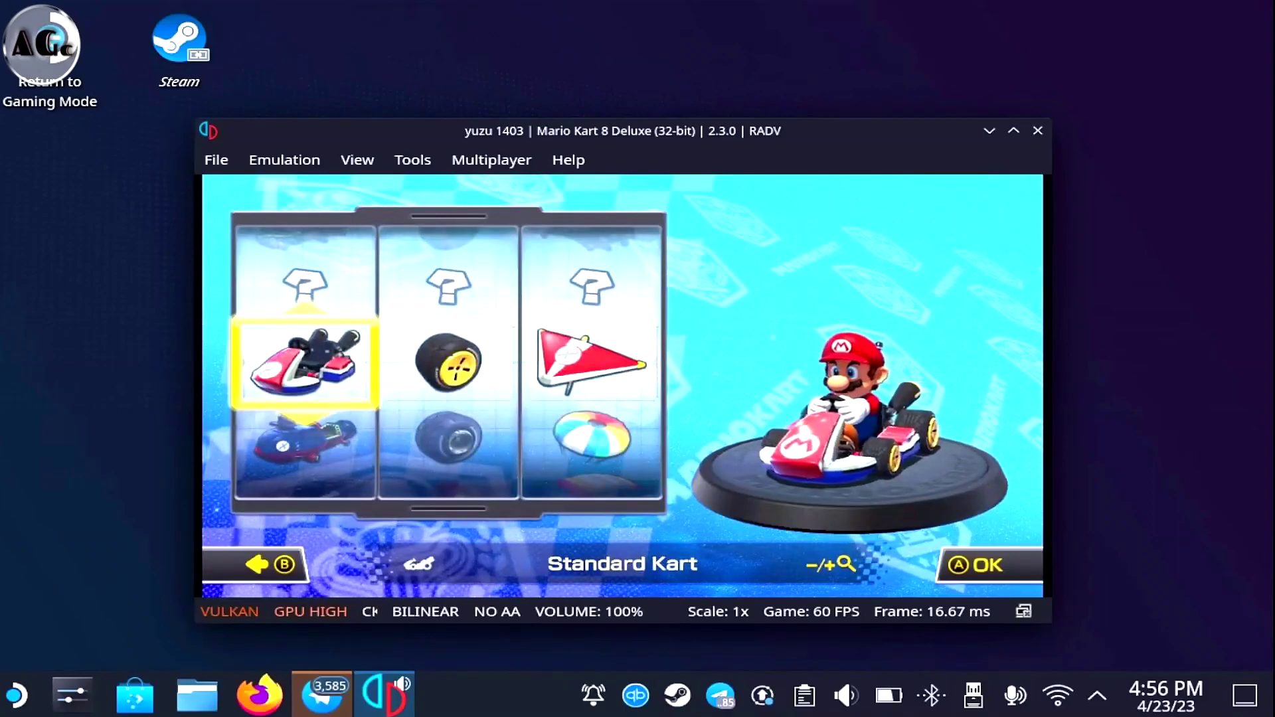
key(Right)
key(Right)
key(Return)
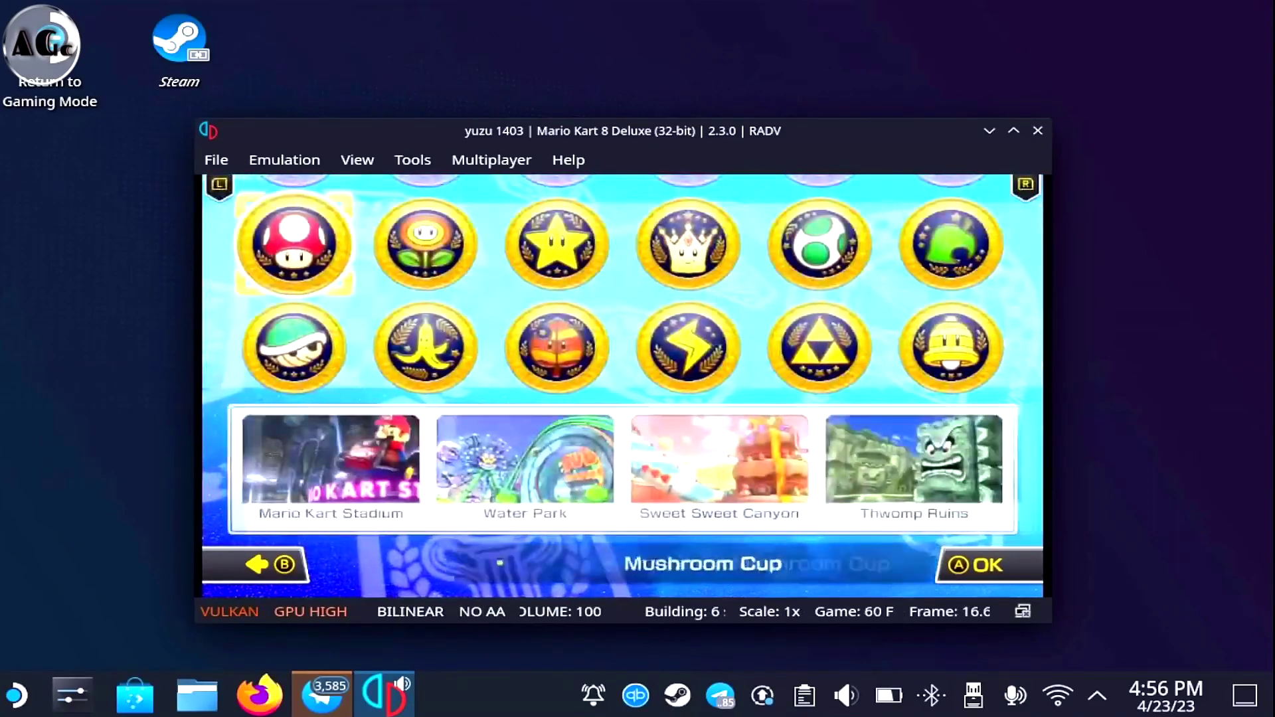
key(Return)
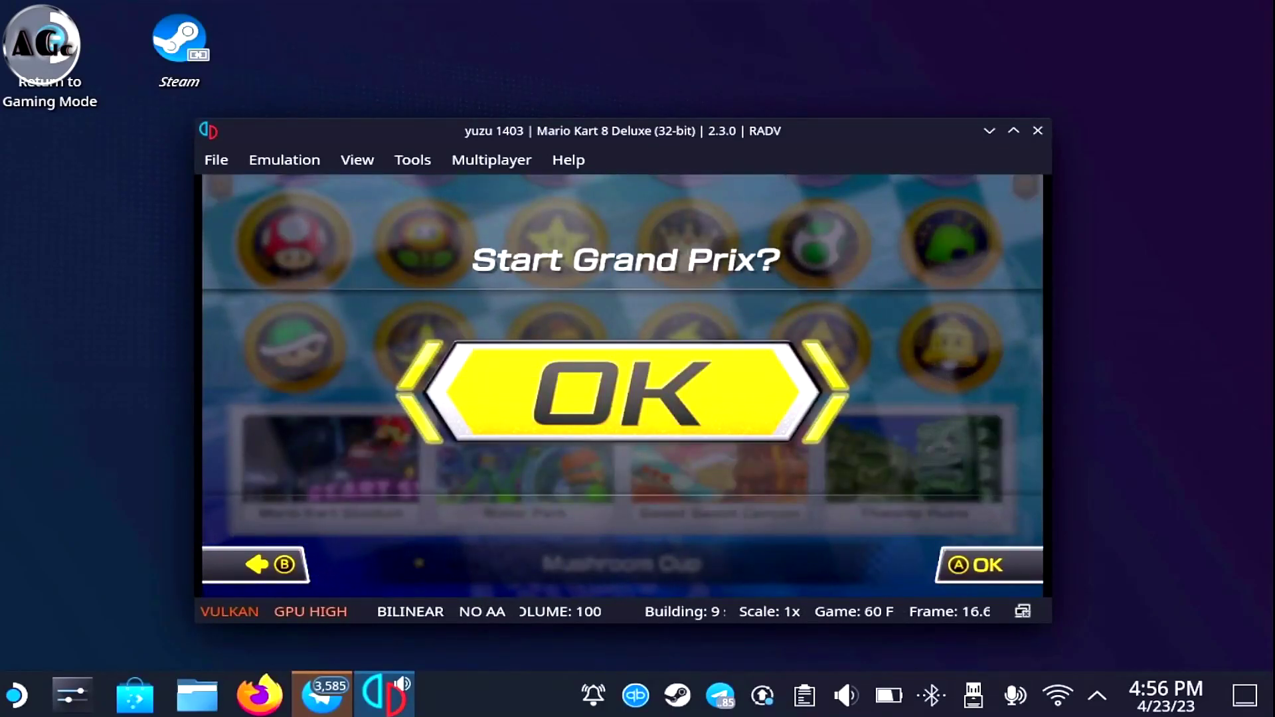
key(Return)
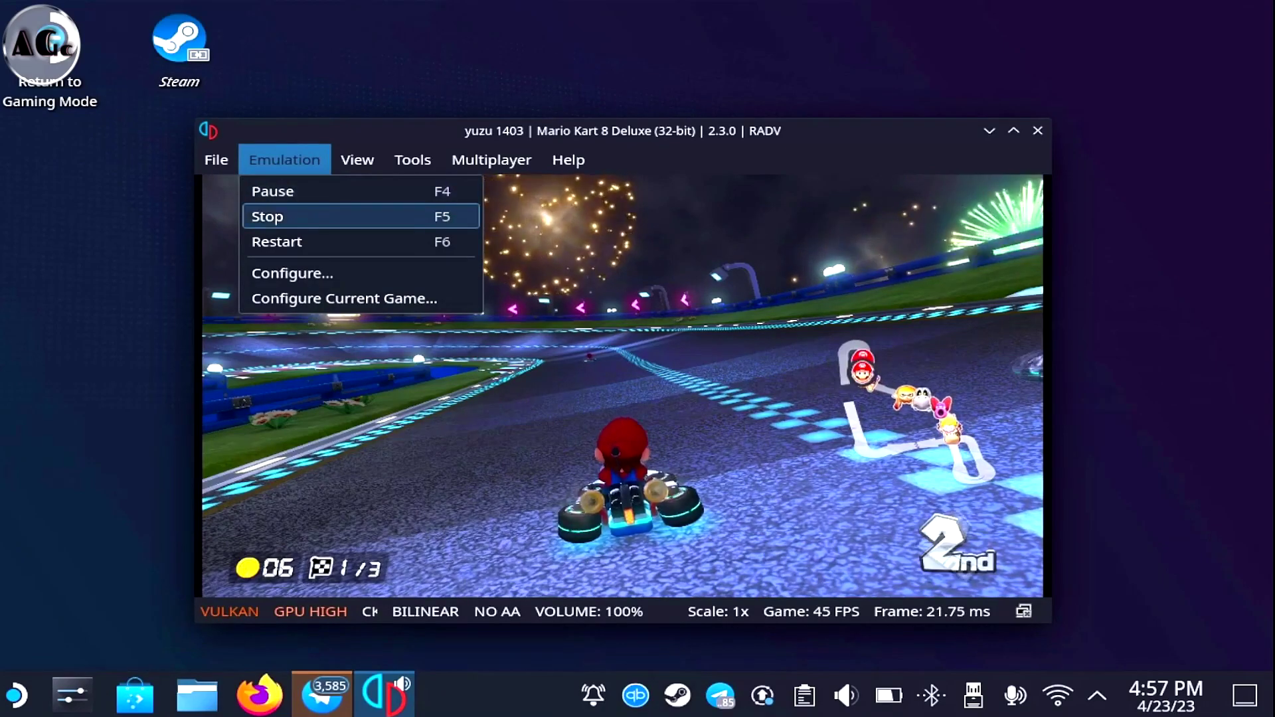
Stop the game and set the console language to Russian and region to Europe
key(Return)
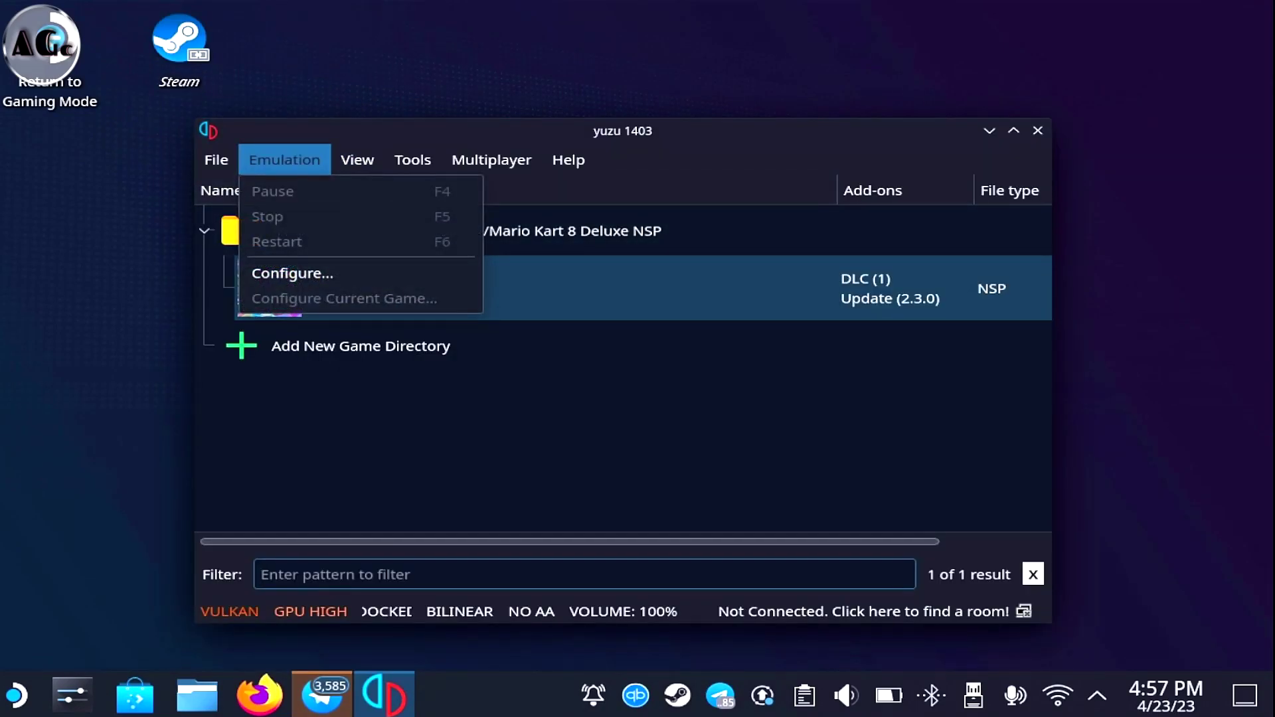
key(ctrl+comma)
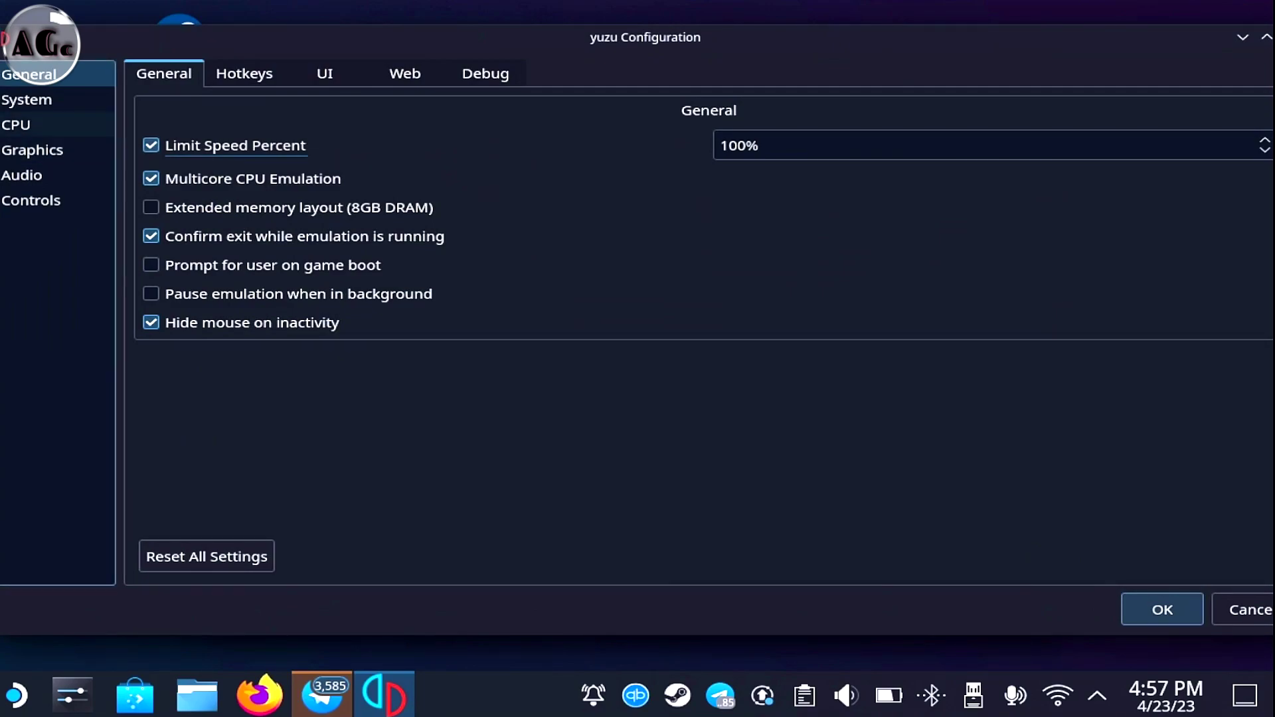
key(Down)
key(space)
key(Down)
key(Down)
key(Down)
key(Down)
key(Down)
key(Down)
key(Down)
key(Down)
key(Down)
key(Down)
key(Down)
key(Down)
key(Down)
key(Down)
key(Down)
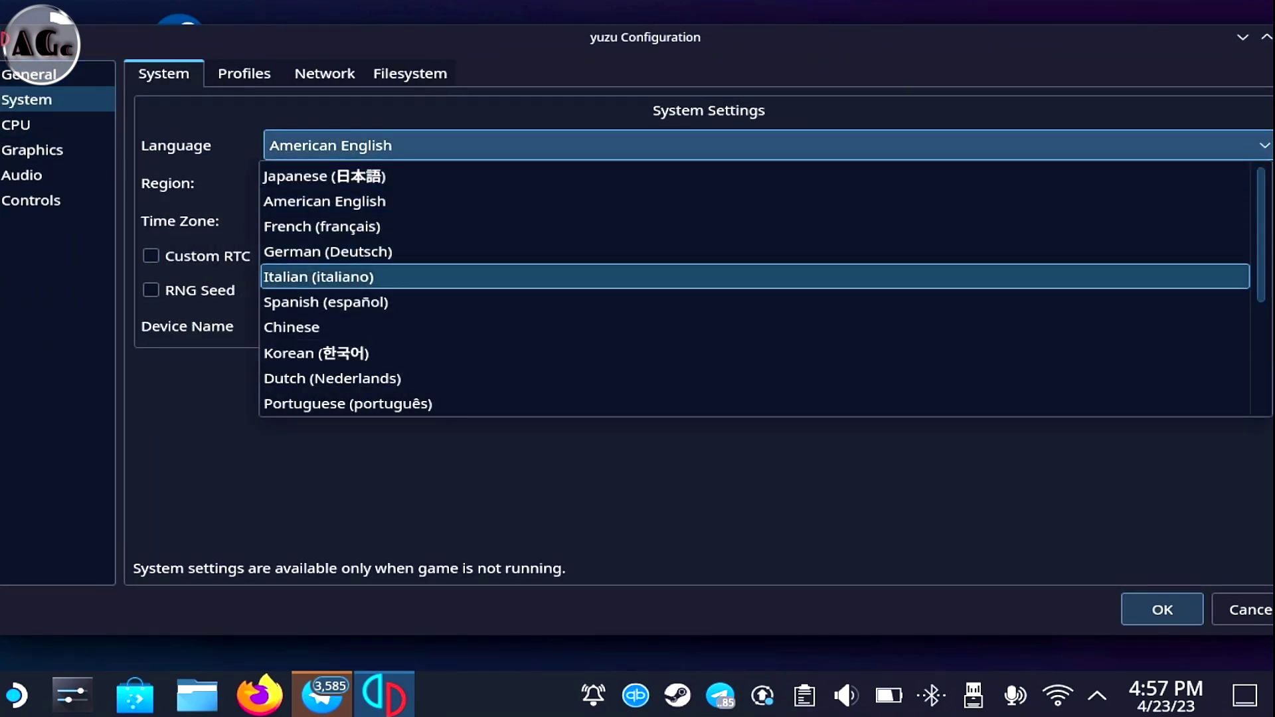
key(Up)
key(Up)
key(Up)
key(Up)
key(Up)
key(Up)
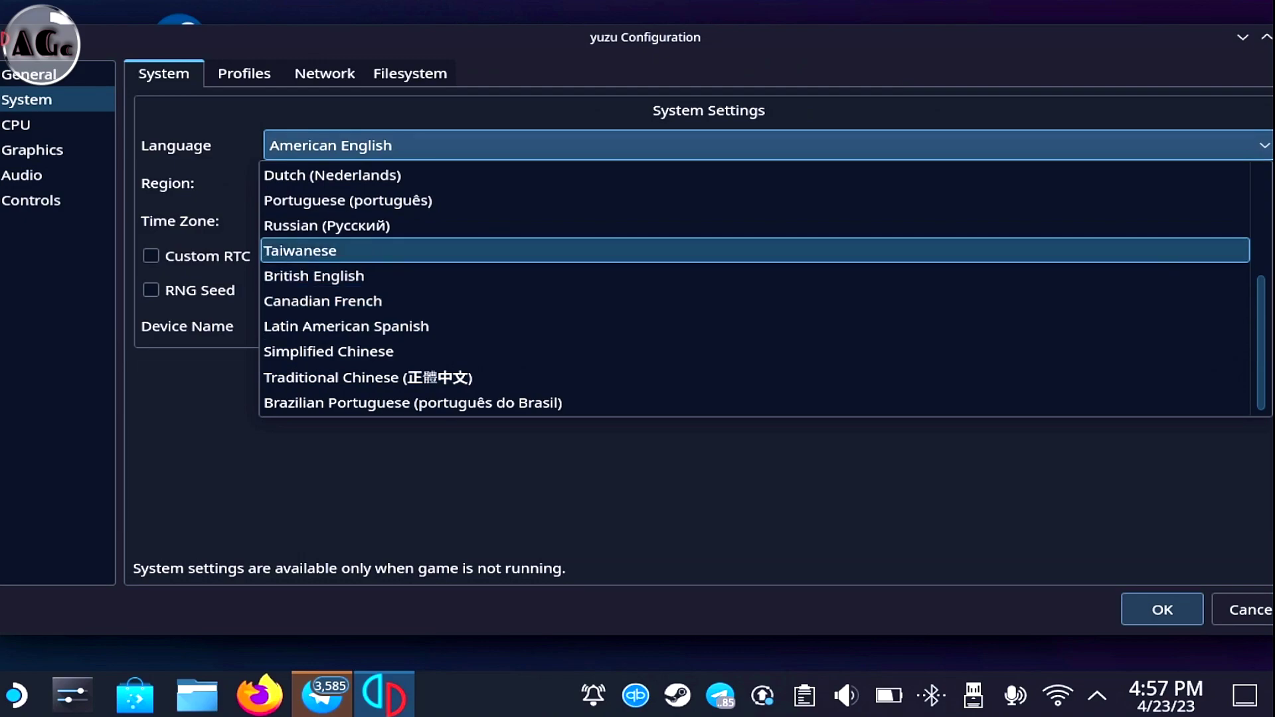
key(Return)
key(Tab)
key(space)
key(Down)
key(Down)
key(Up)
key(Return)
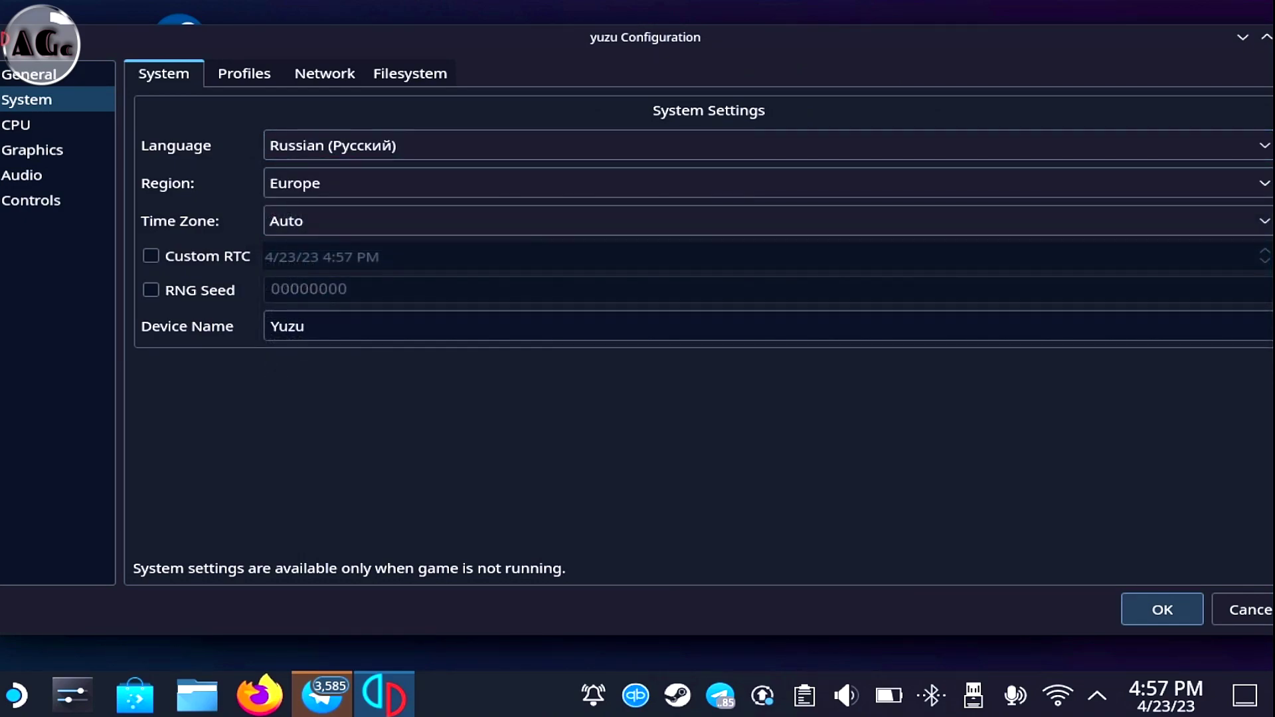
key(Return)
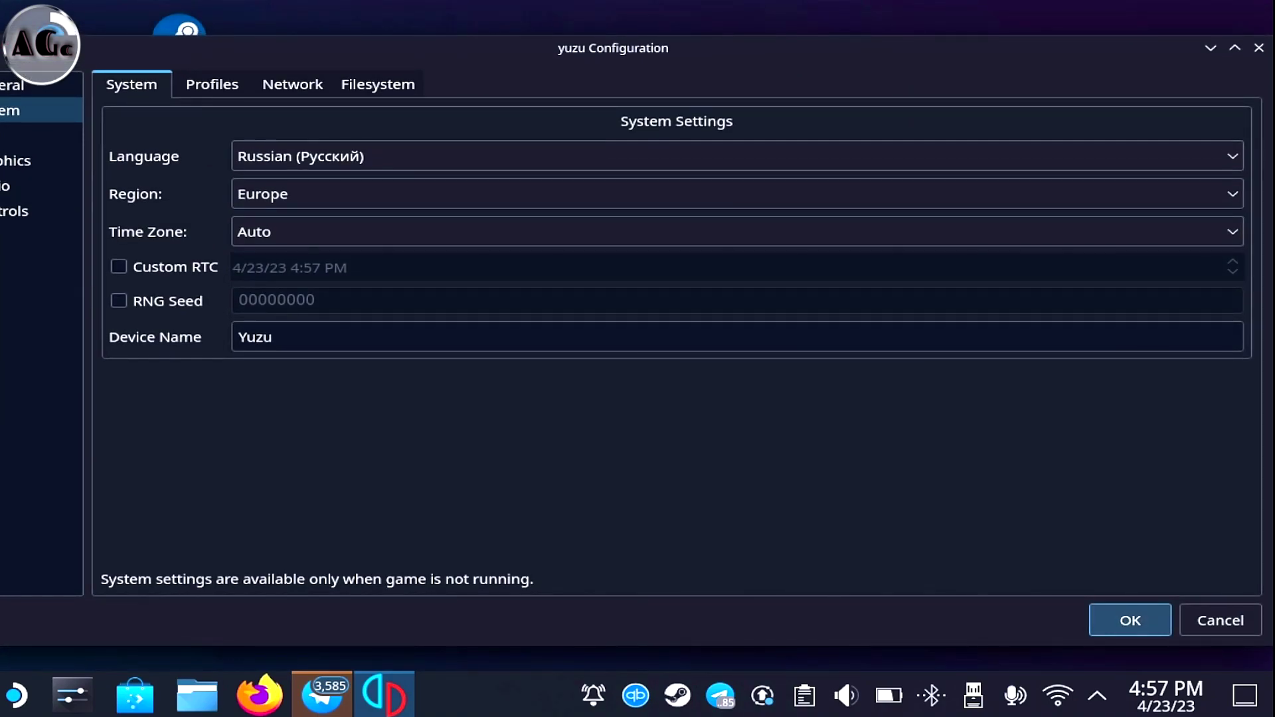
Reopen the configuration from the Emulation menu and close it again
key(alt)
key(Right)
key(Down)
key(Down)
key(Return)
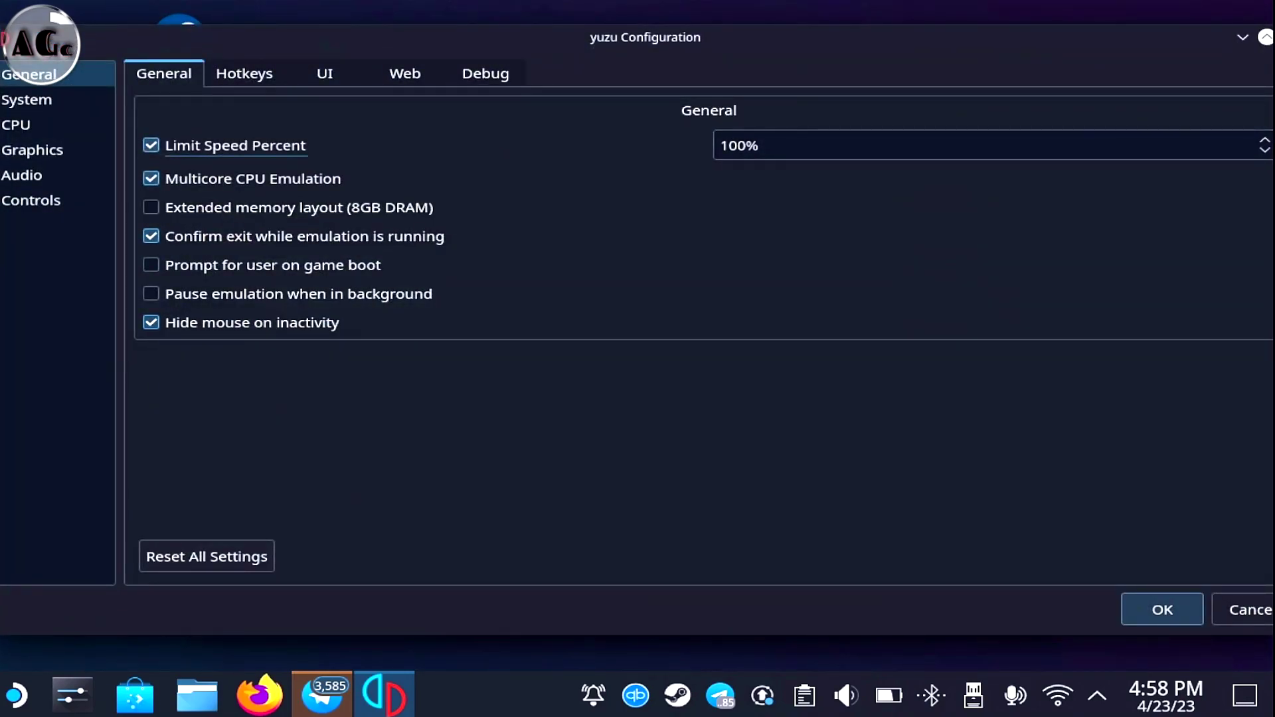
key(Return)
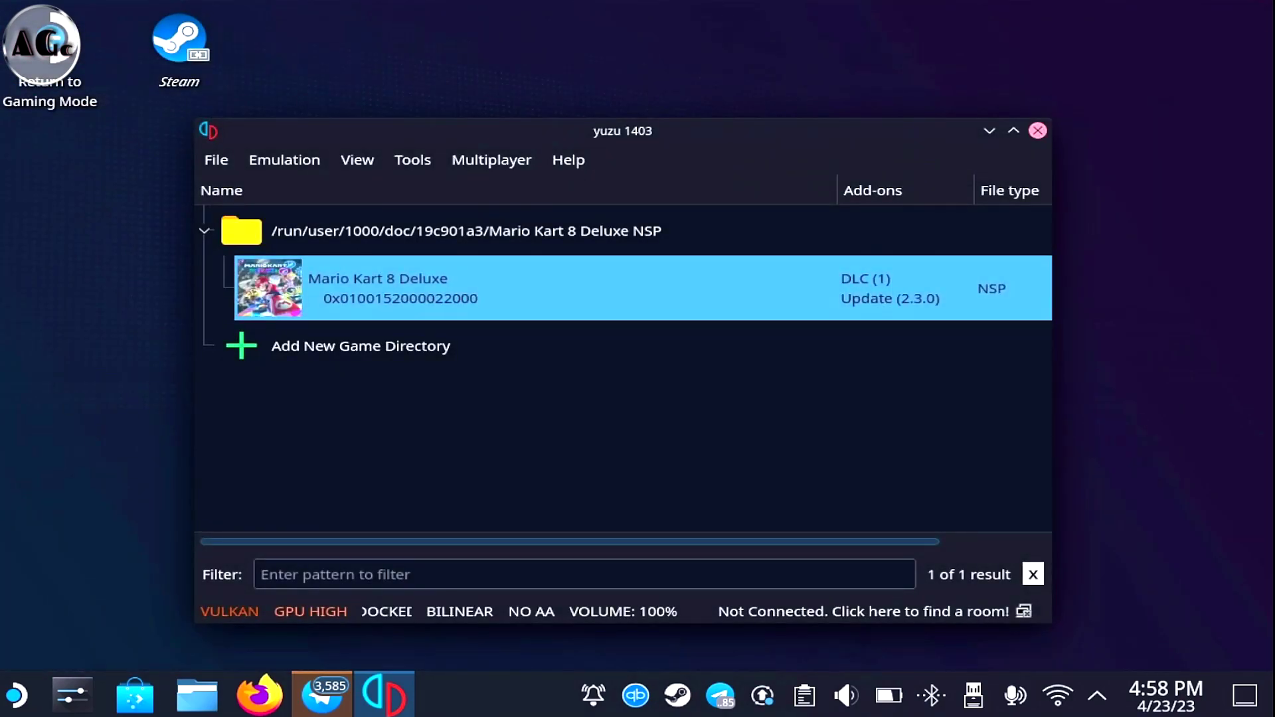
Quit yuzu and relaunch it from the launcher's application list
click(1037, 130)
key(super)
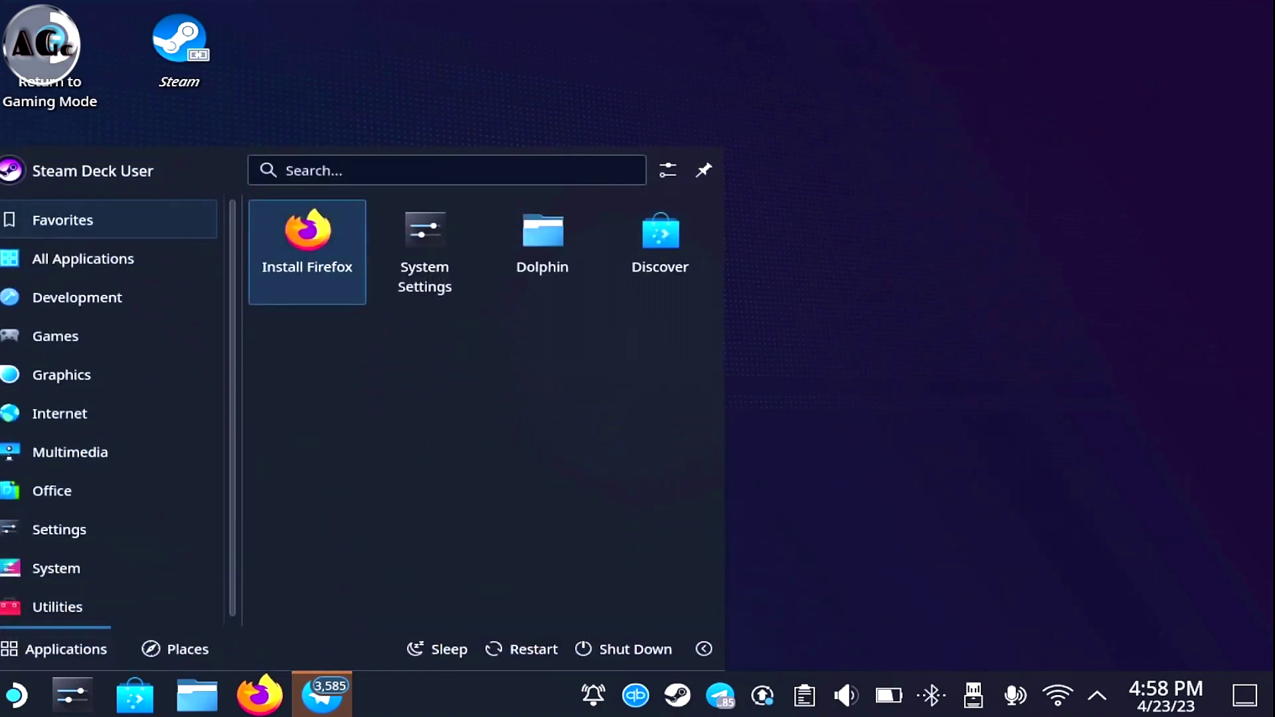
key(Down)
key(Down)
key(Down)
key(Down)
key(Down)
key(Down)
key(Down)
key(Down)
key(Down)
key(Down)
key(Down)
key(Down)
key(Down)
key(Down)
key(Down)
key(Down)
key(Down)
key(Down)
key(Down)
key(Down)
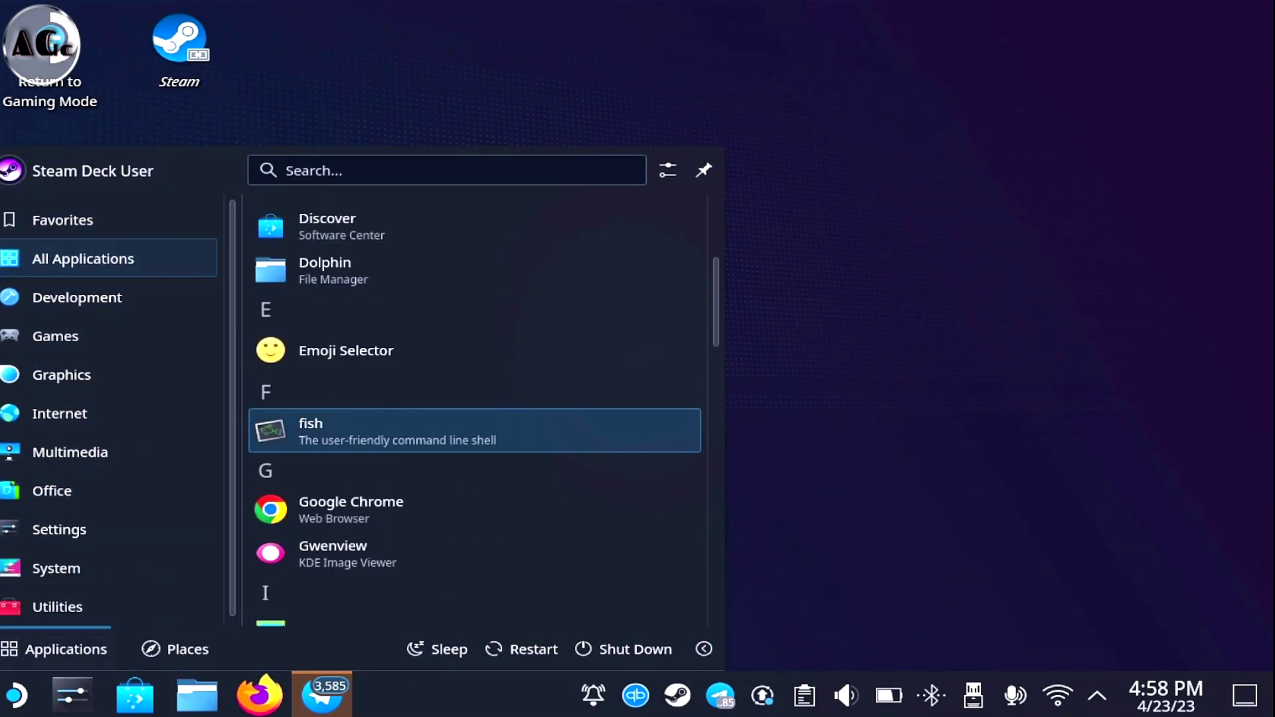
key(Return)
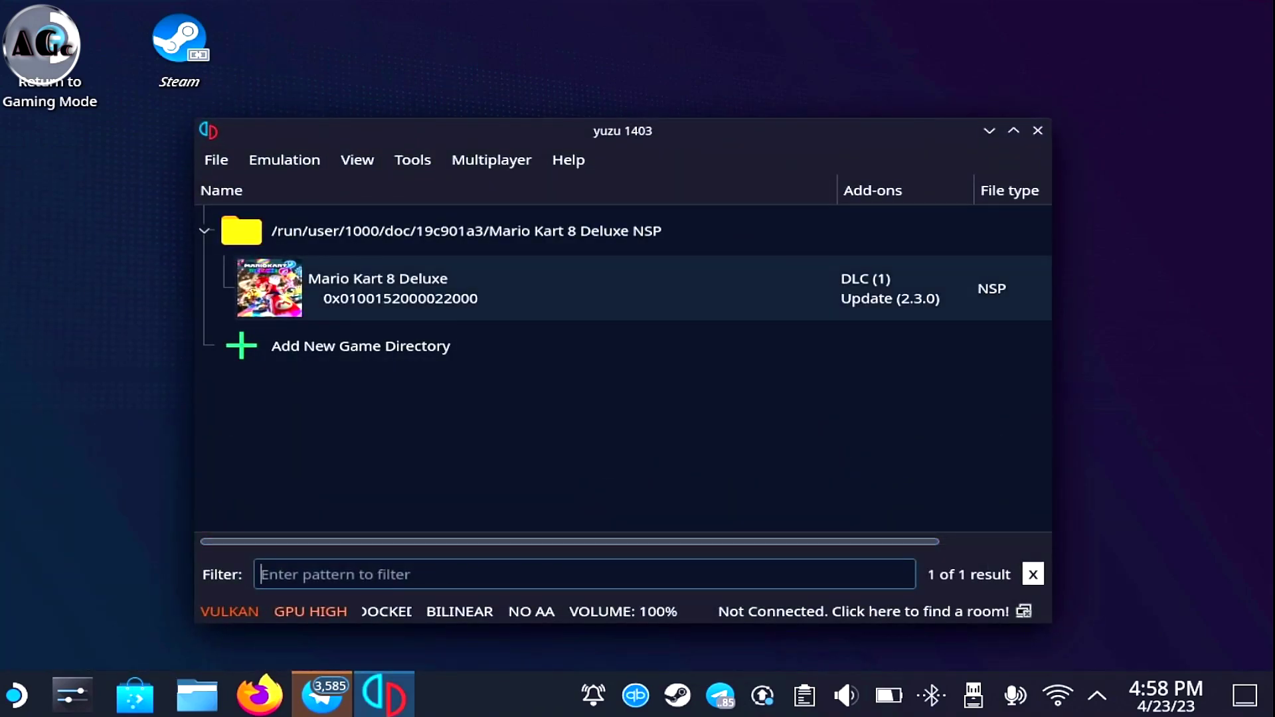
Open yuzu's configuration at the System network settings
key(alt)
key(Right)
key(Down)
key(Down)
key(Return)
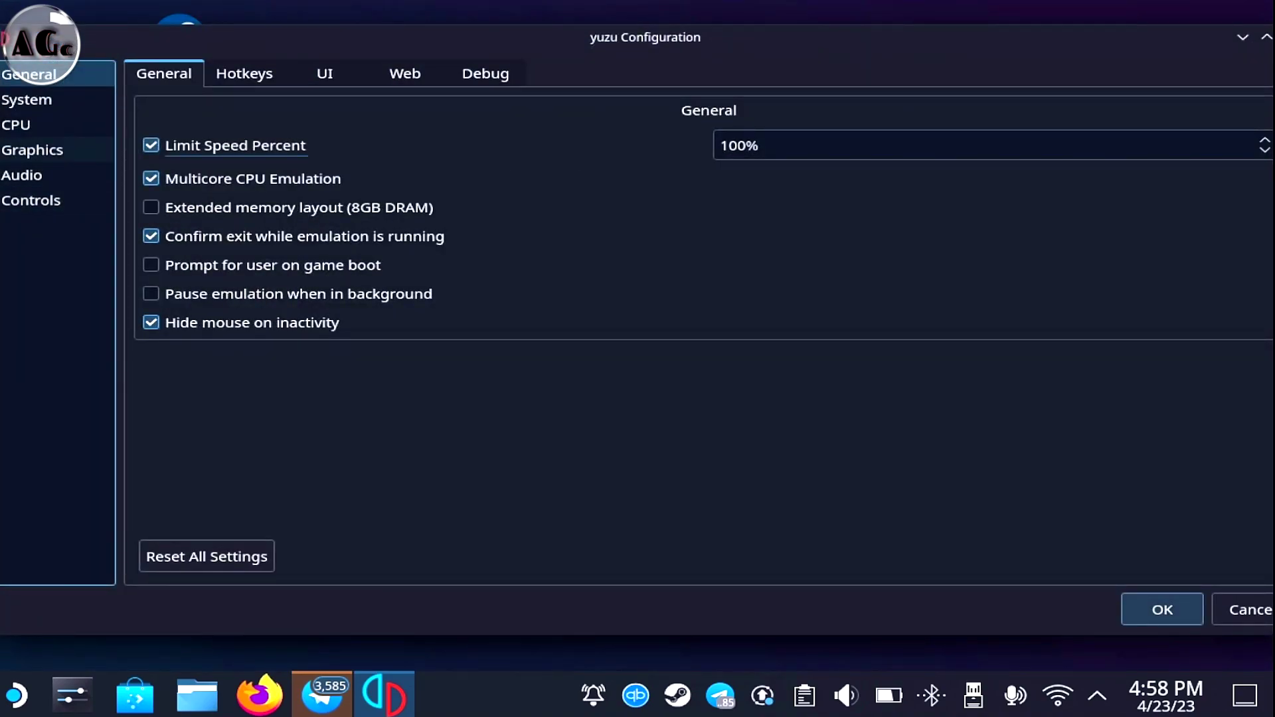
key(Down)
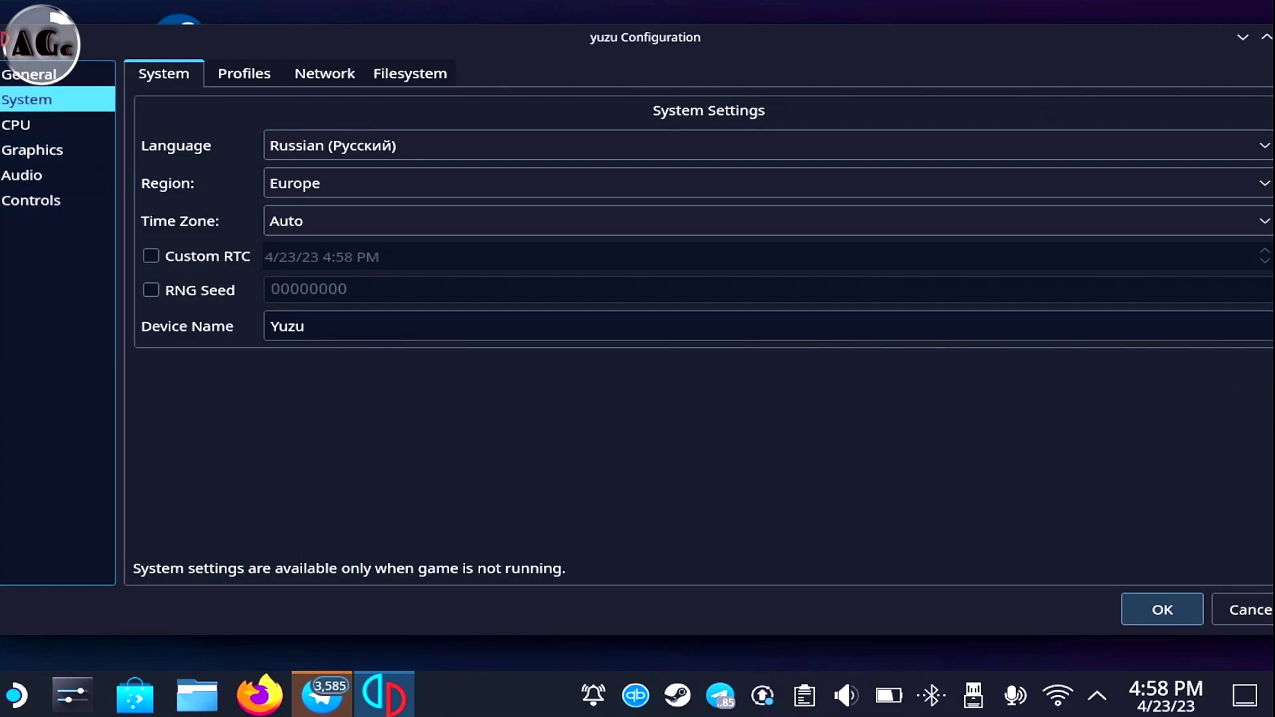
click(325, 73)
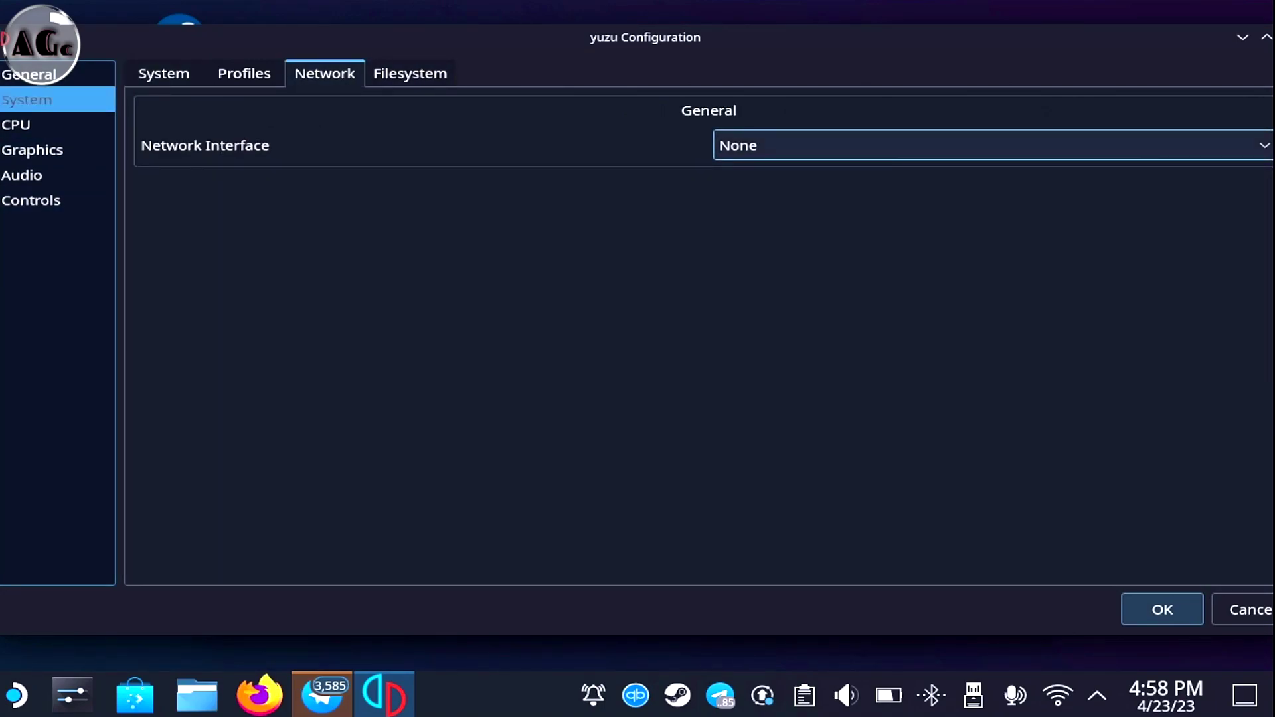
Set the network interface to wlan0 and save the configuration
key(space)
key(Down)
key(Up)
key(Down)
key(Up)
key(Down)
key(Up)
key(Down)
key(Return)
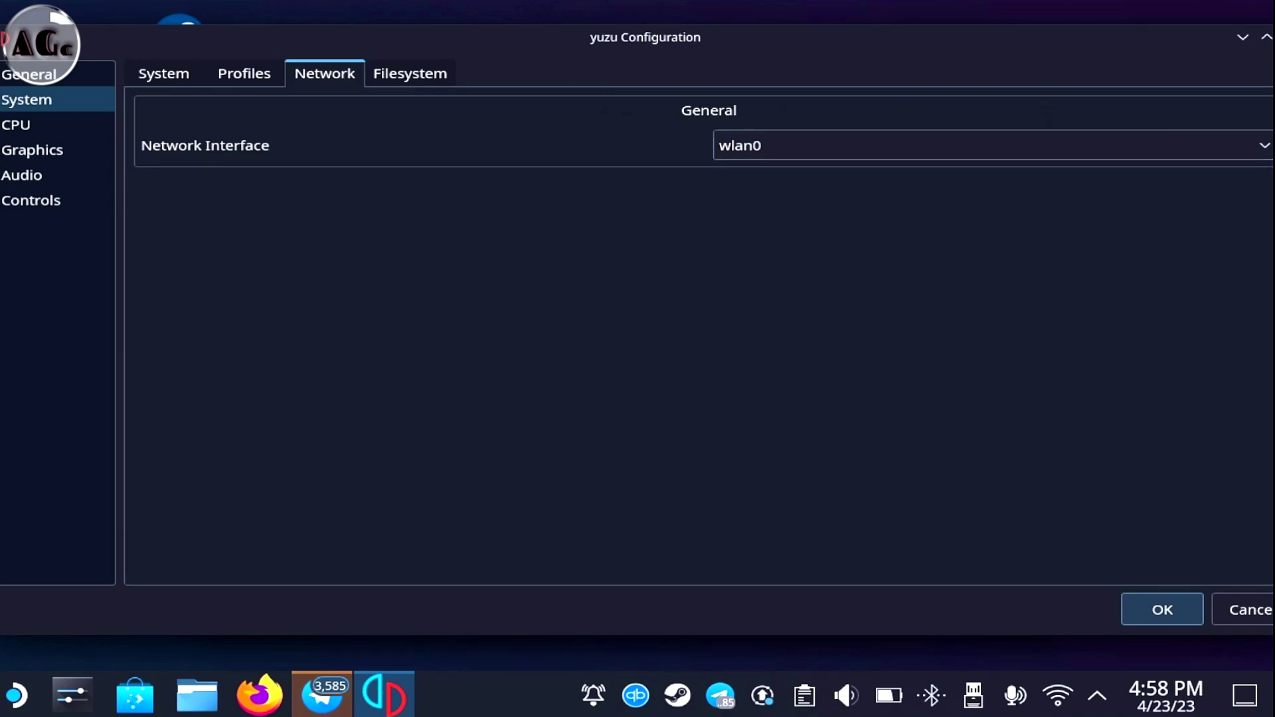
key(shift+Tab)
key(Right)
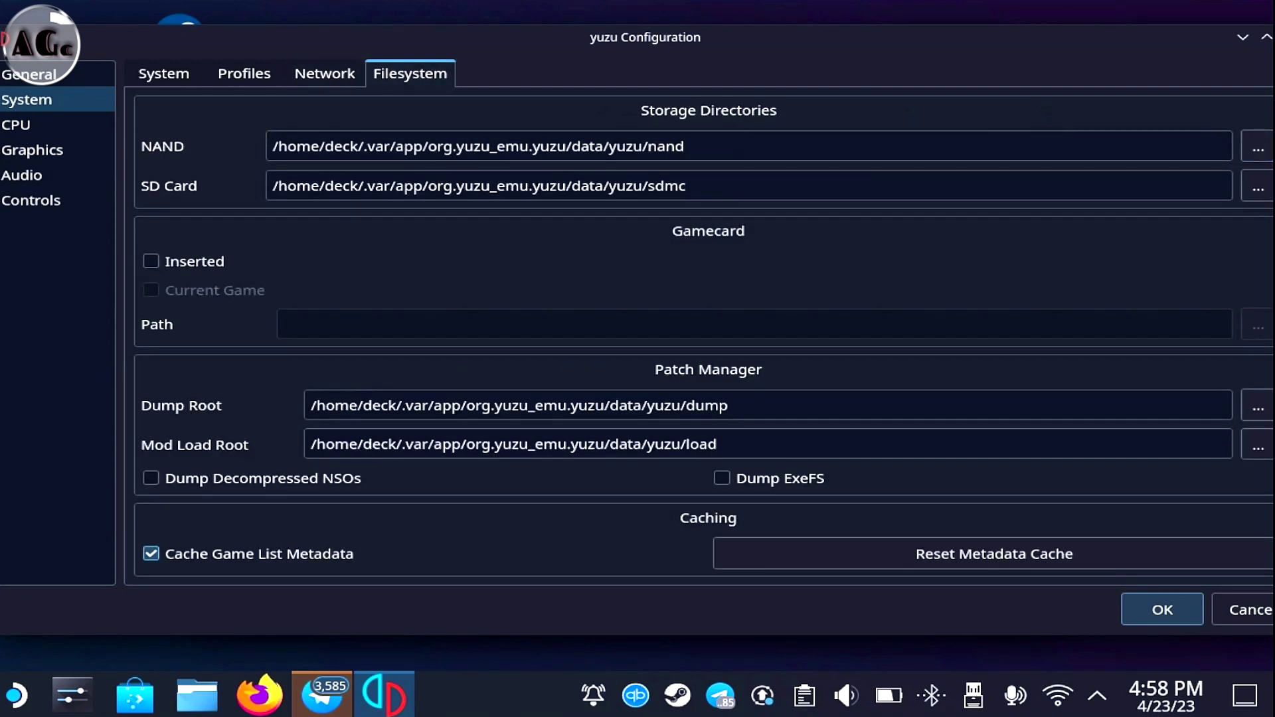
key(Left)
key(Return)
Reopen the configuration to confirm the network interface is wlan0
key(alt+e)
key(Down)
key(Return)
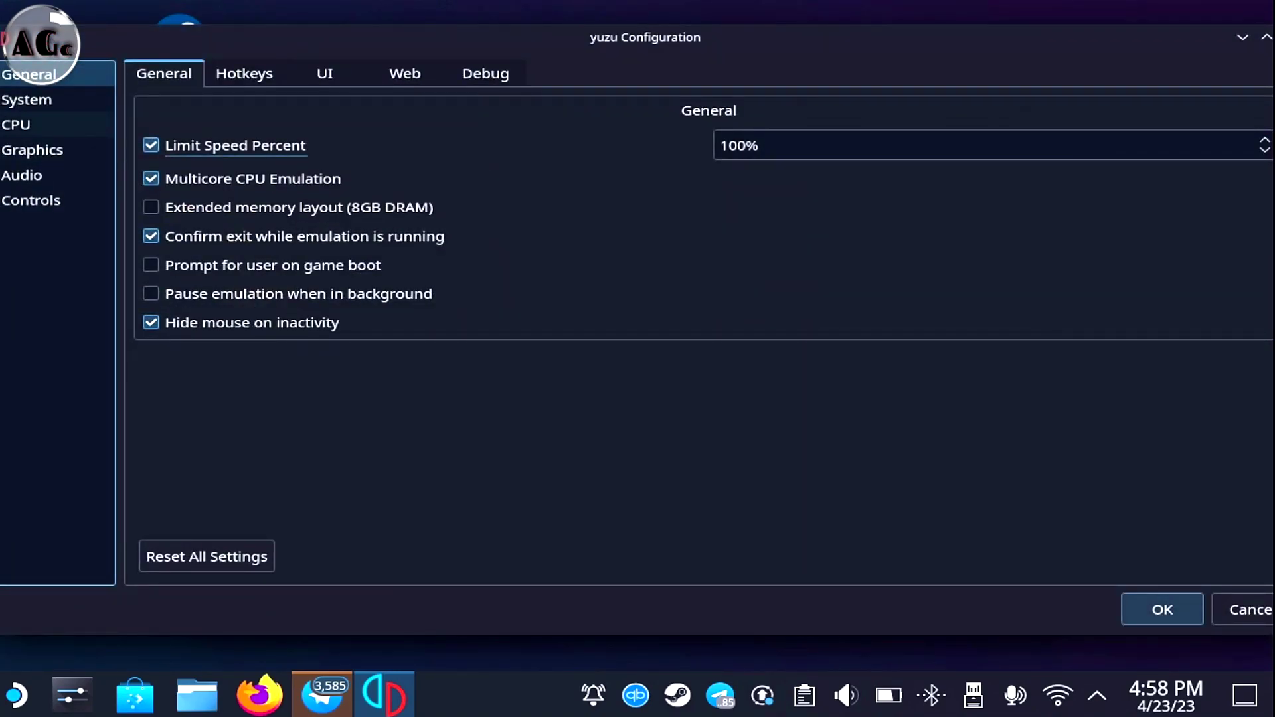
key(Down)
key(ctrl+Tab)
key(ctrl+Tab)
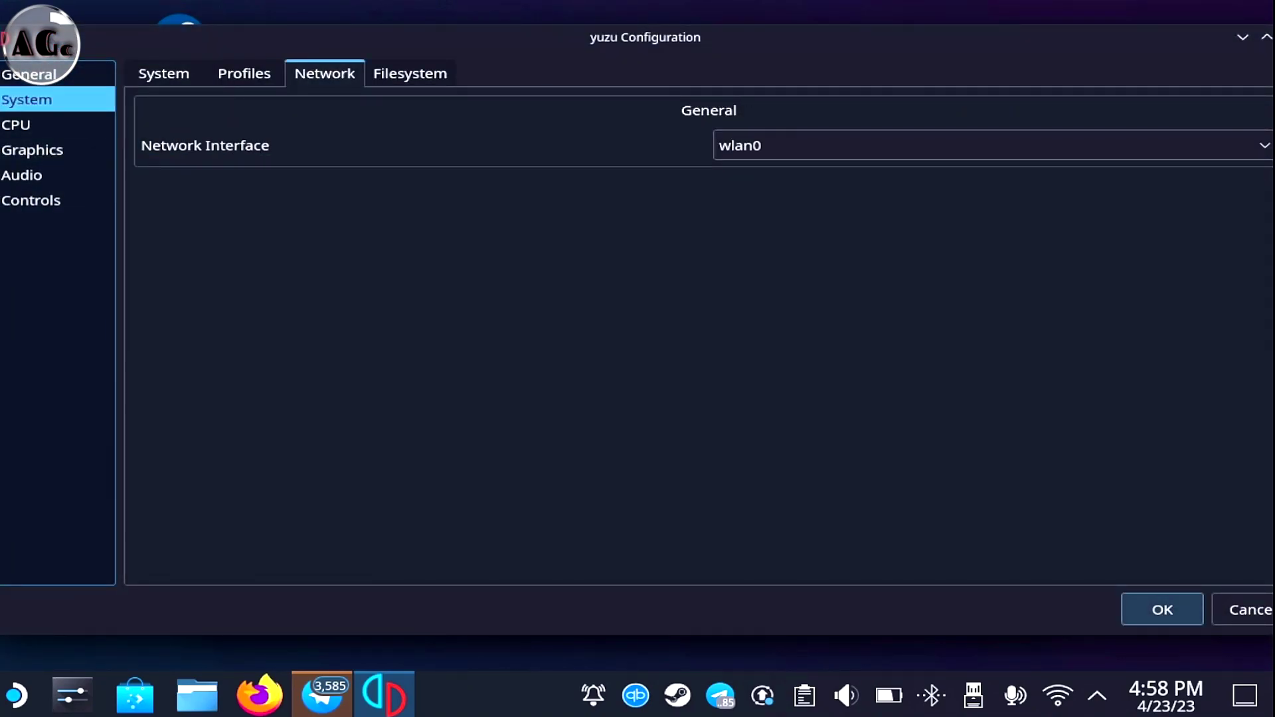
Browse the CPU, controller, hotkey, interface and web settings, then cancel
key(Down)
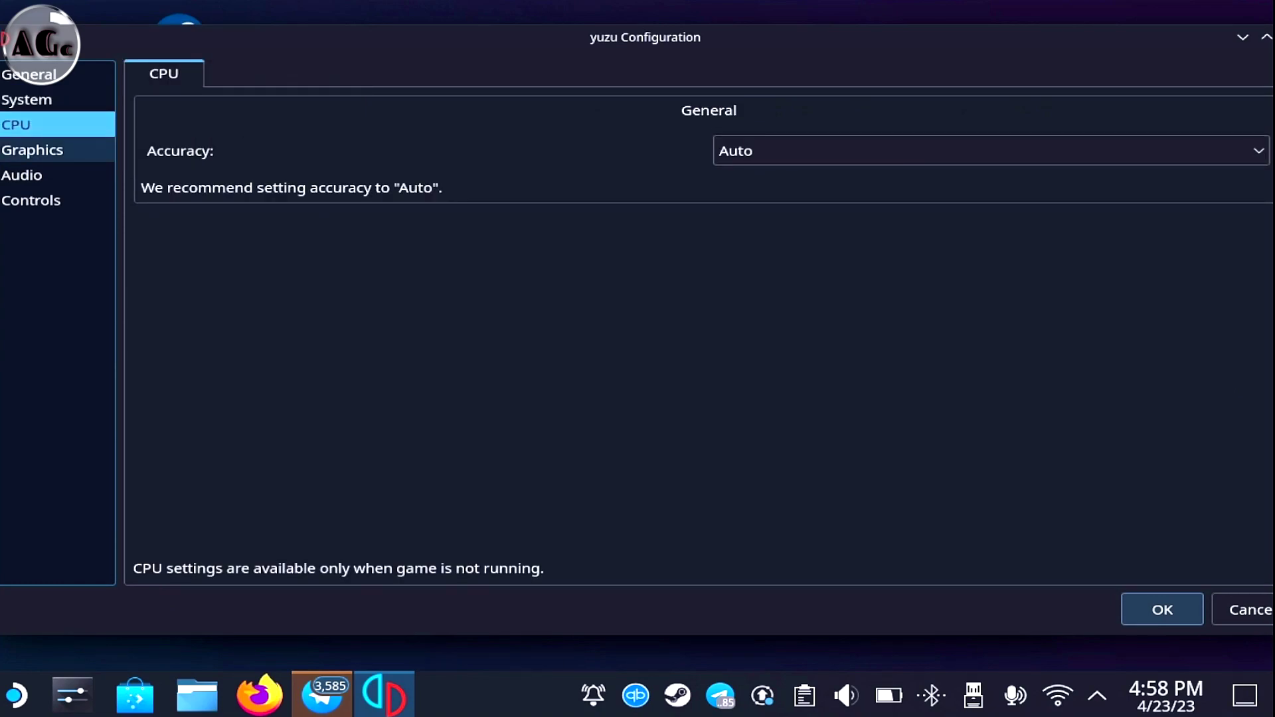
key(Down)
key(Down)
key(Down)
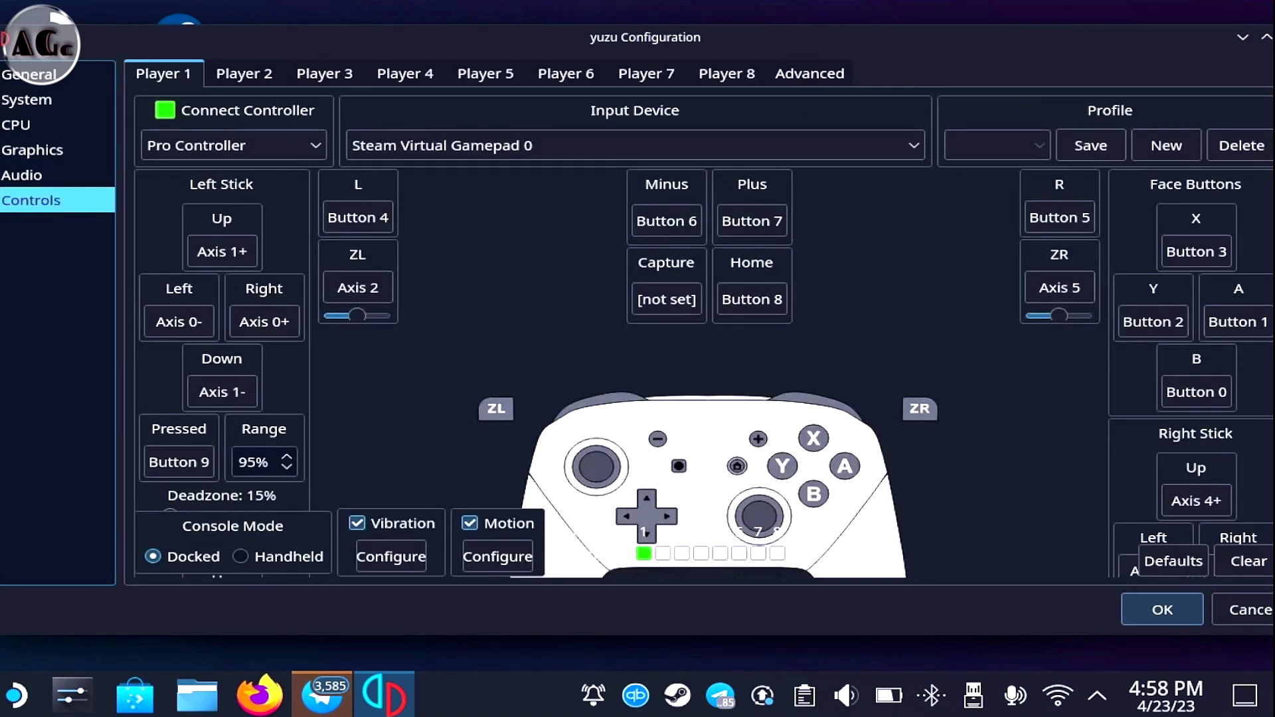
key(Up)
key(Up)
key(Up)
key(Up)
key(Up)
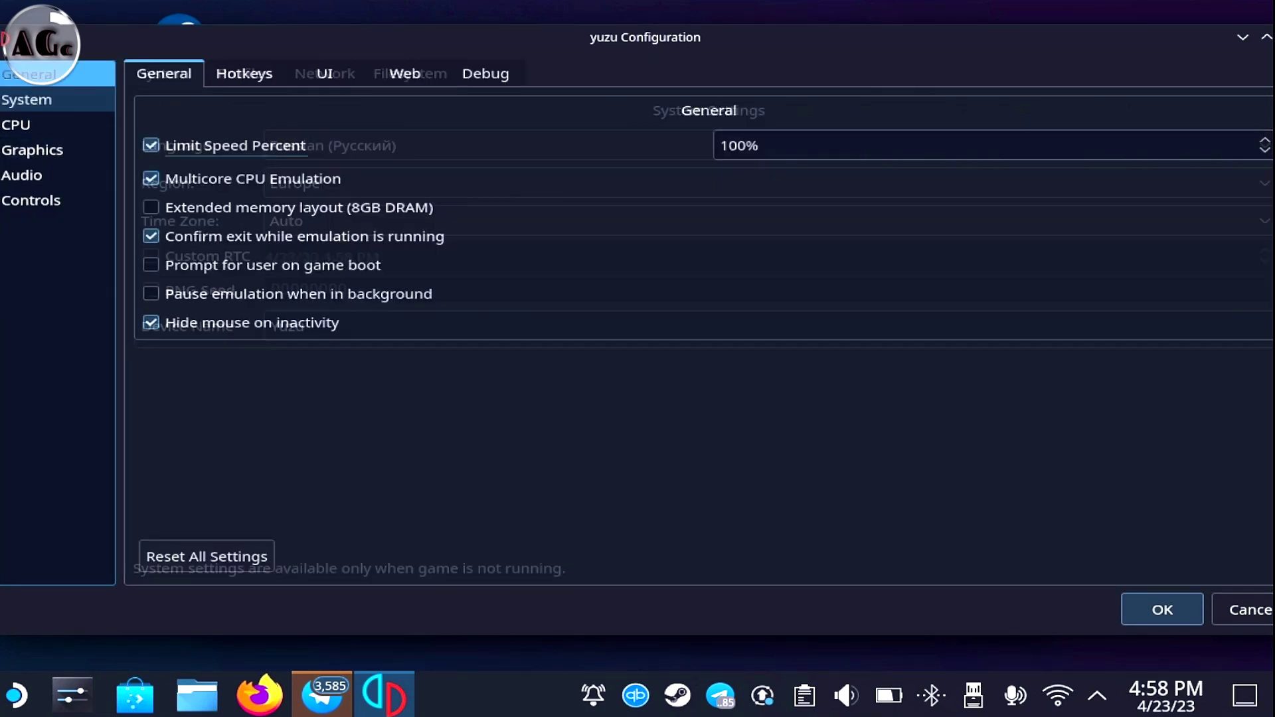
key(Tab)
key(Right)
key(Right)
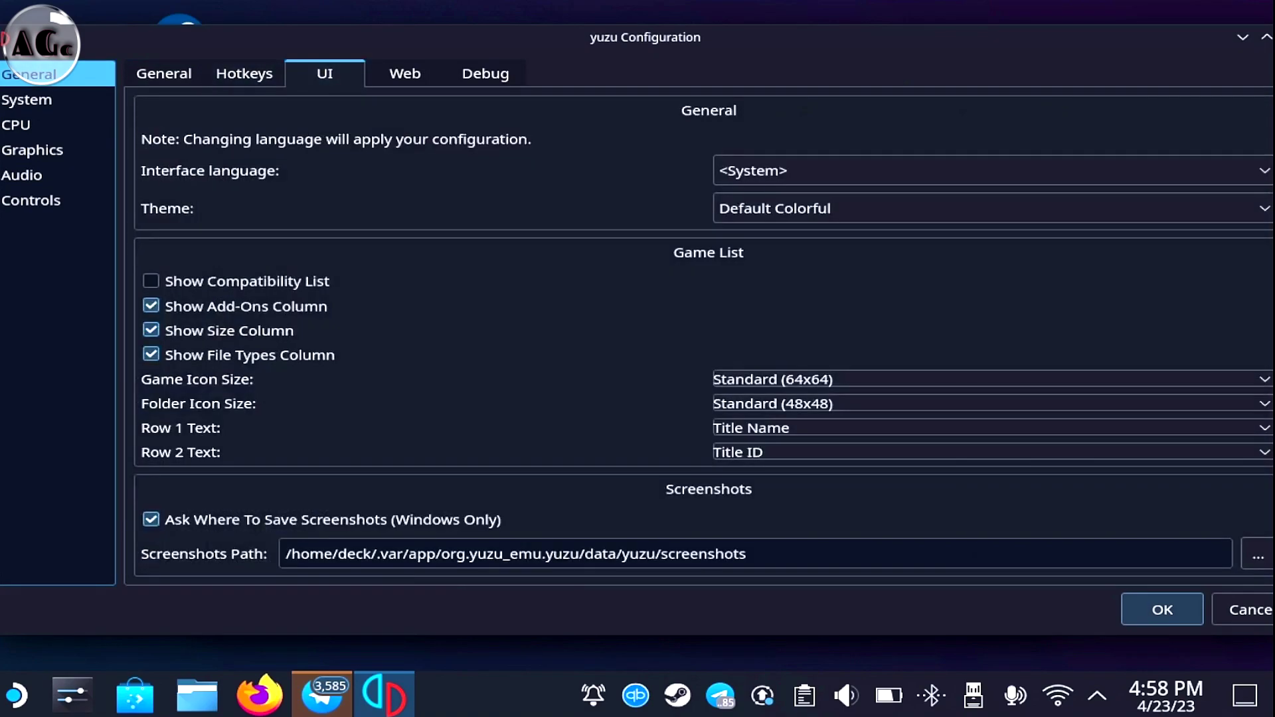
key(Right)
key(Right)
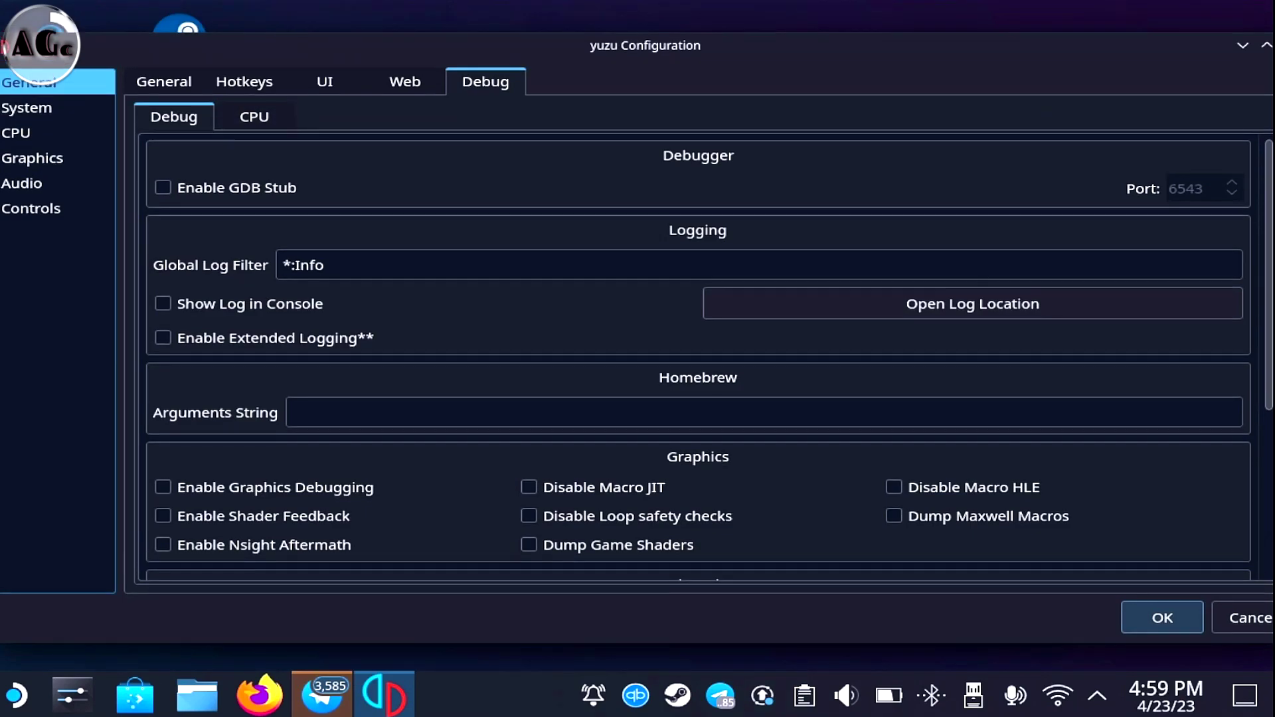
key(Right)
key(Return)
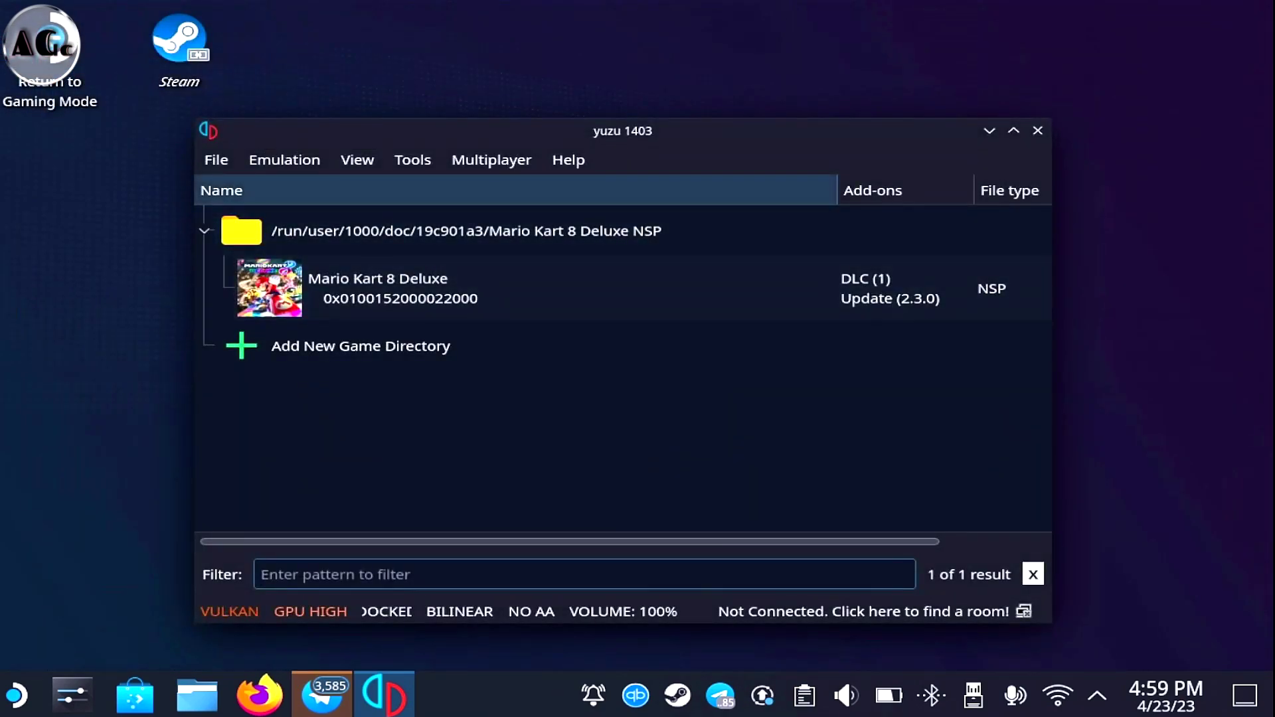
Open the Create Room form from Multiplayer and close it unused
key(alt+m)
key(Down)
key(Down)
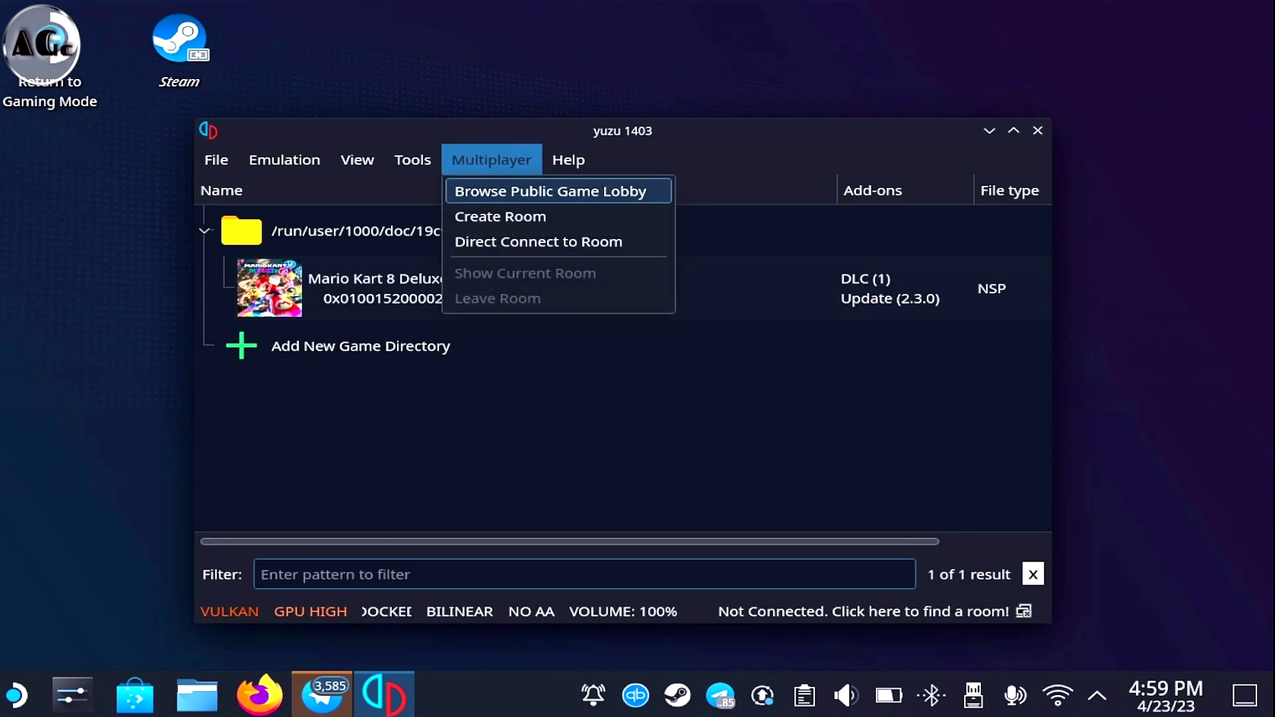
key(Return)
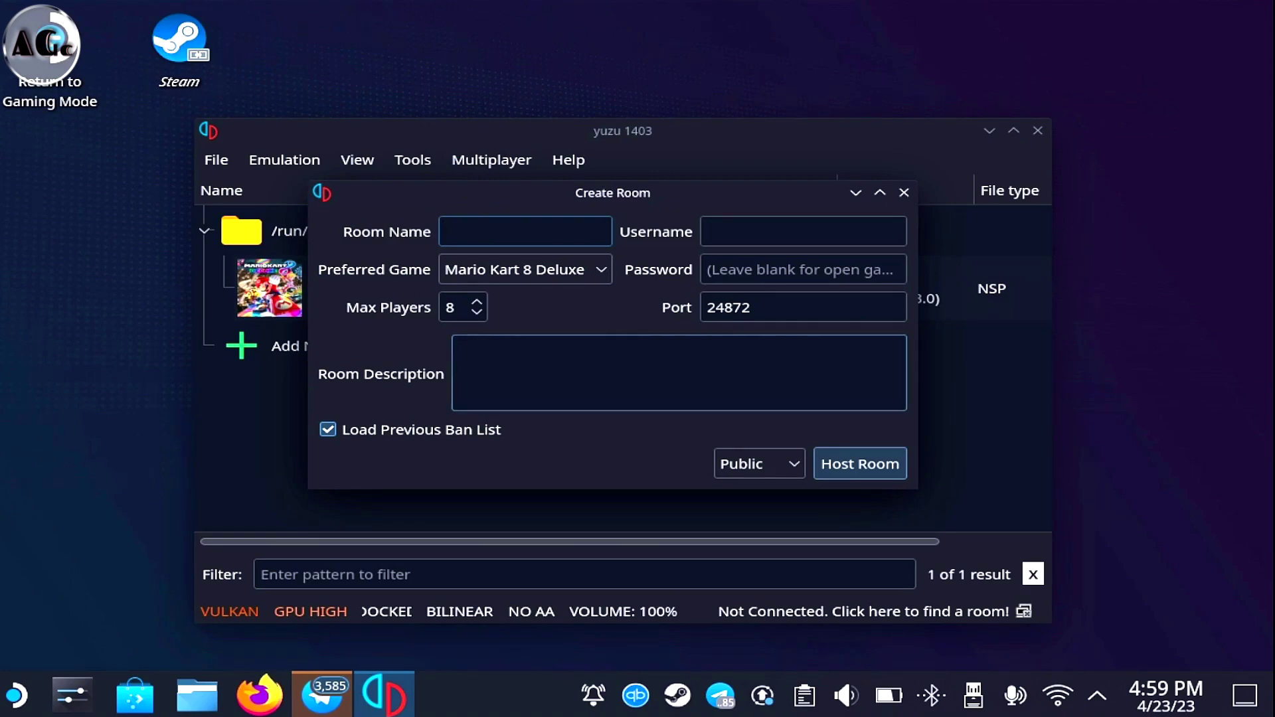
click(904, 192)
Bring up the Emulation menu options over the game list
click(491, 159)
mouse_move(358, 160)
key(Left)
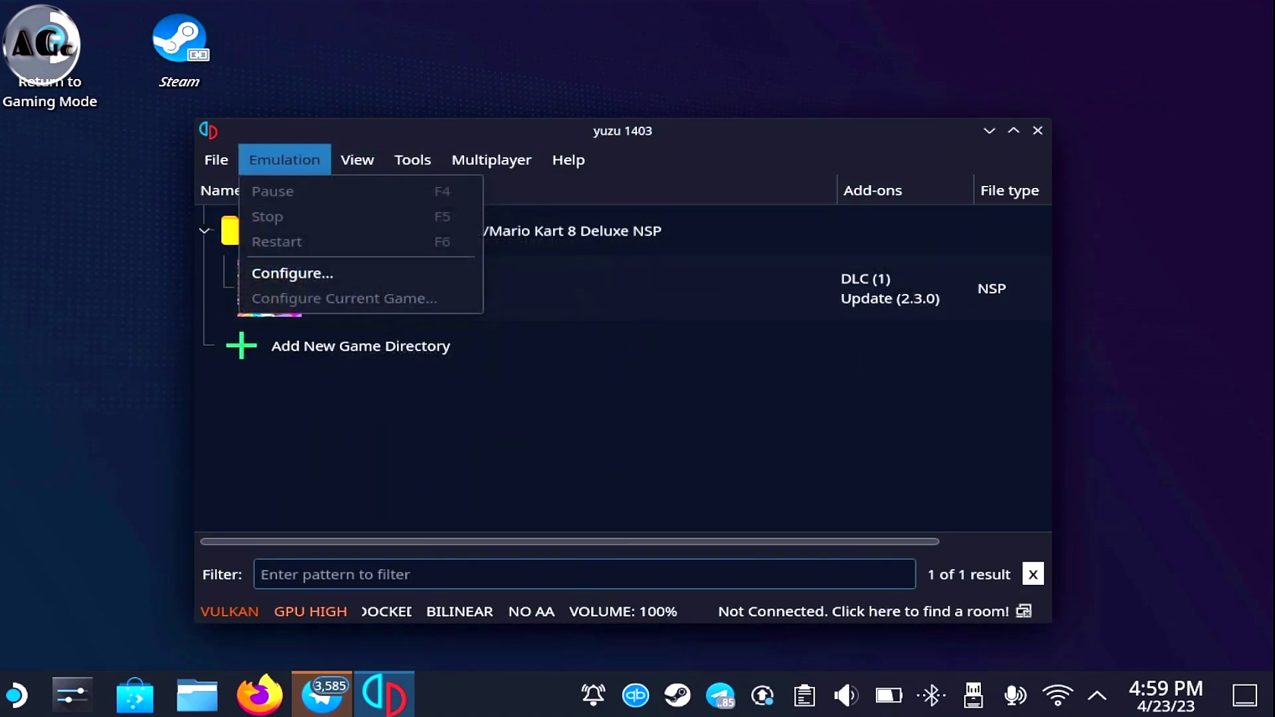
Browse the System configuration tabs, then close the configuration without changes
key(Down)
key(Return)
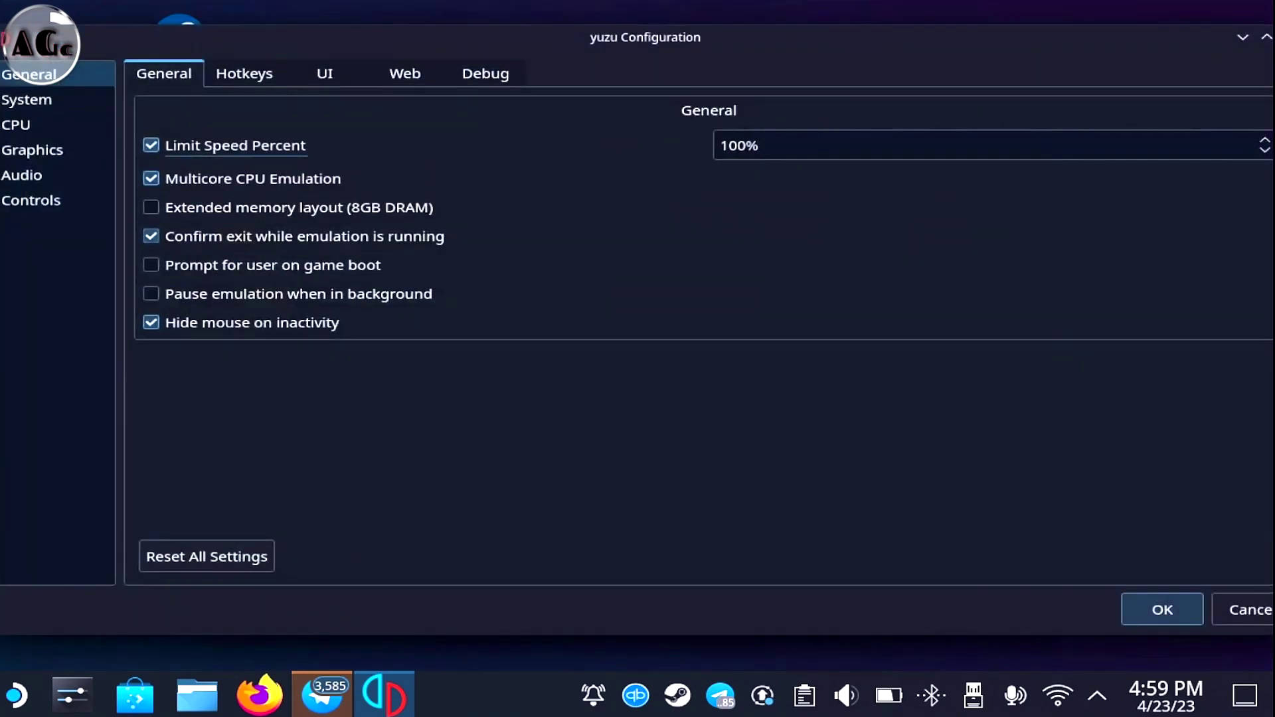
key(End)
key(Up)
key(Up)
key(Up)
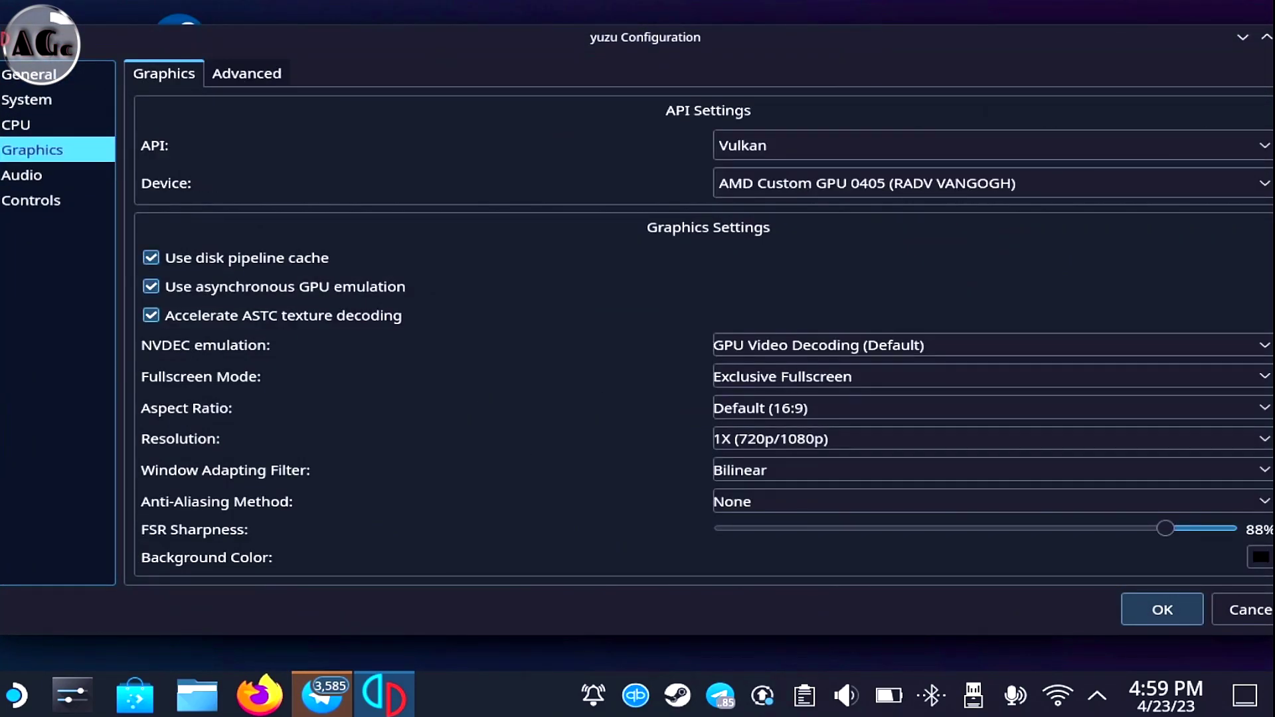
key(Up)
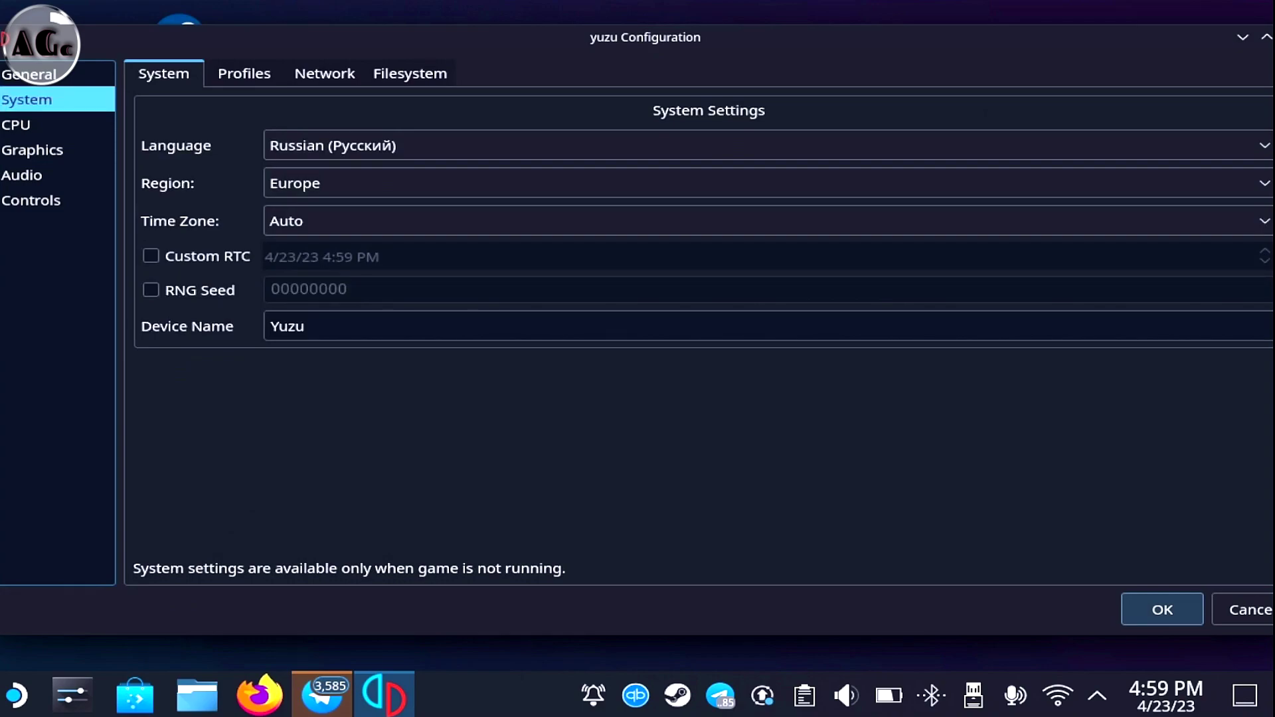
key(ctrl+Tab)
key(ctrl+Tab)
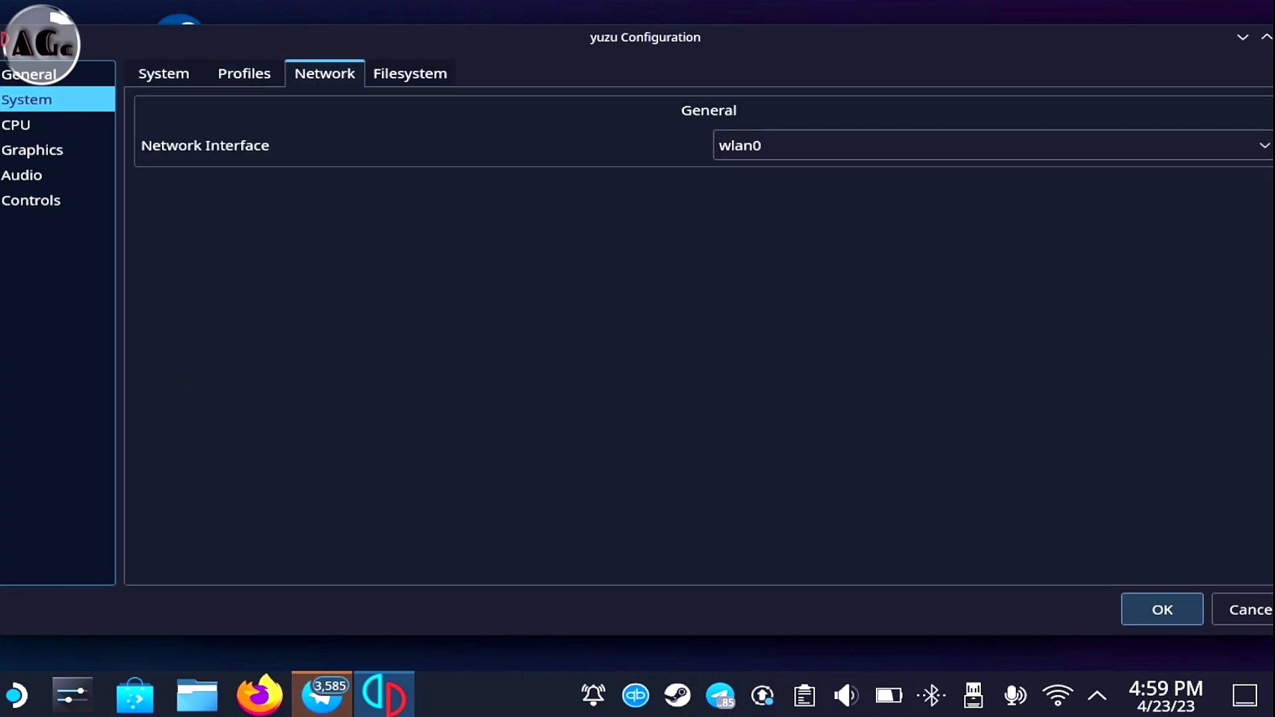
key(ctrl+Tab)
key(ctrl+shift+Tab)
key(ctrl+shift+Tab)
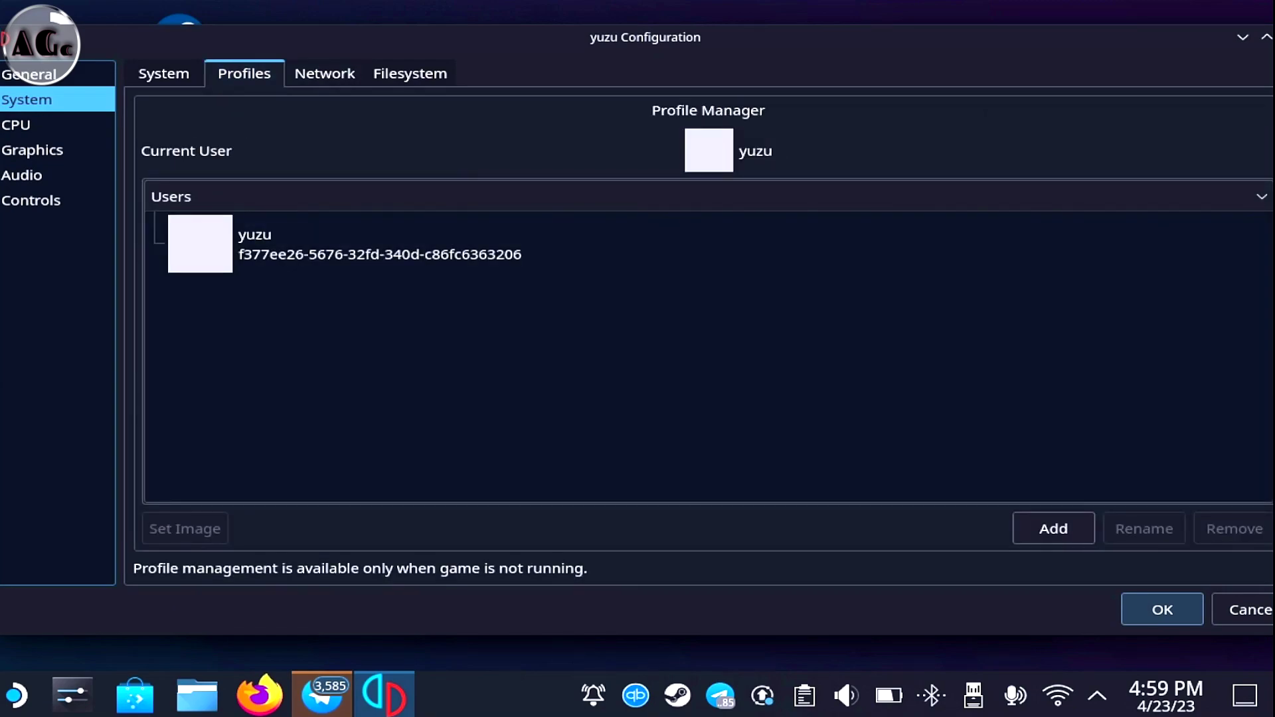
key(Tab)
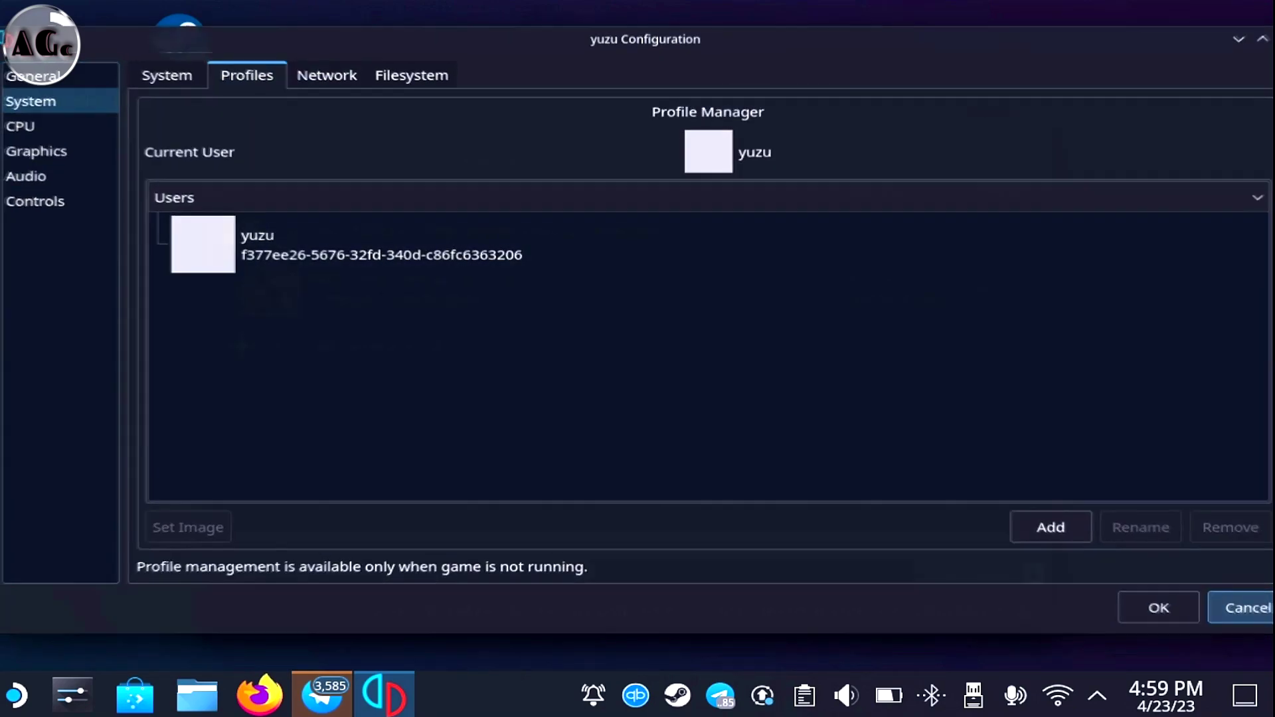
key(Return)
Rename the yuzu user profile to the chosen username and save the configuration
key(Down)
key(Return)
key(Down)
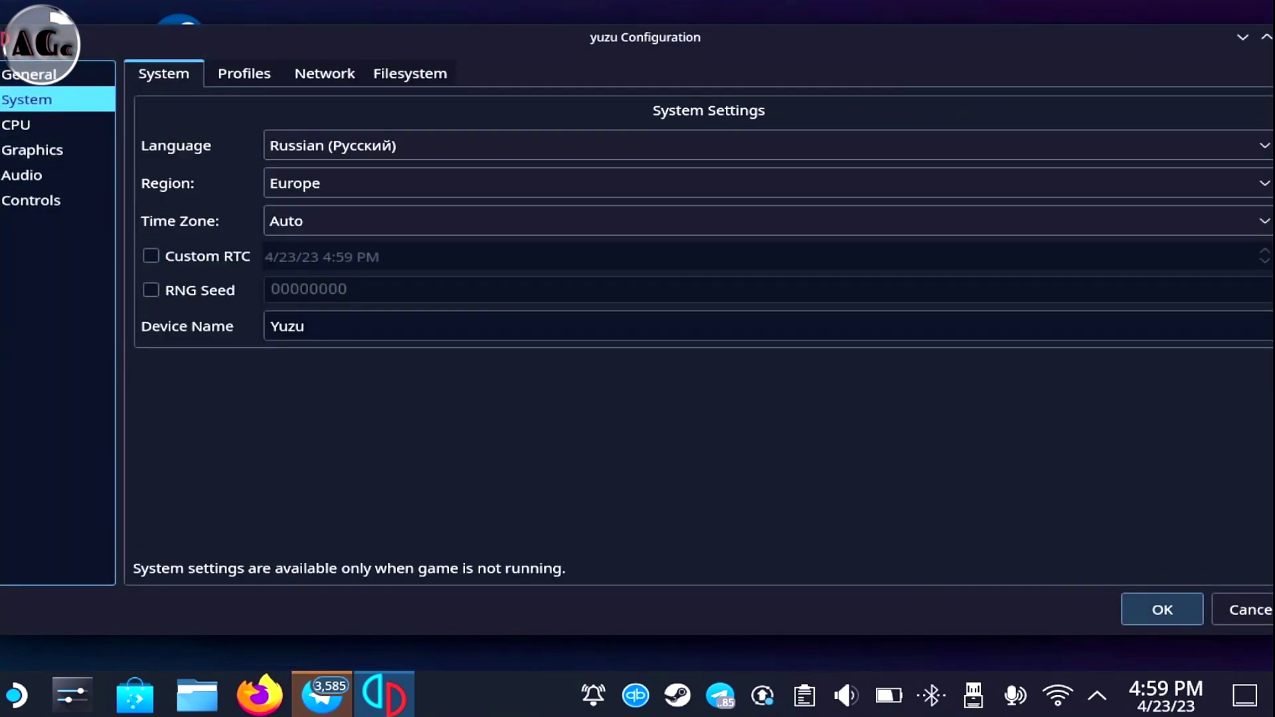
key(ctrl+Tab)
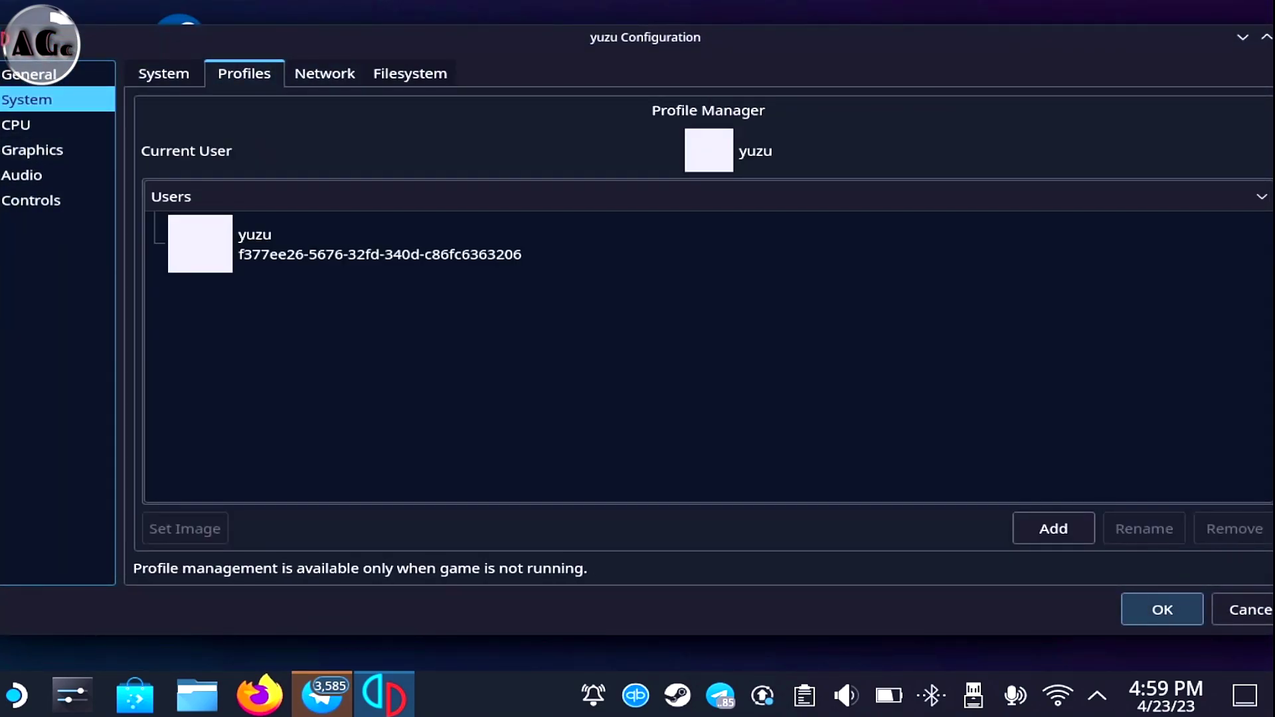
key(Tab)
key(Tab)
key(Return)
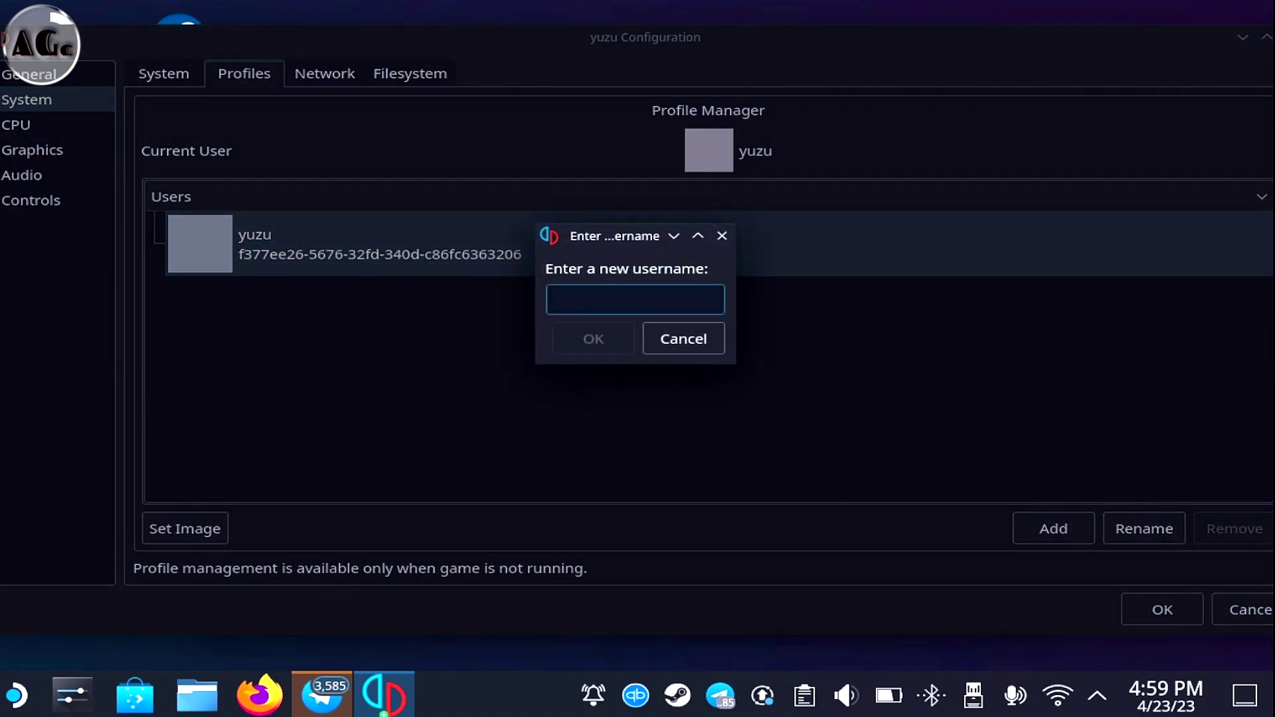
text(gamekon11)
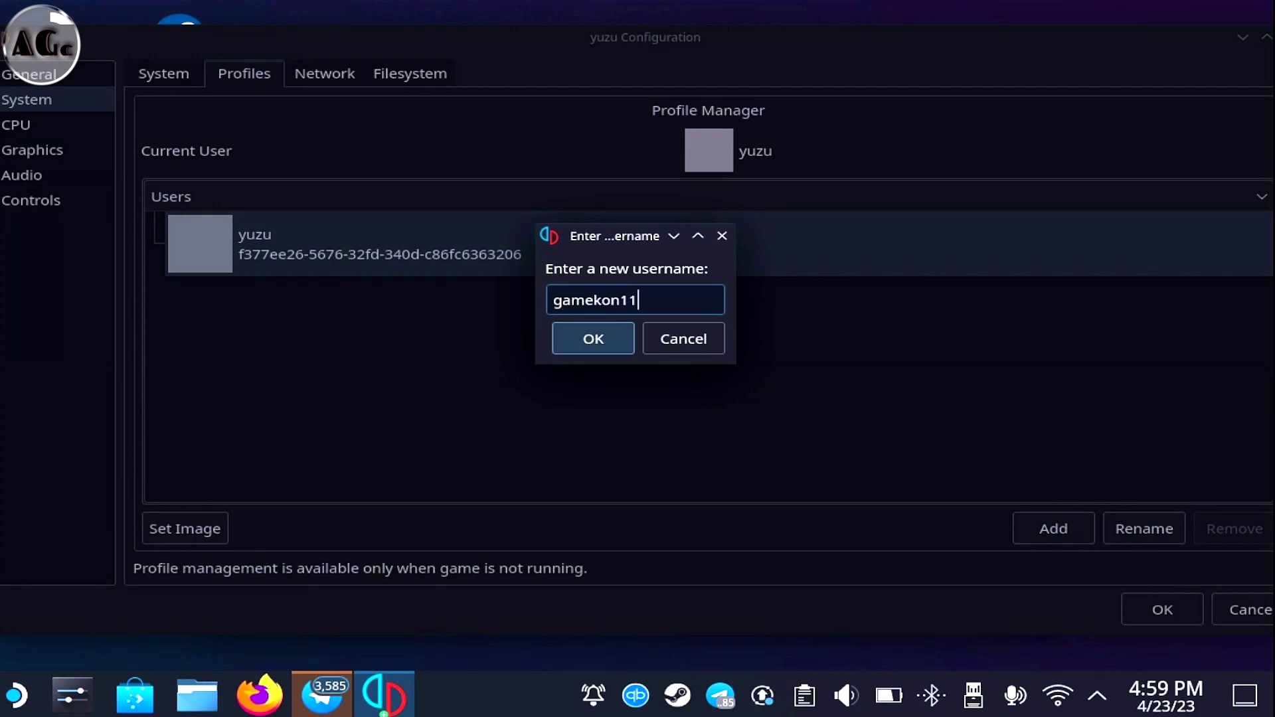
key(Return)
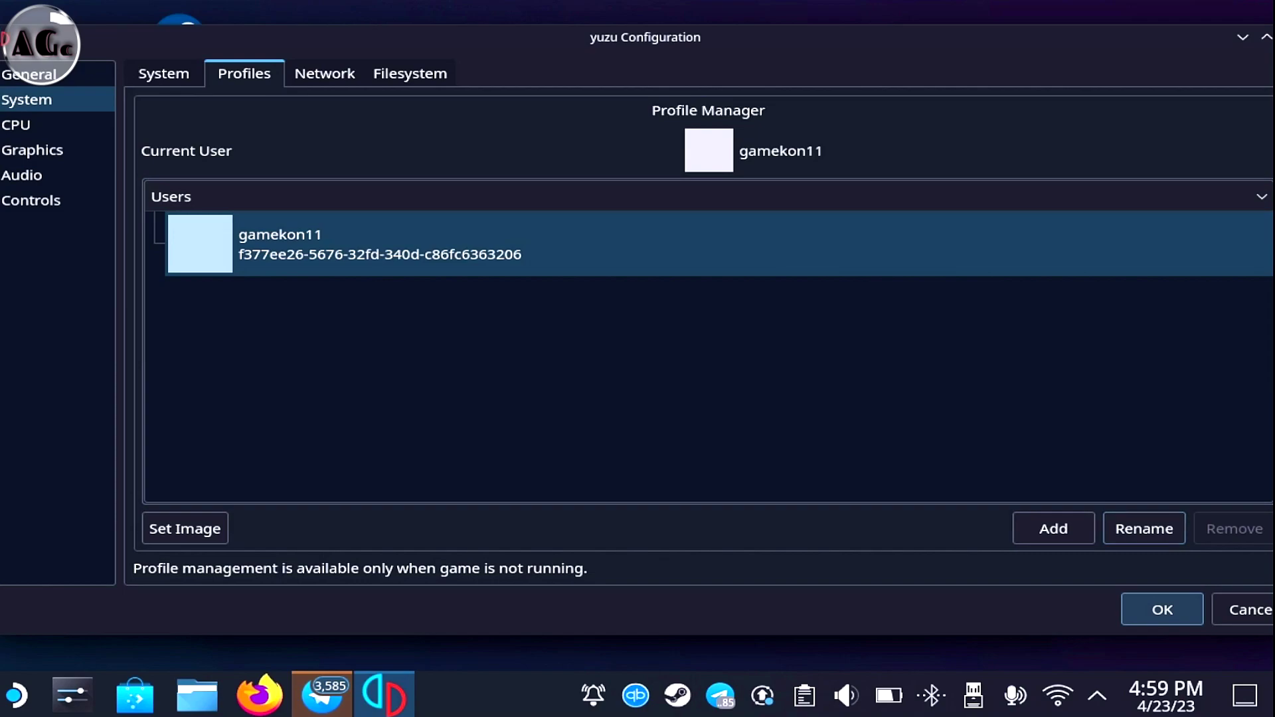
click(1162, 609)
Reopen the configuration to check the renamed profile, then close it
key(alt+e)
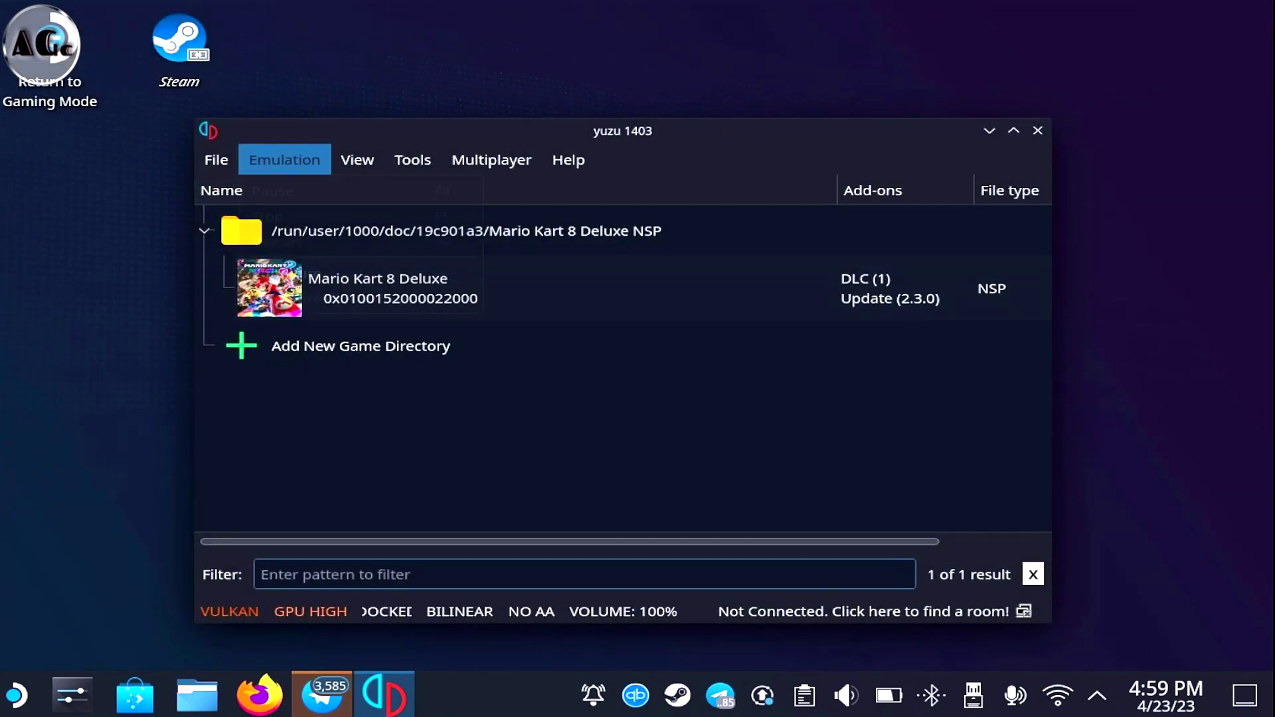
key(Escape)
key(ctrl+comma)
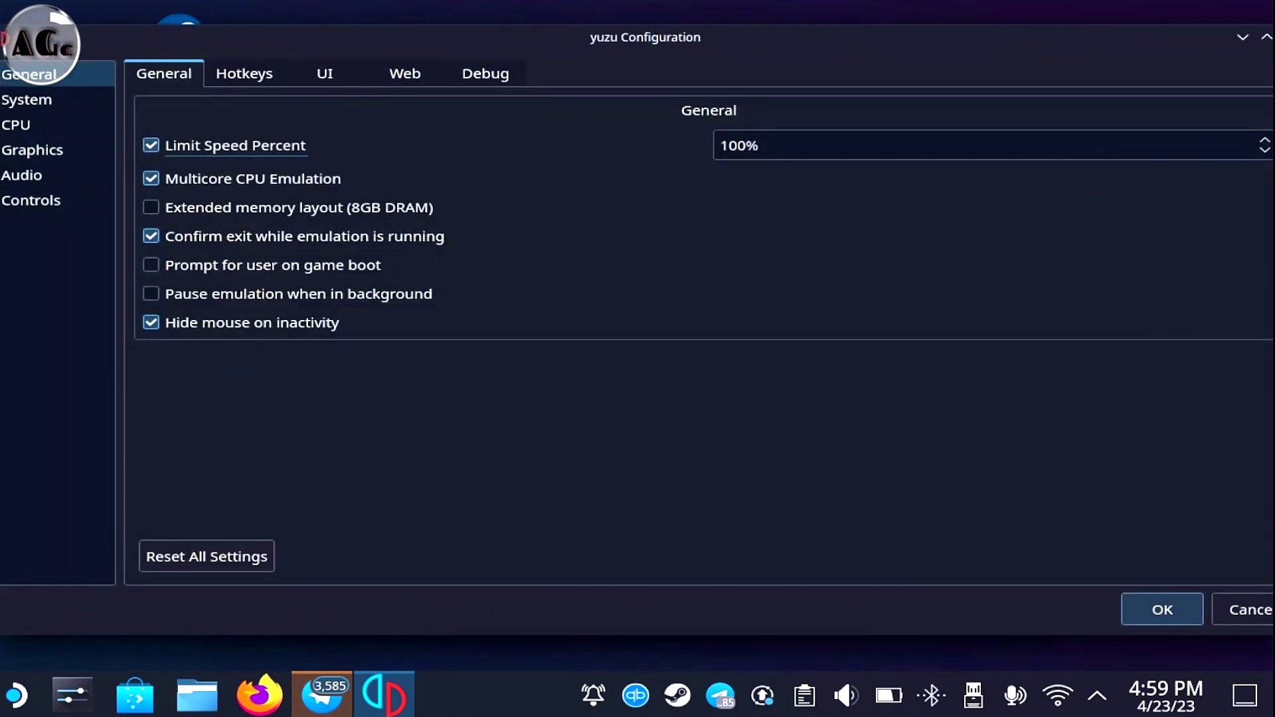
click(26, 100)
click(243, 73)
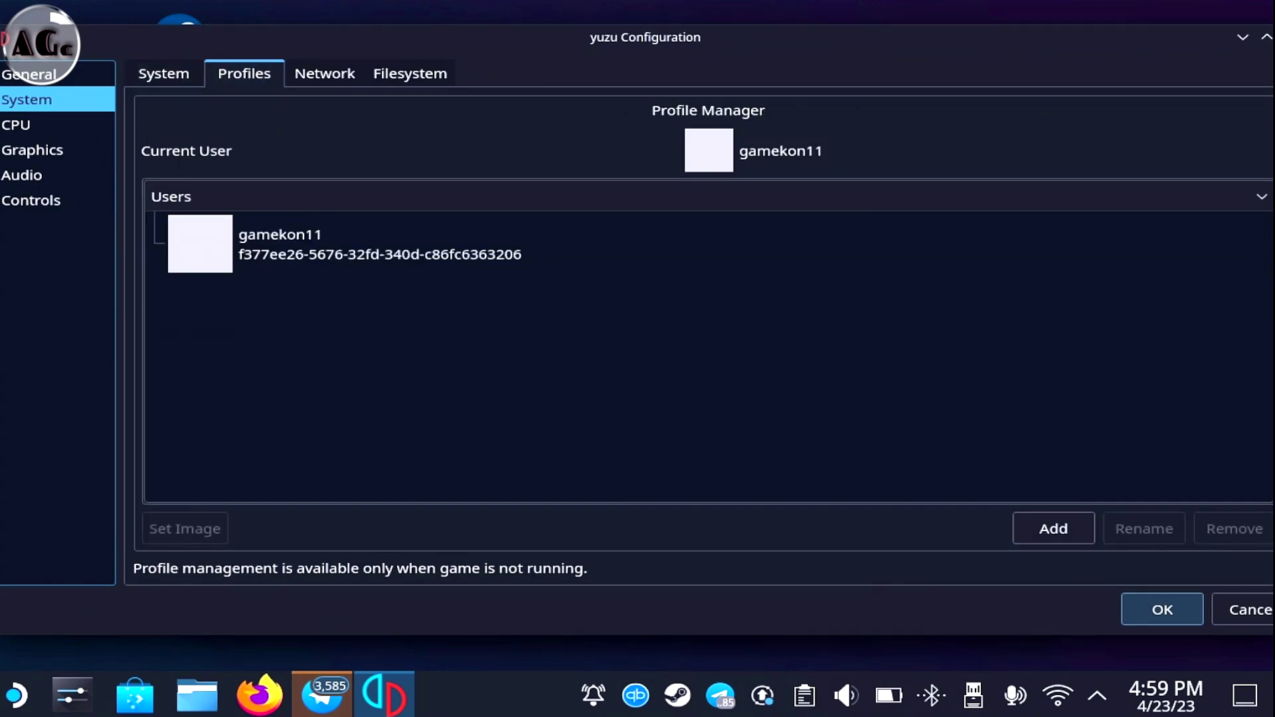
key(Escape)
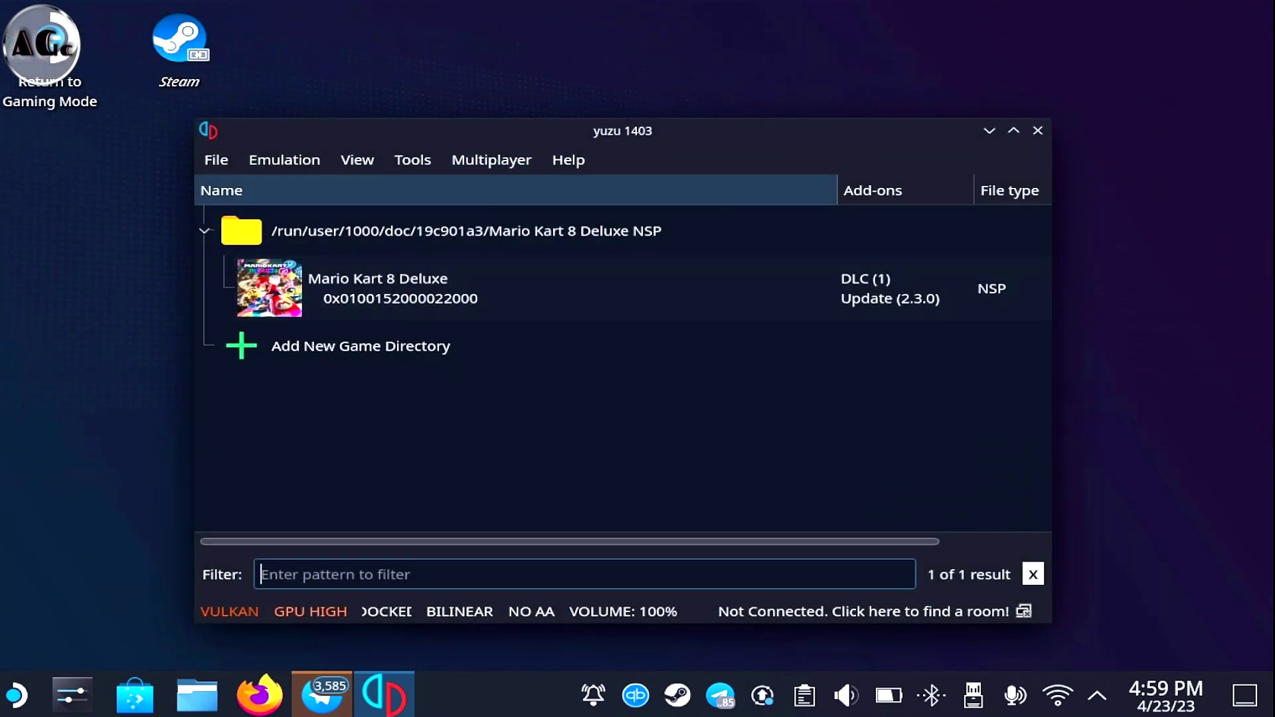
key(alt)
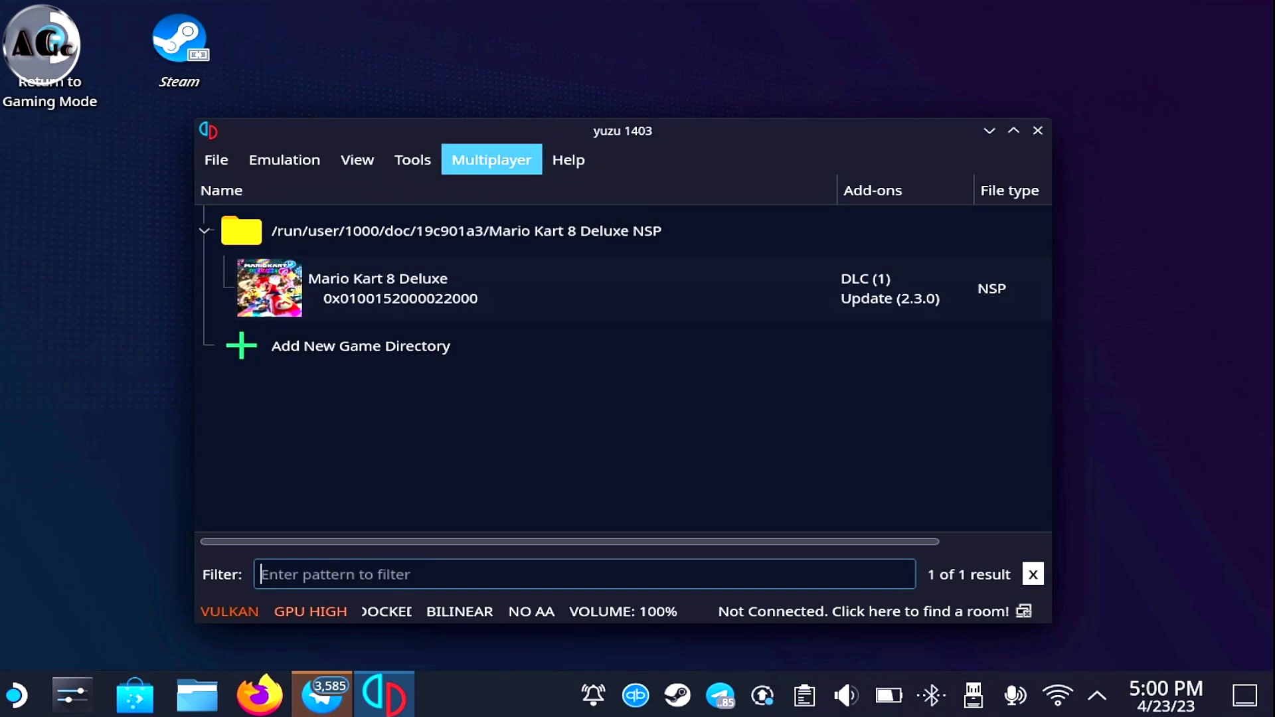
Create a room named 'gamekonn' with a username and password, and try hosting it publicly
key(Down)
key(Down)
key(Return)
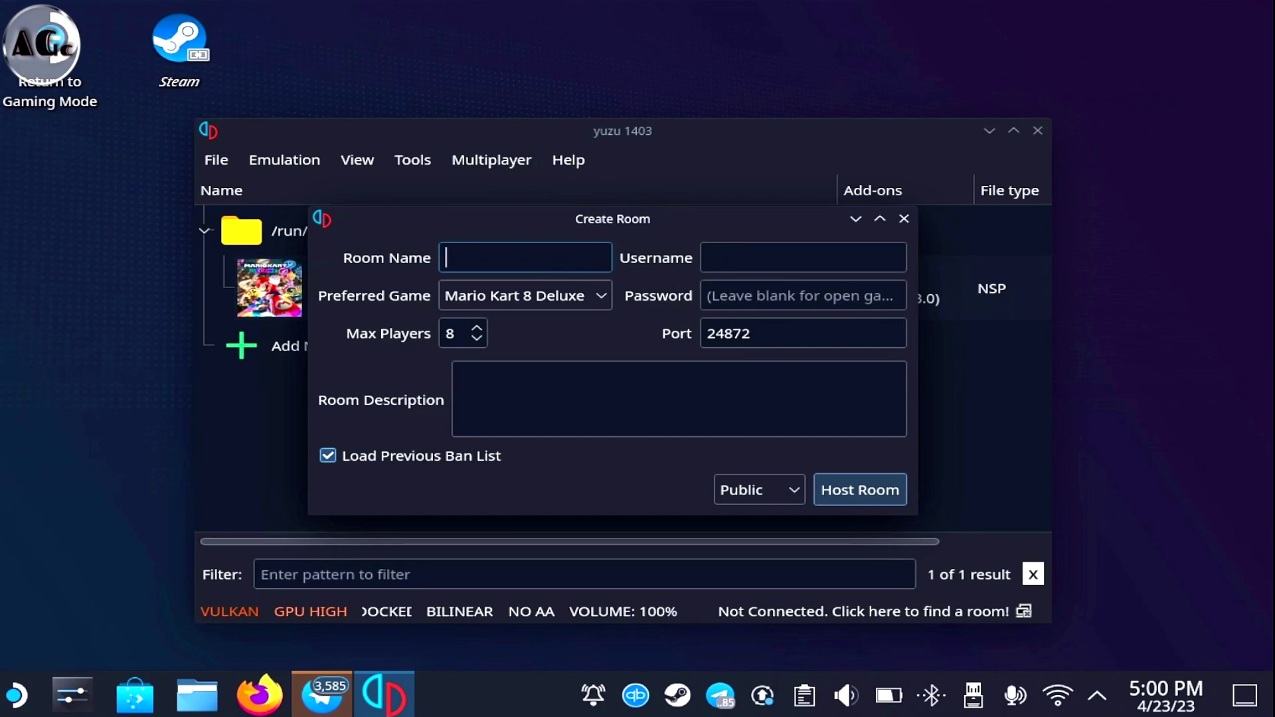
text(gamekonn)
click(803, 258)
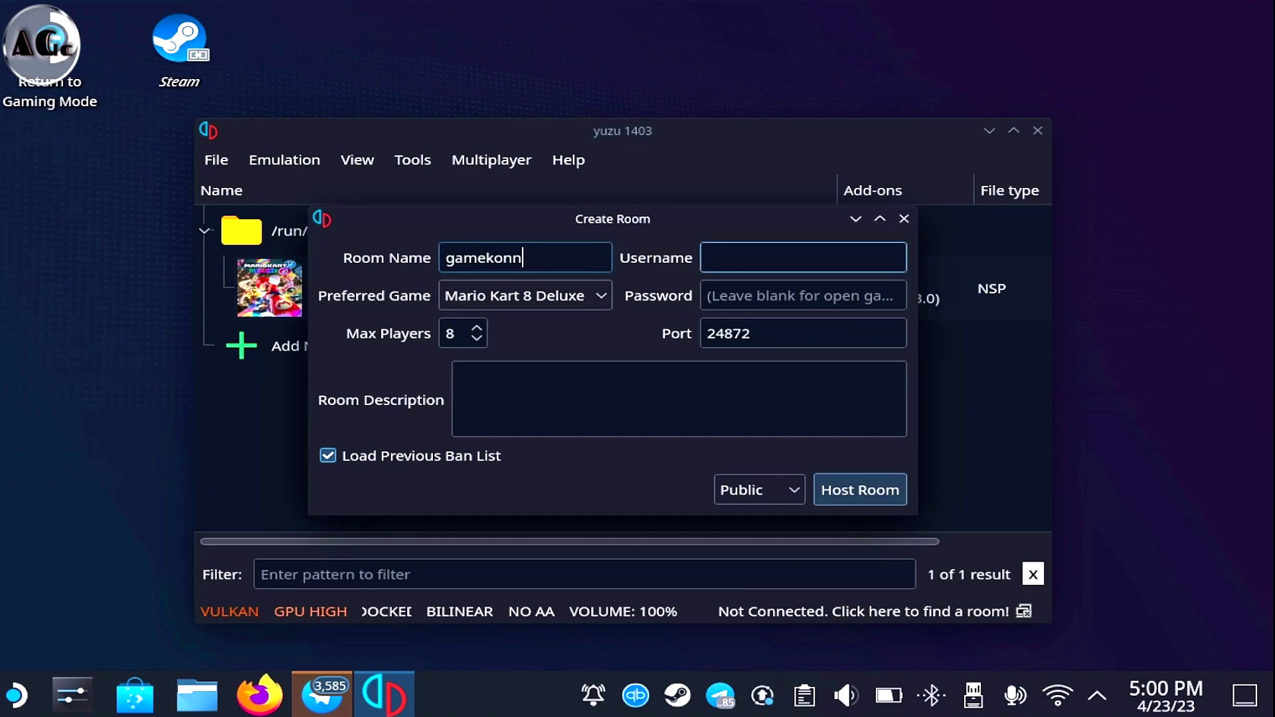
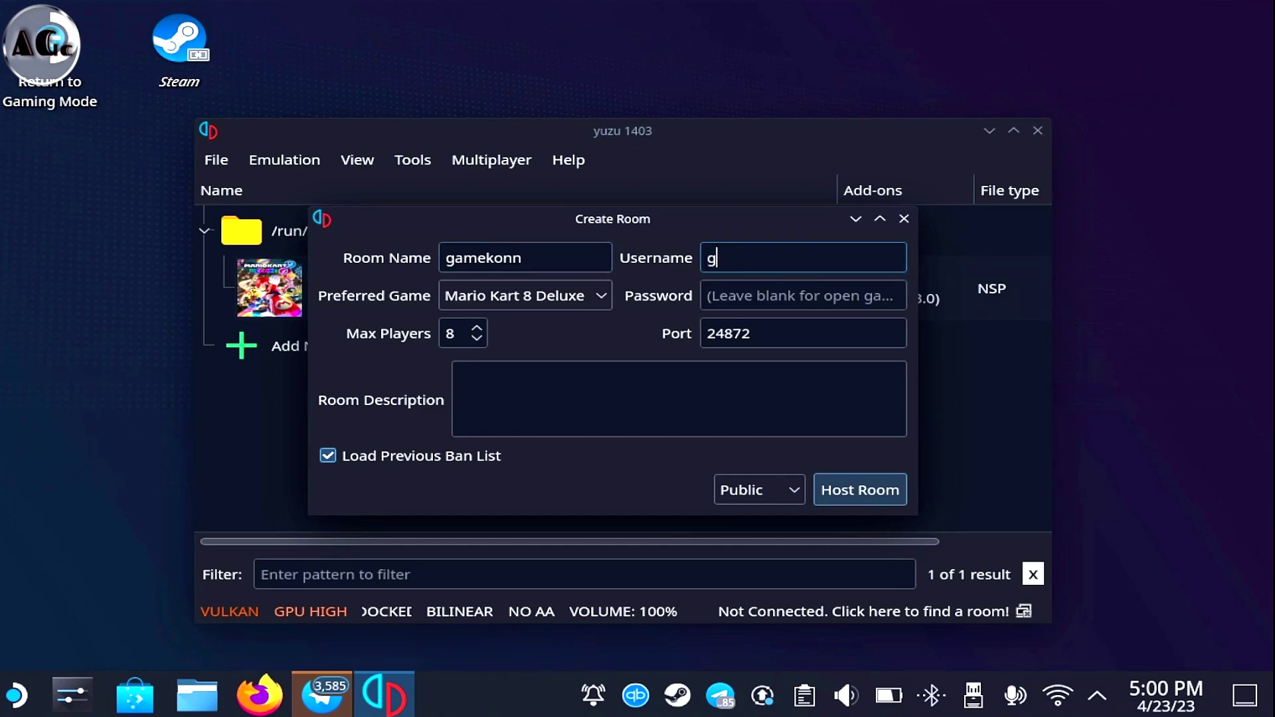
click(707, 295)
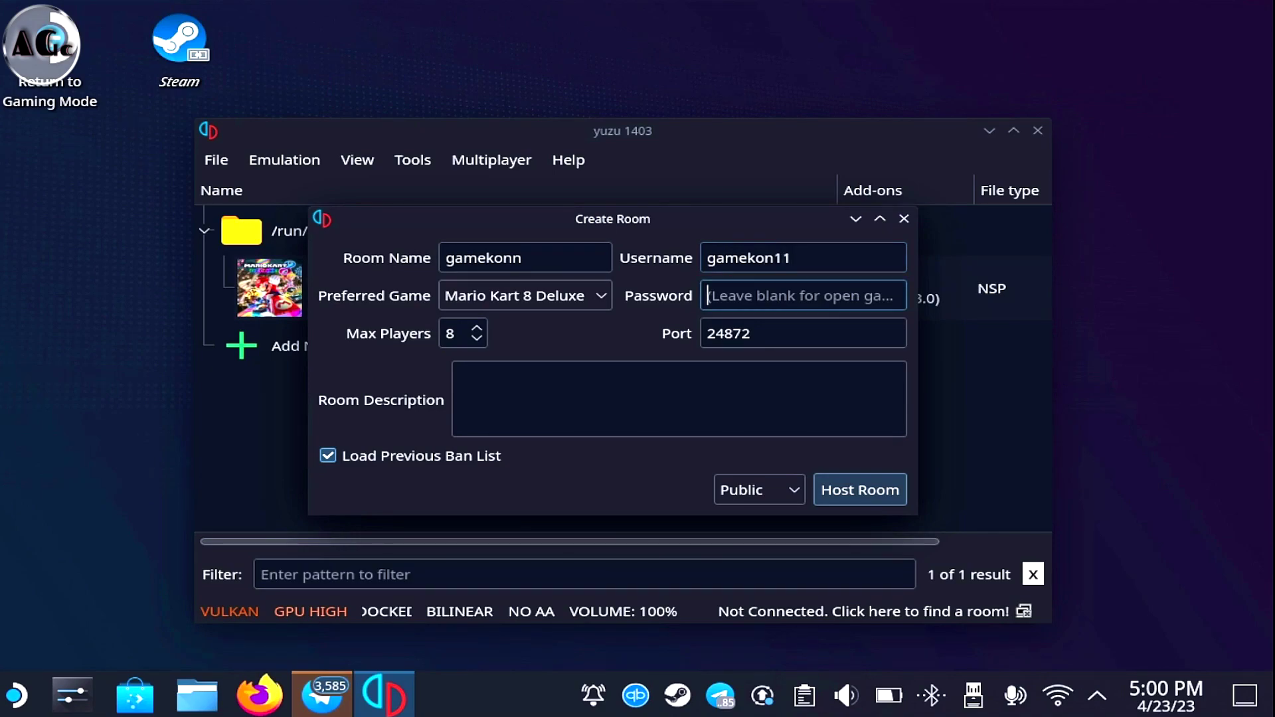
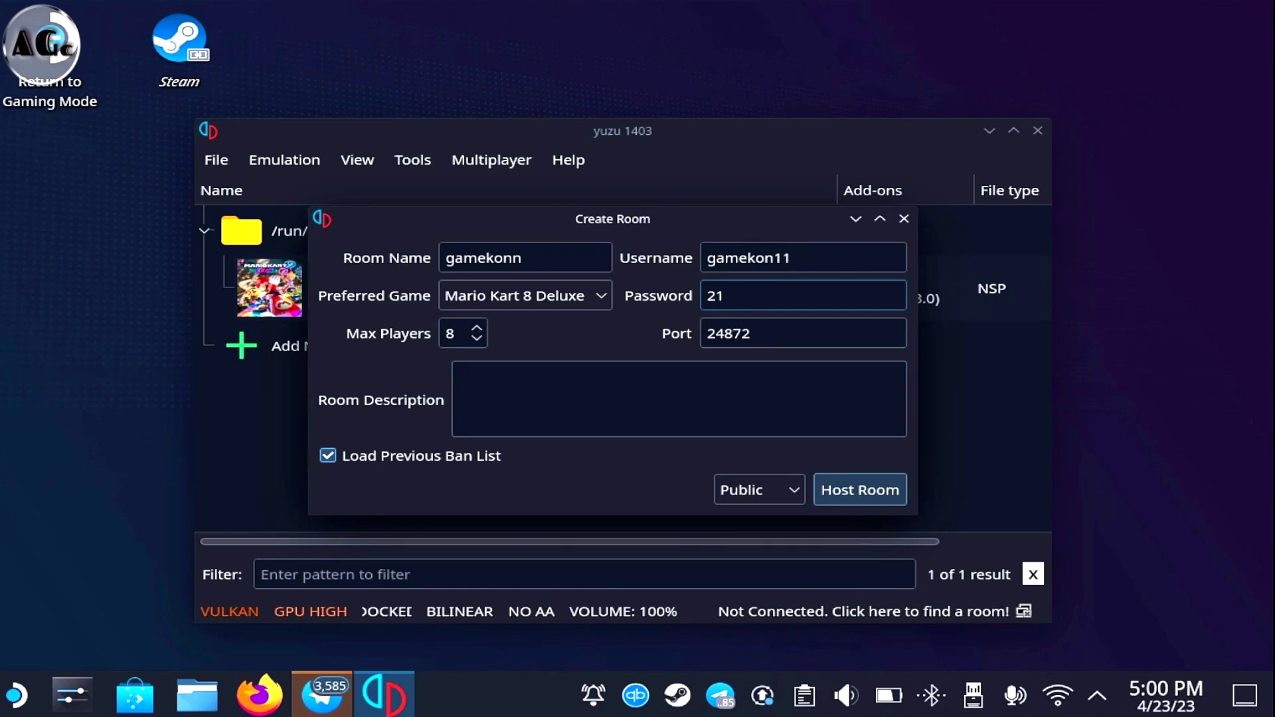
key(Return)
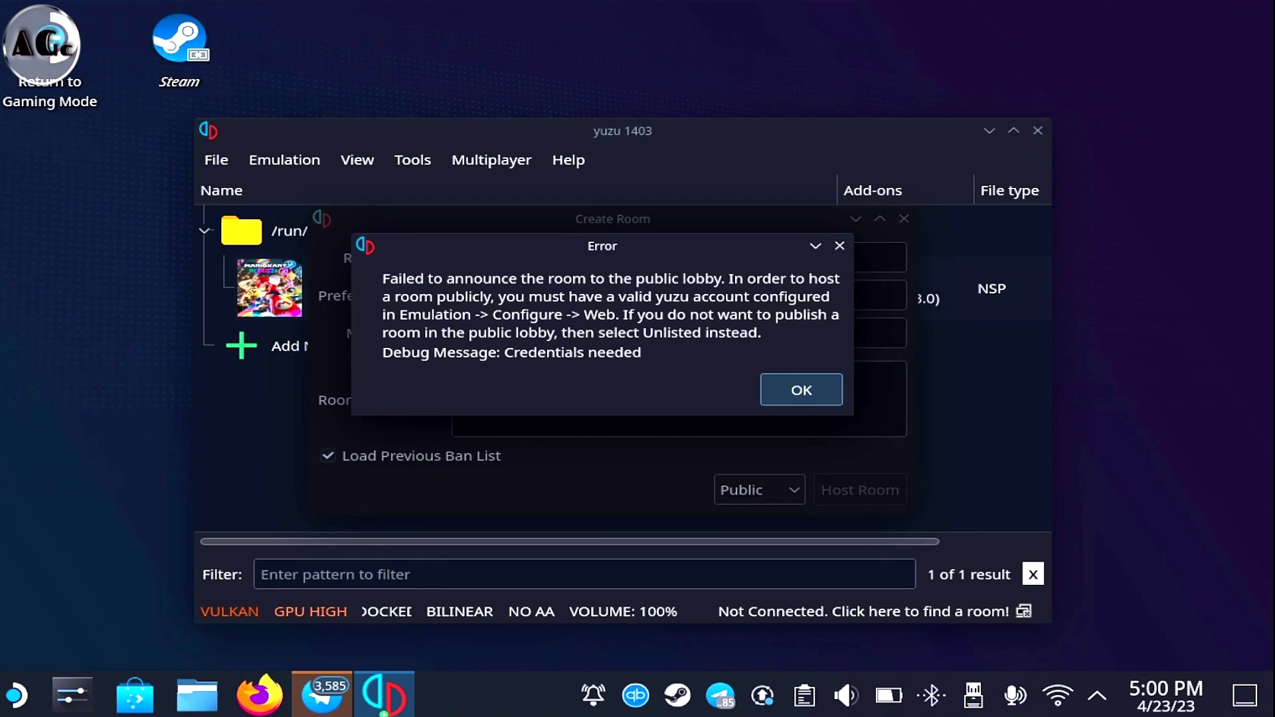
Dismiss the lobby error, close Create Room, and open the configuration's Web settings
click(801, 390)
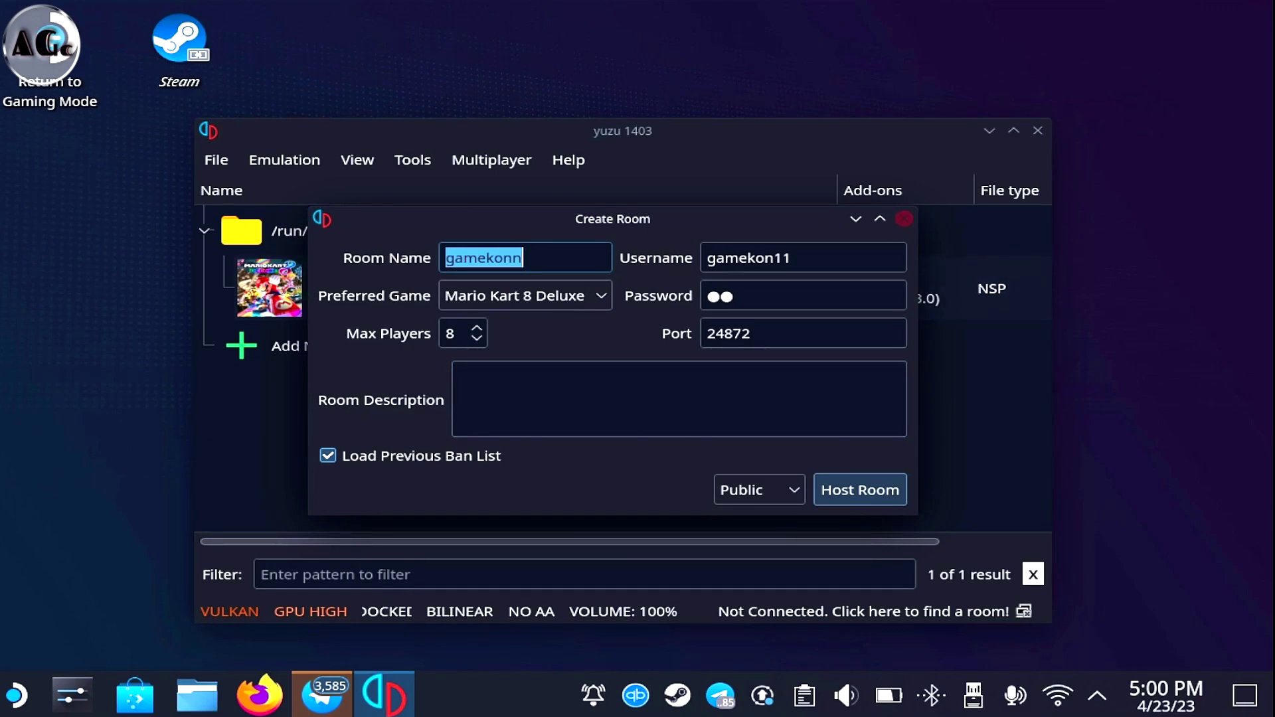
click(904, 219)
click(284, 160)
mouse_move(357, 160)
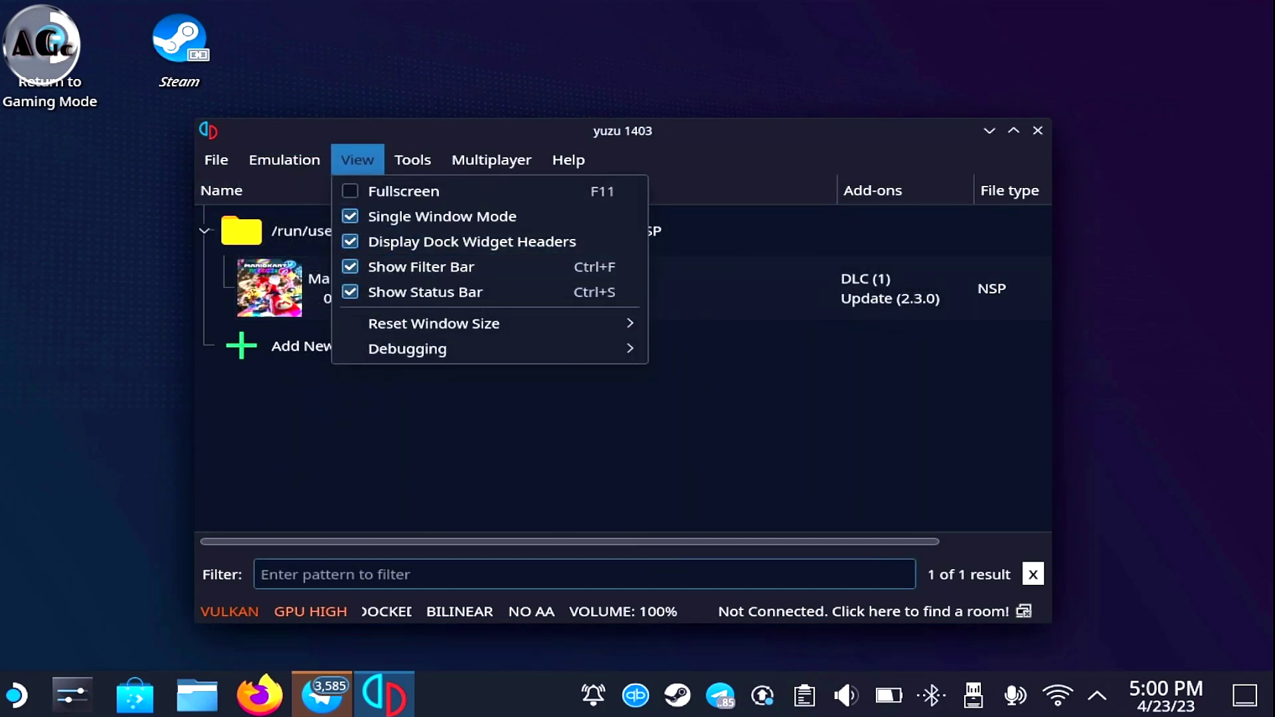
mouse_move(285, 160)
click(292, 272)
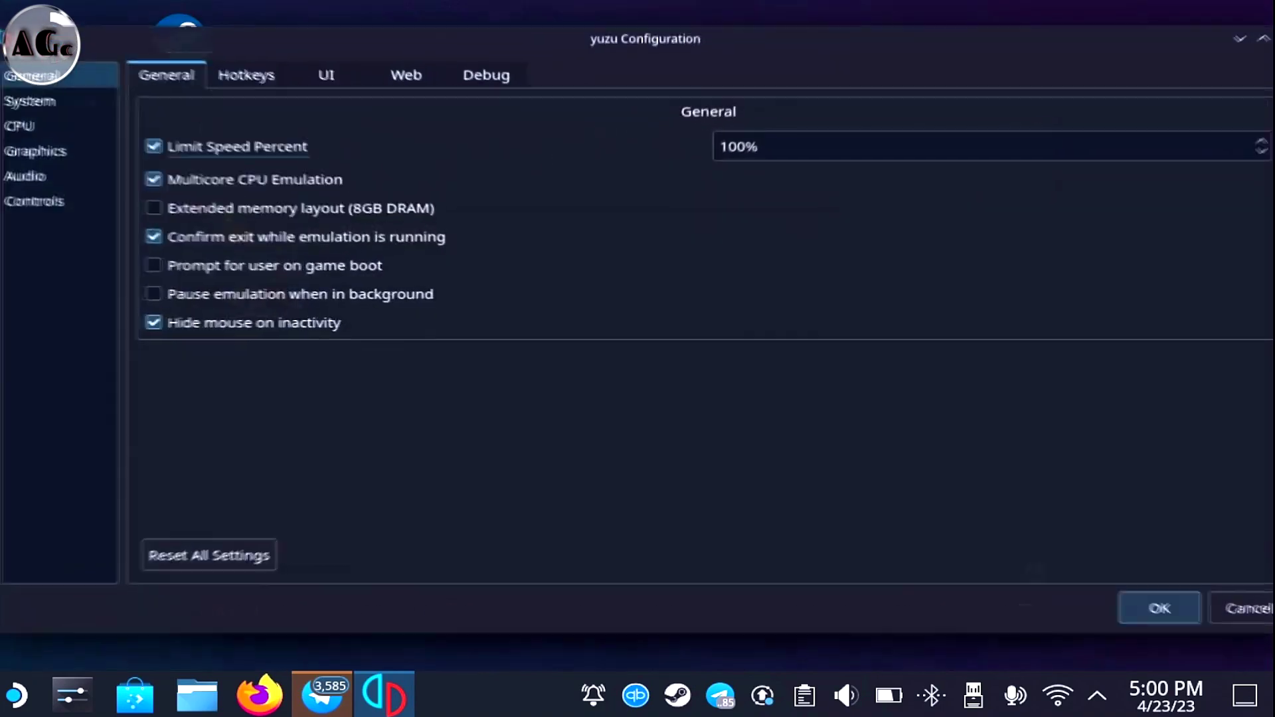
click(404, 73)
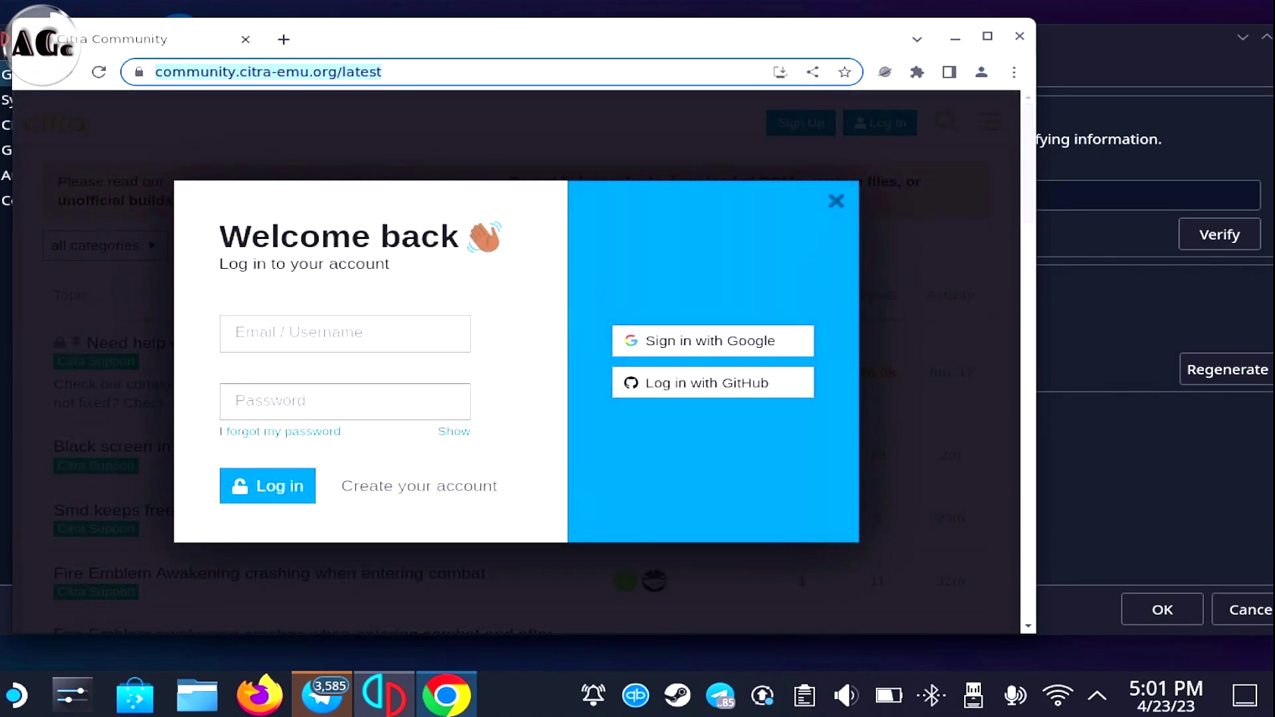
Copy the login token from the yuzu profile page in Chrome
click(345, 333)
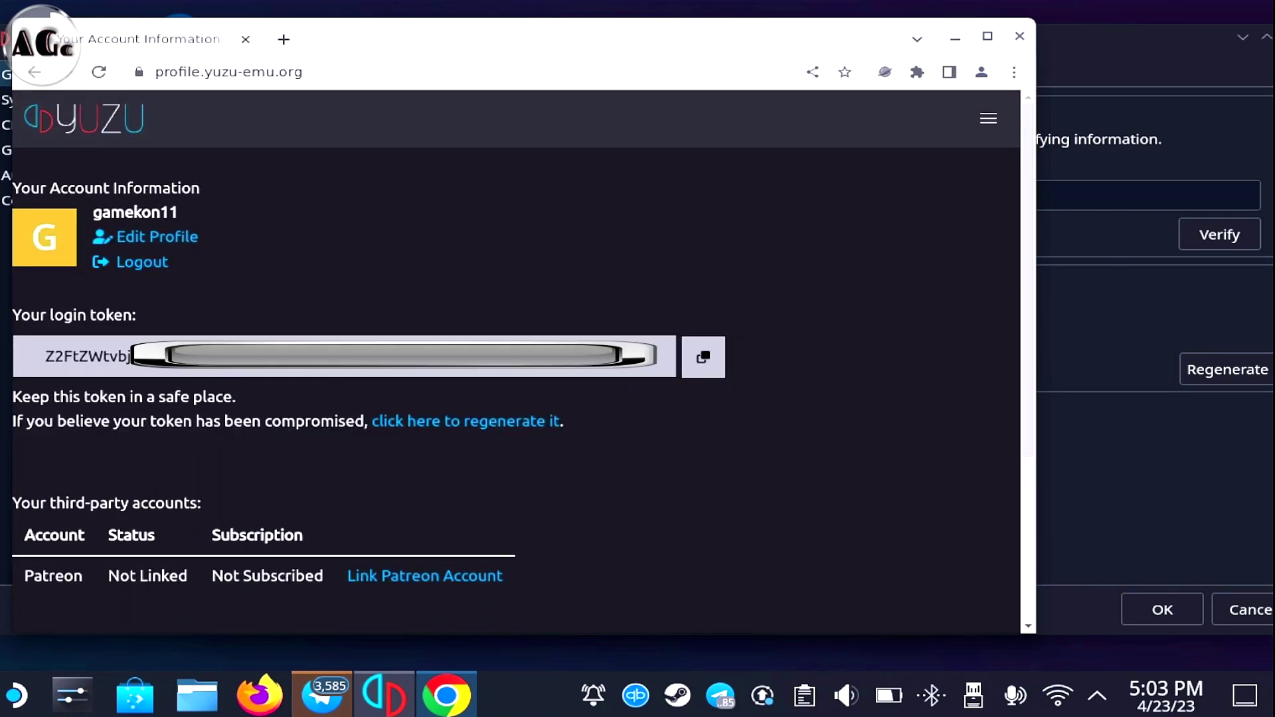
click(703, 357)
key(alt+Tab)
Paste the token into the Web token field, verify it, and save the configuration
click(301, 197)
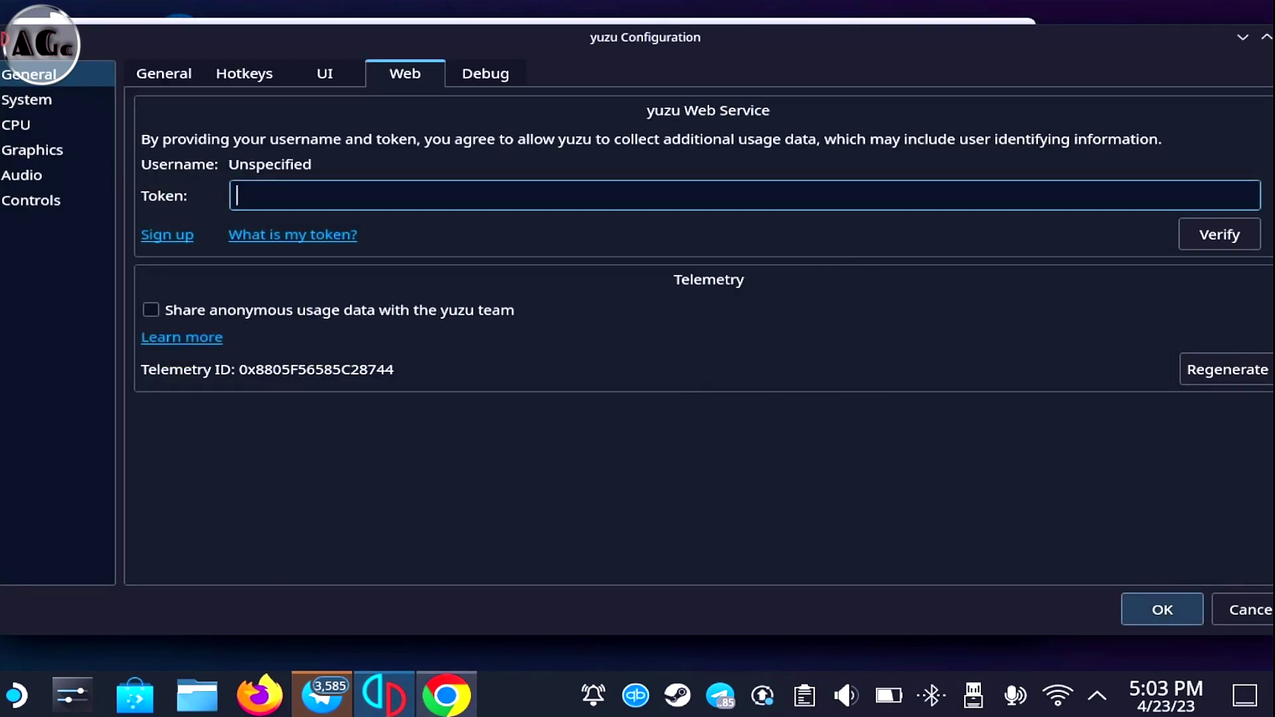
right_click(301, 197)
click(332, 318)
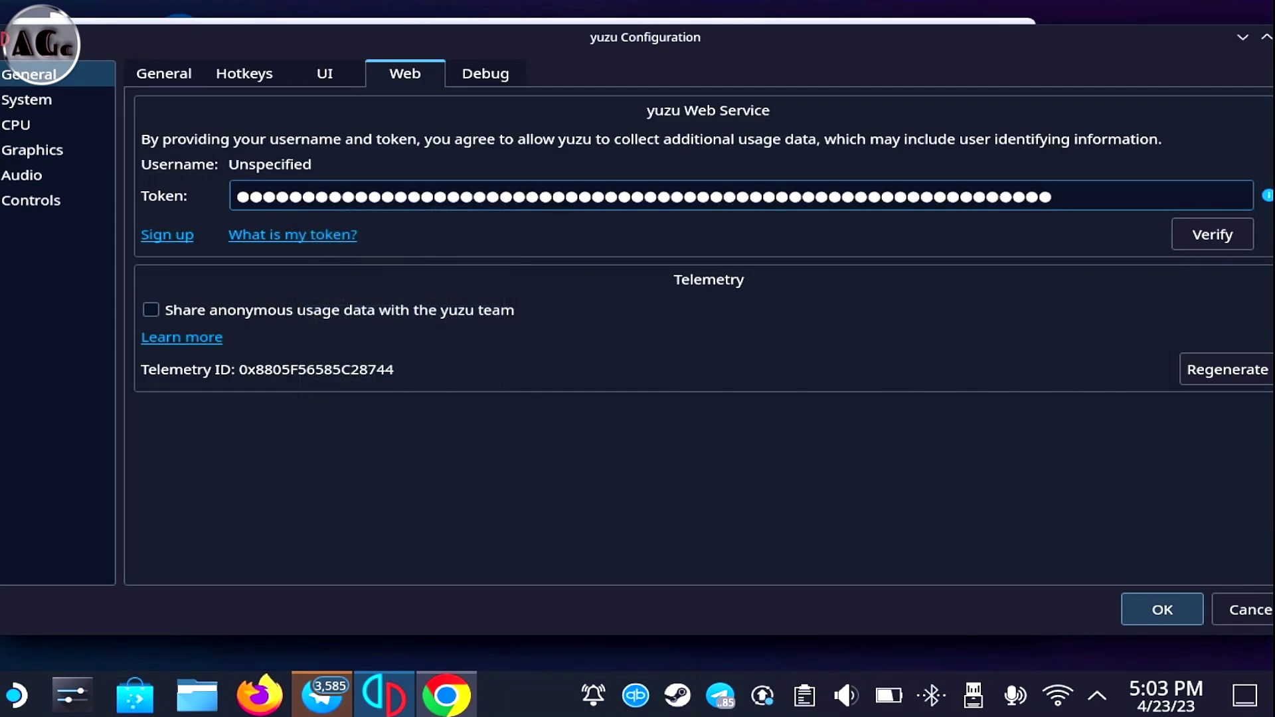
click(1211, 235)
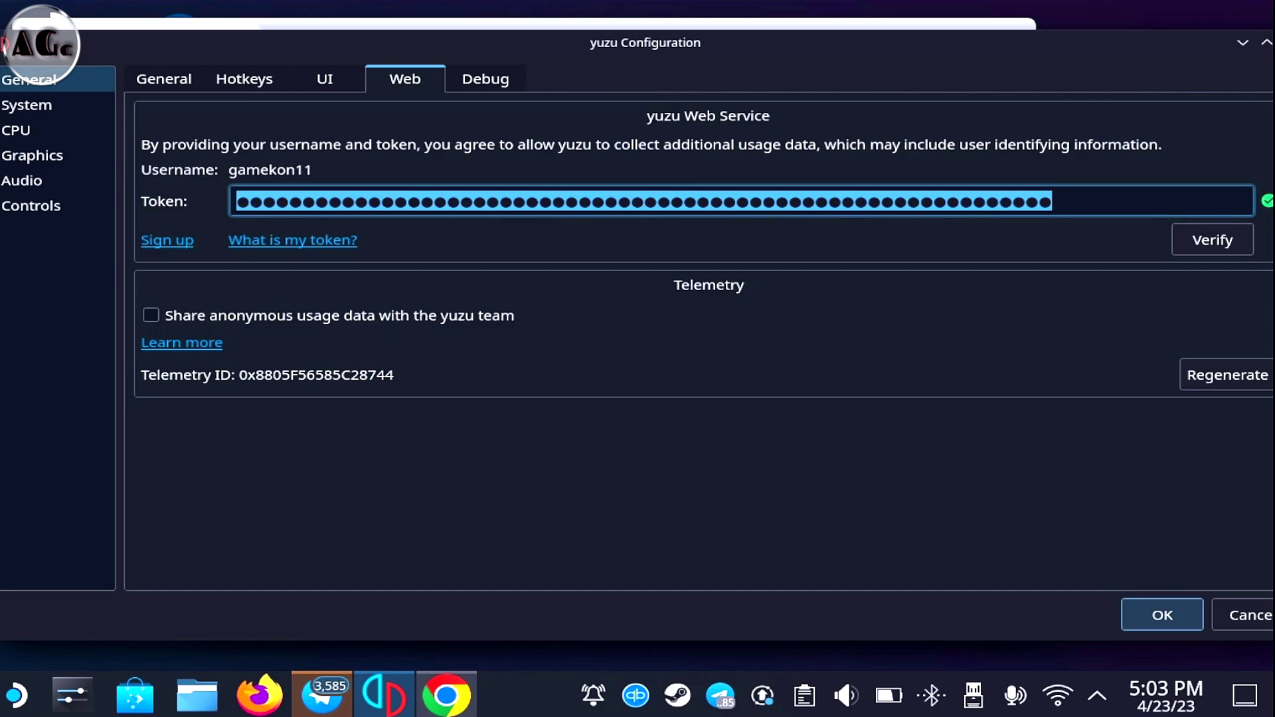
key(Return)
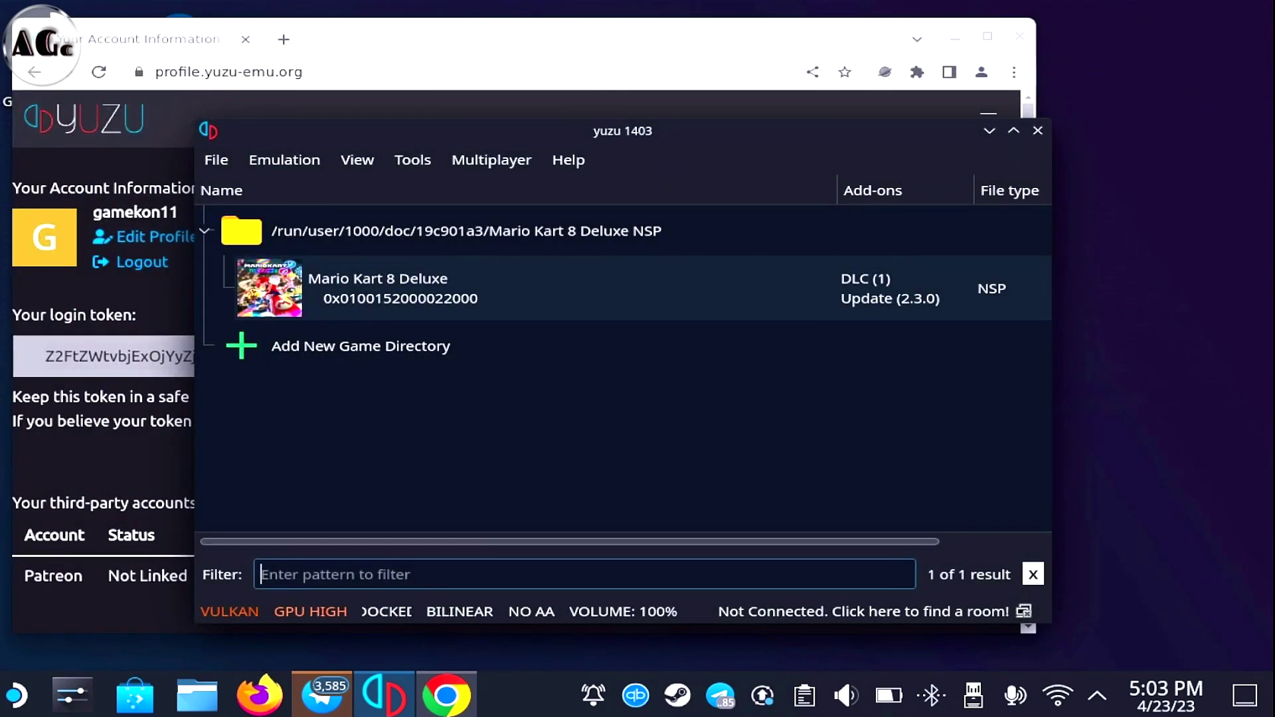
Close Chrome and host a public, password-protected 8-player Mario Kart 8 Deluxe room with default settings
click(1019, 36)
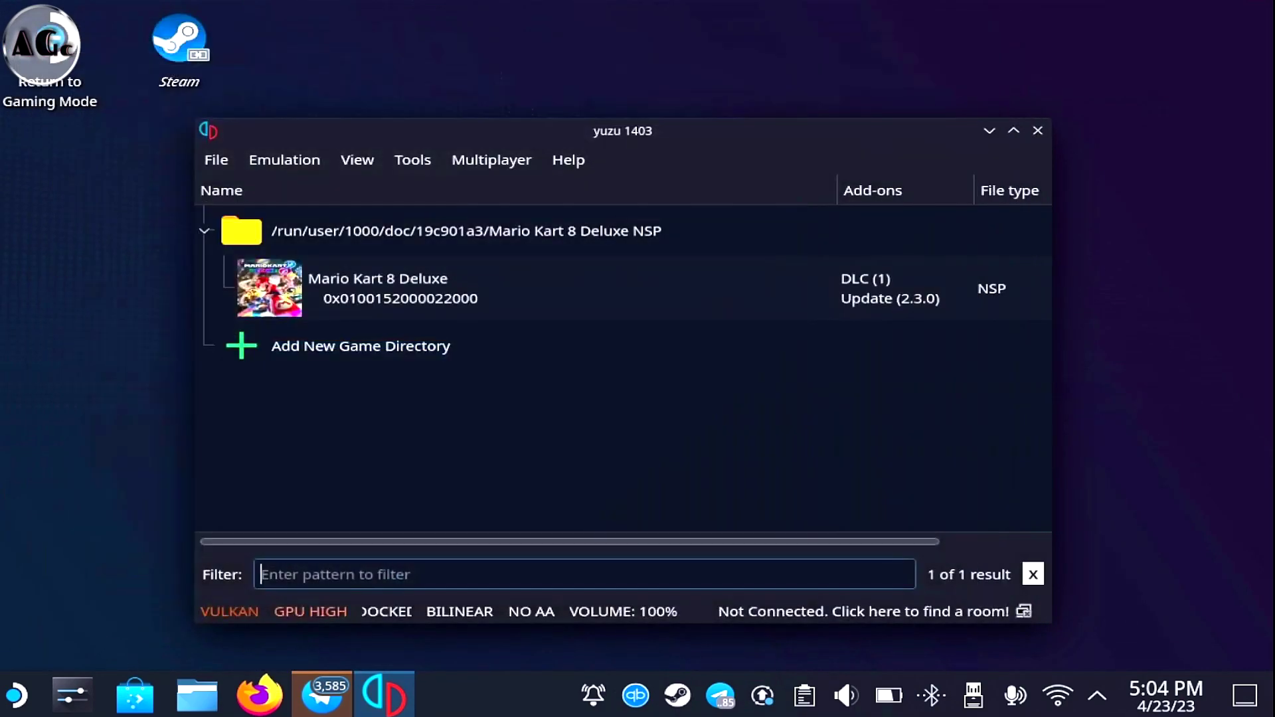
click(491, 160)
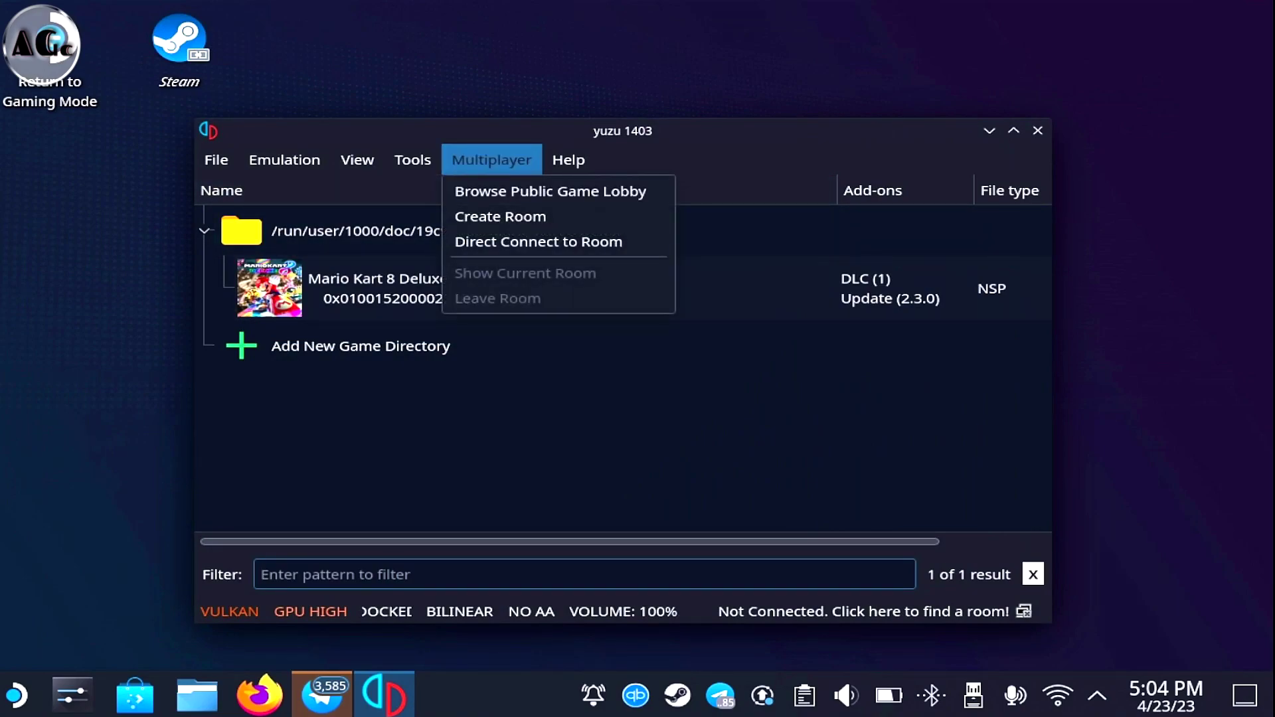
key(Down)
key(Return)
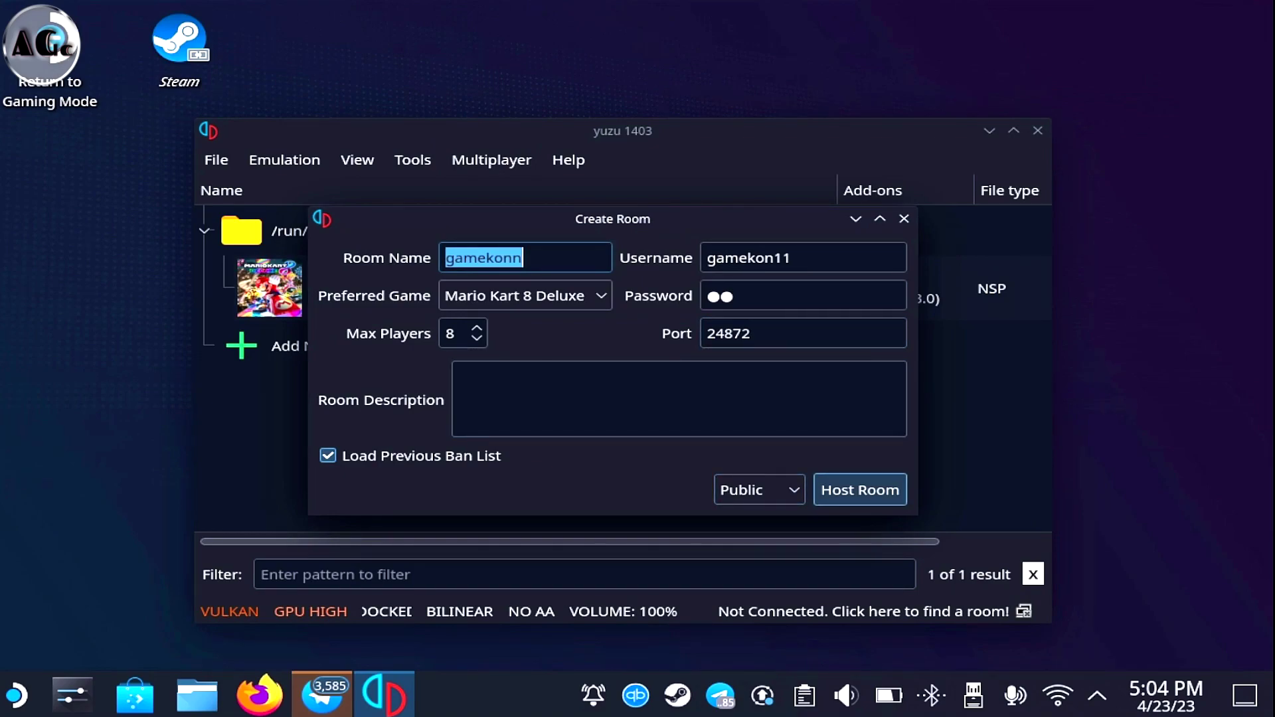
key(Tab)
key(Return)
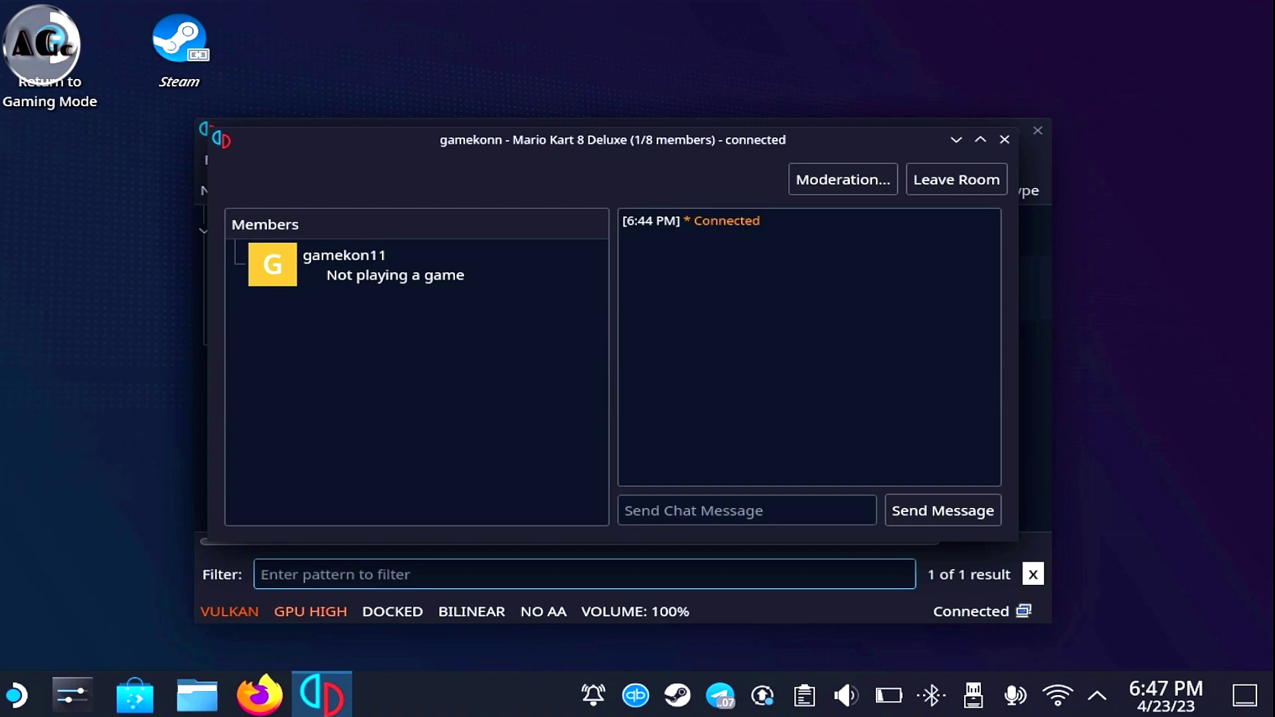
key(Tab)
key(Tab)
key(Tab)
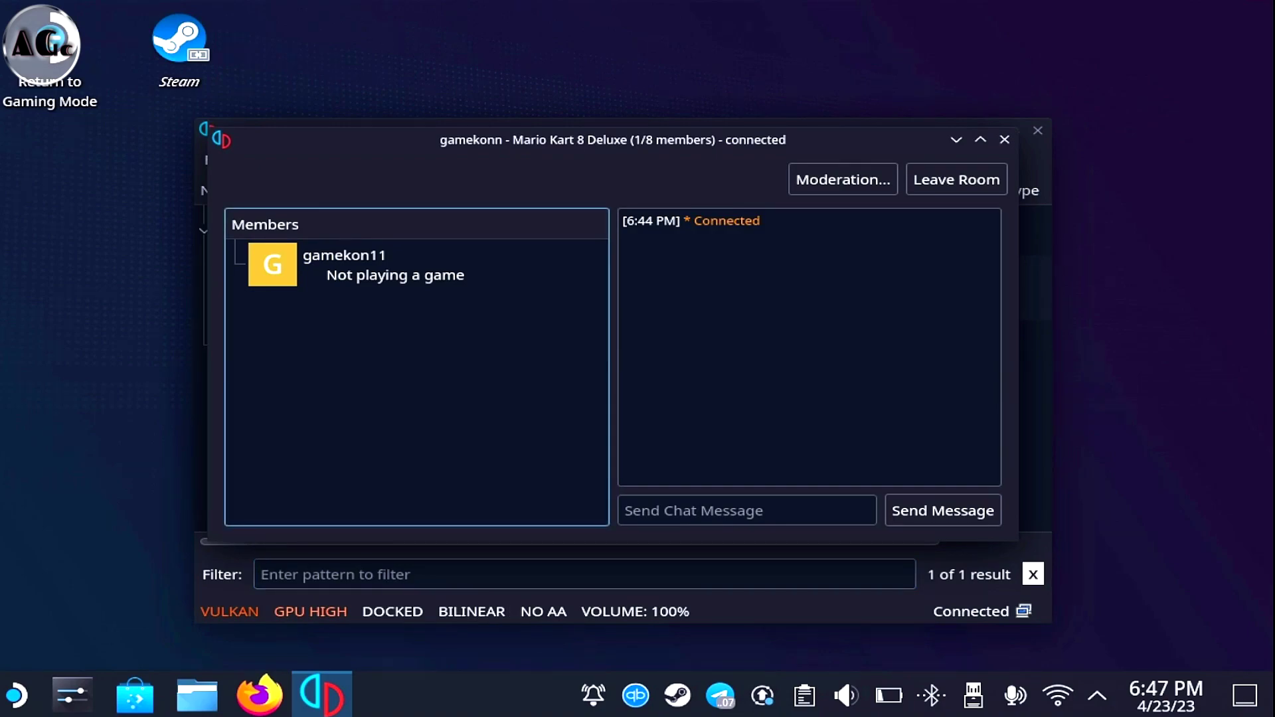
drag(612, 139, 662, 141)
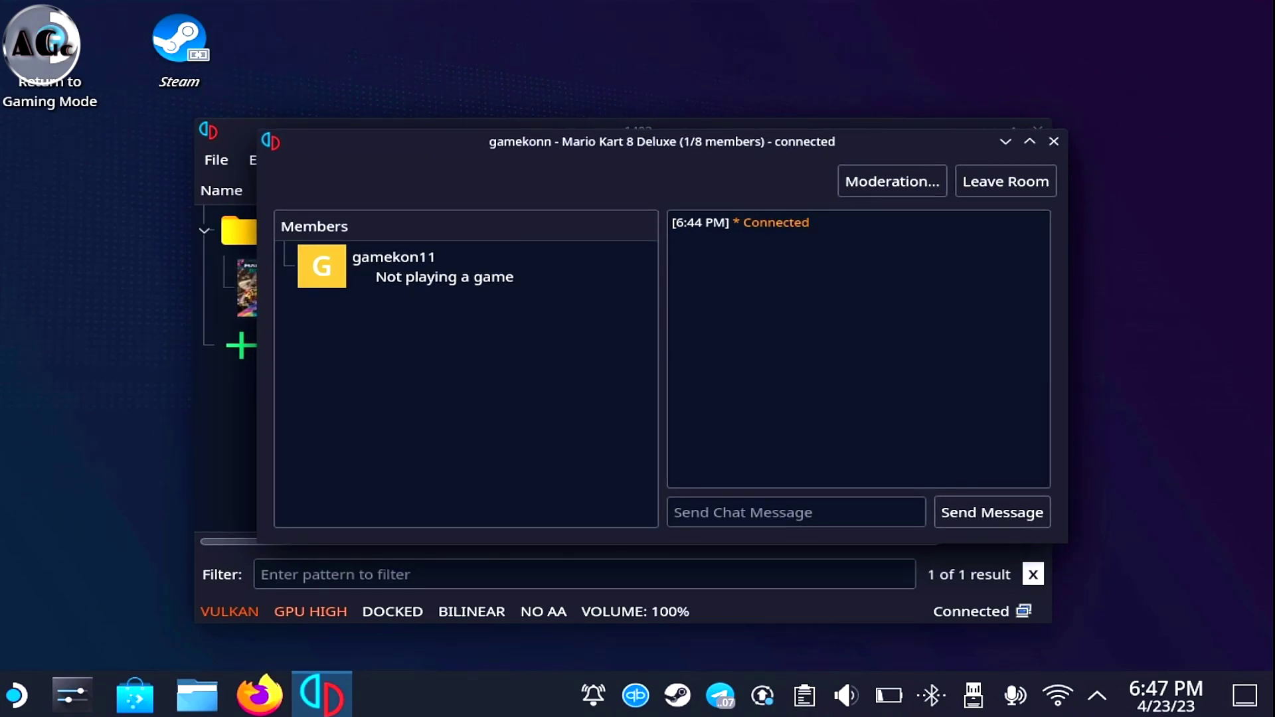
Close the room window and leave the current multiplayer room
click(1054, 140)
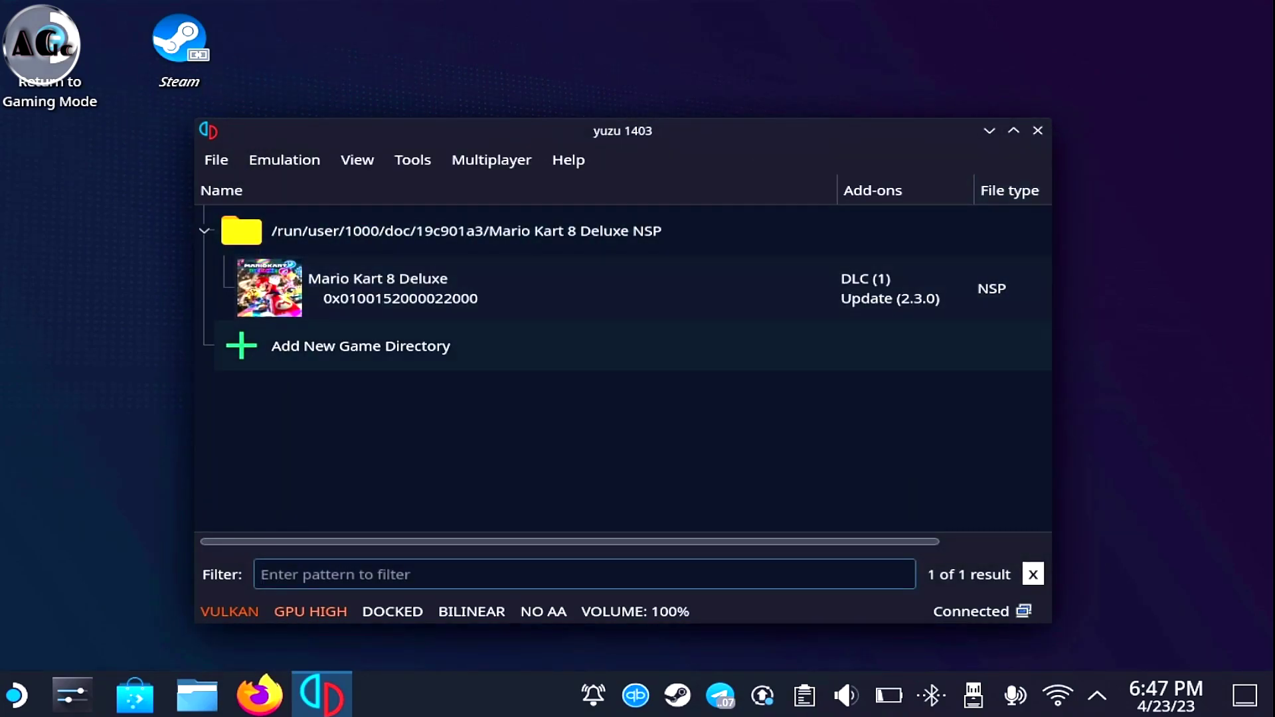
click(491, 159)
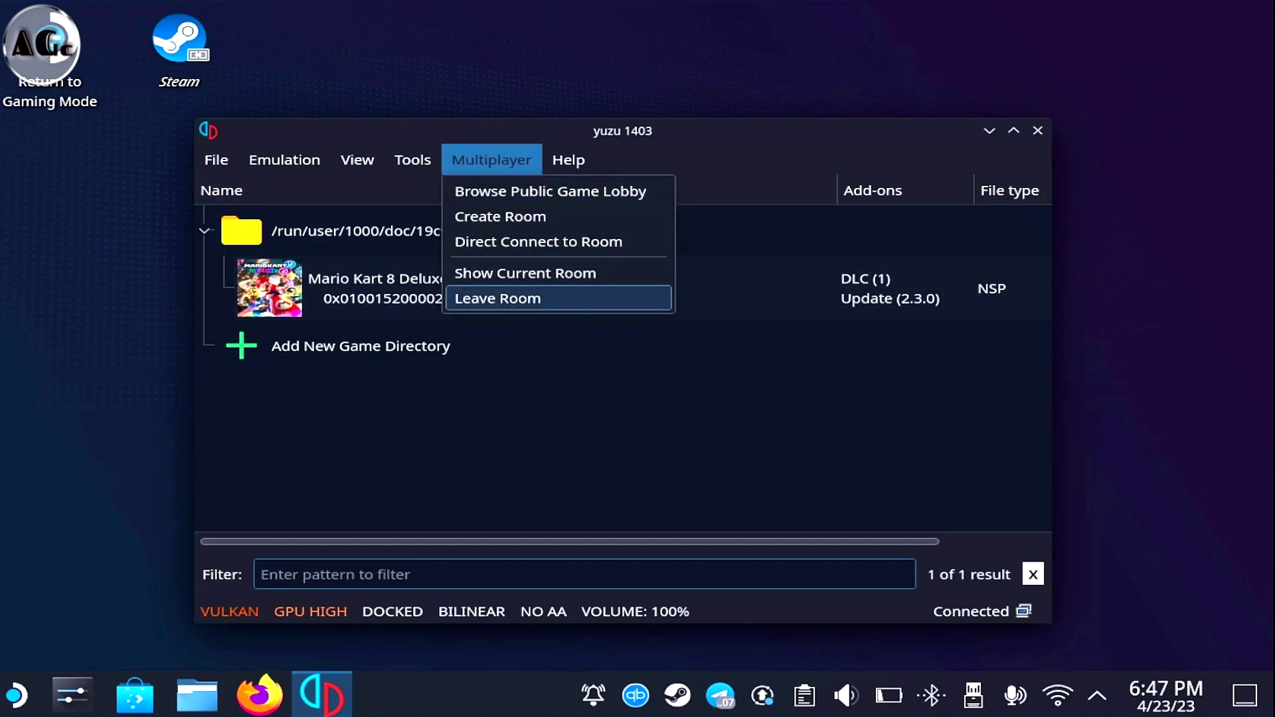
key(Return)
key(Return)
Host a new Unlisted, passwordless 8-player Mario Kart 8 Deluxe room
click(465, 289)
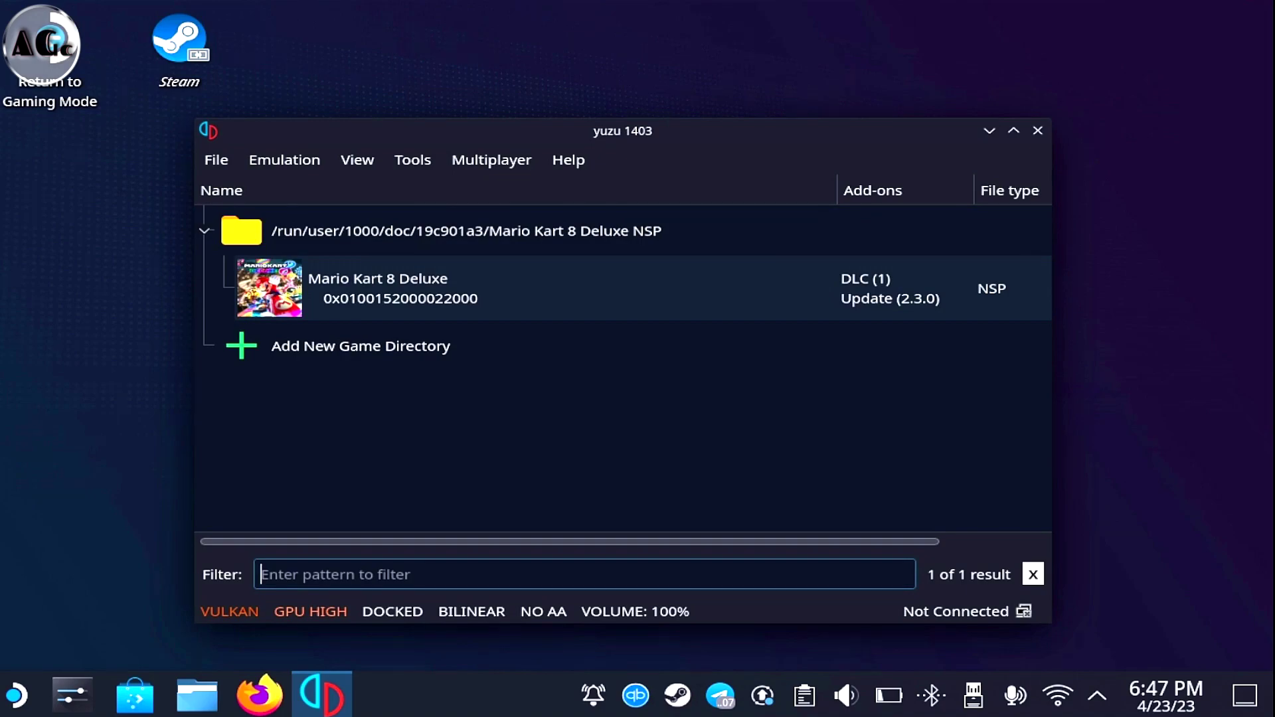
key(alt)
key(Left)
key(Left)
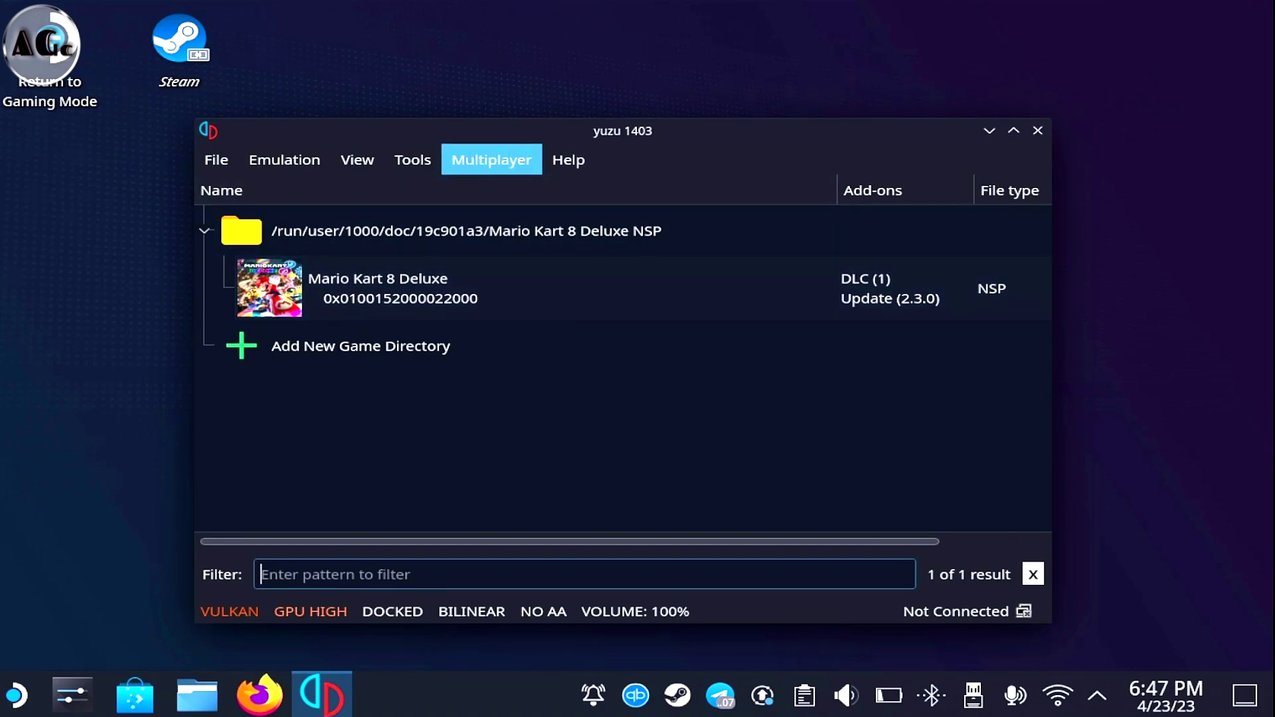
key(Return)
key(Down)
key(Down)
key(Down)
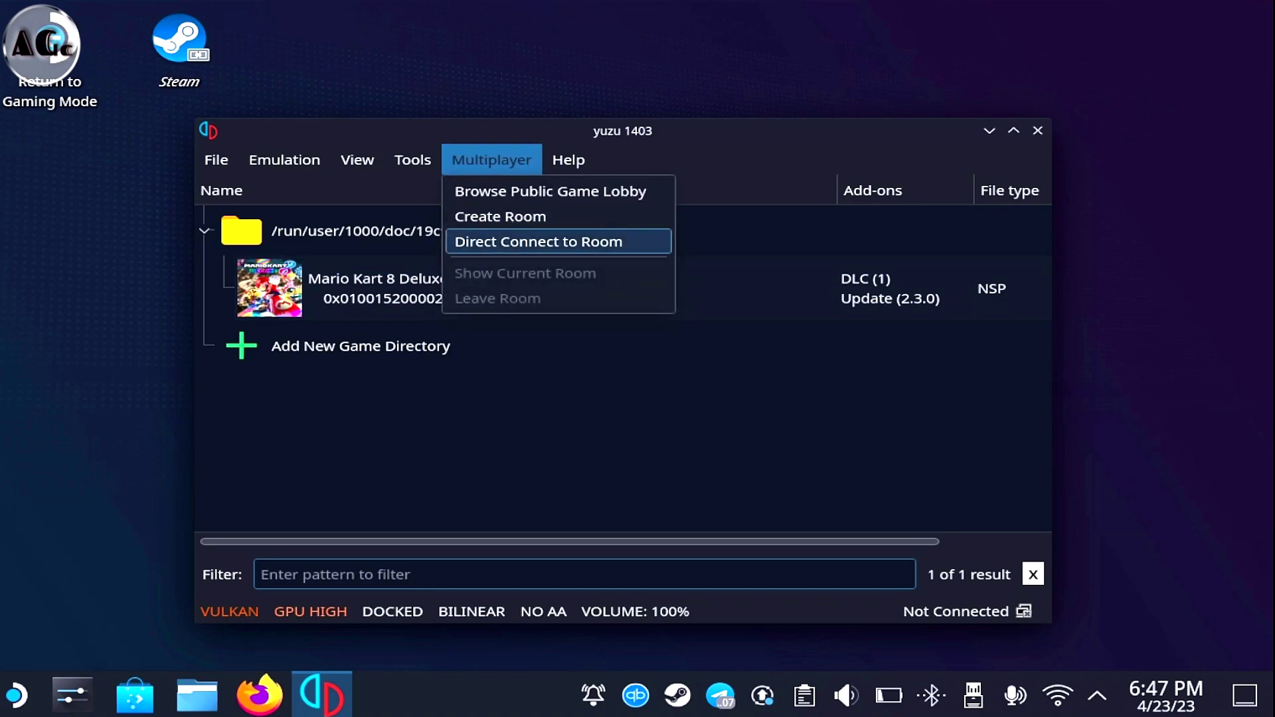
key(Up)
key(Return)
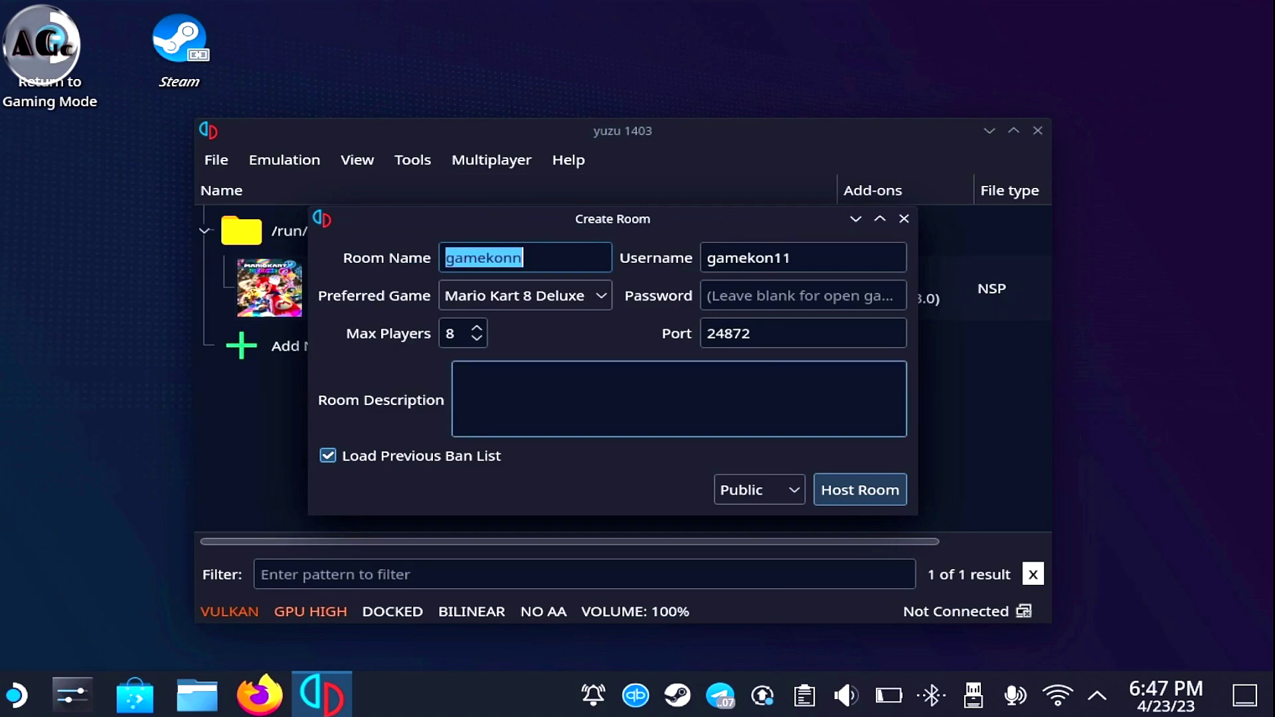
click(759, 490)
key(Down)
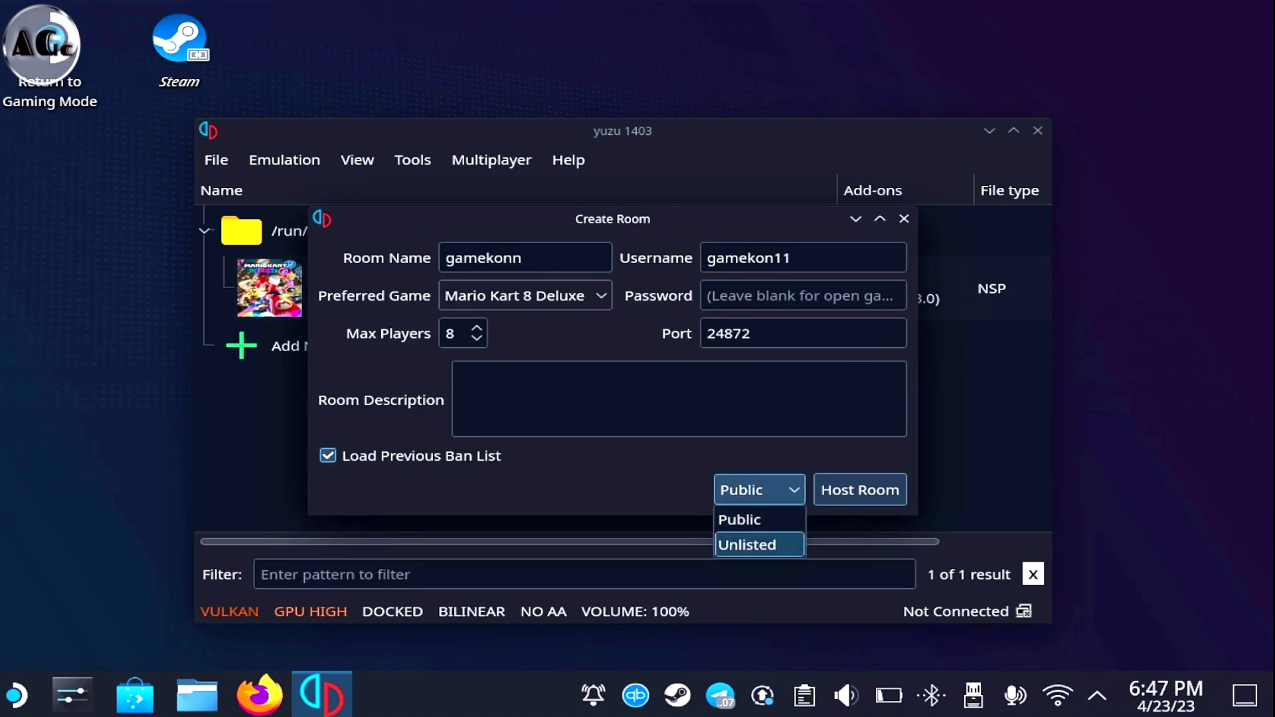
key(Return)
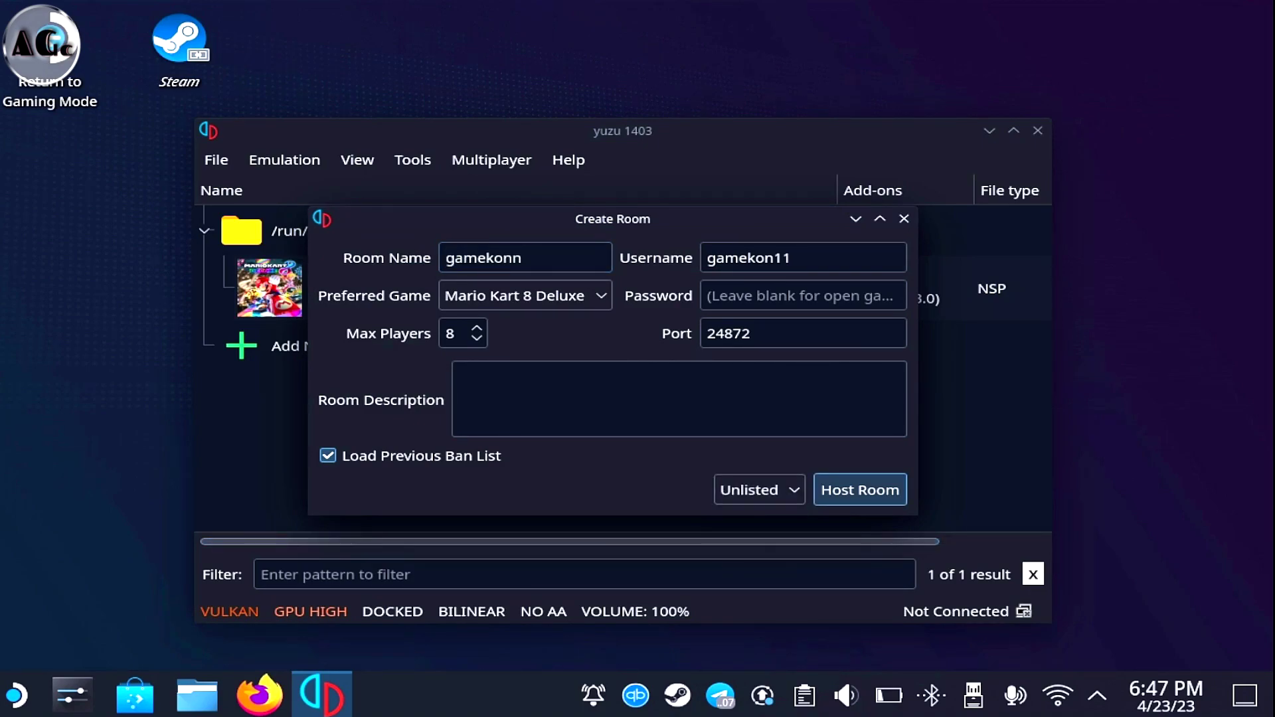
key(Return)
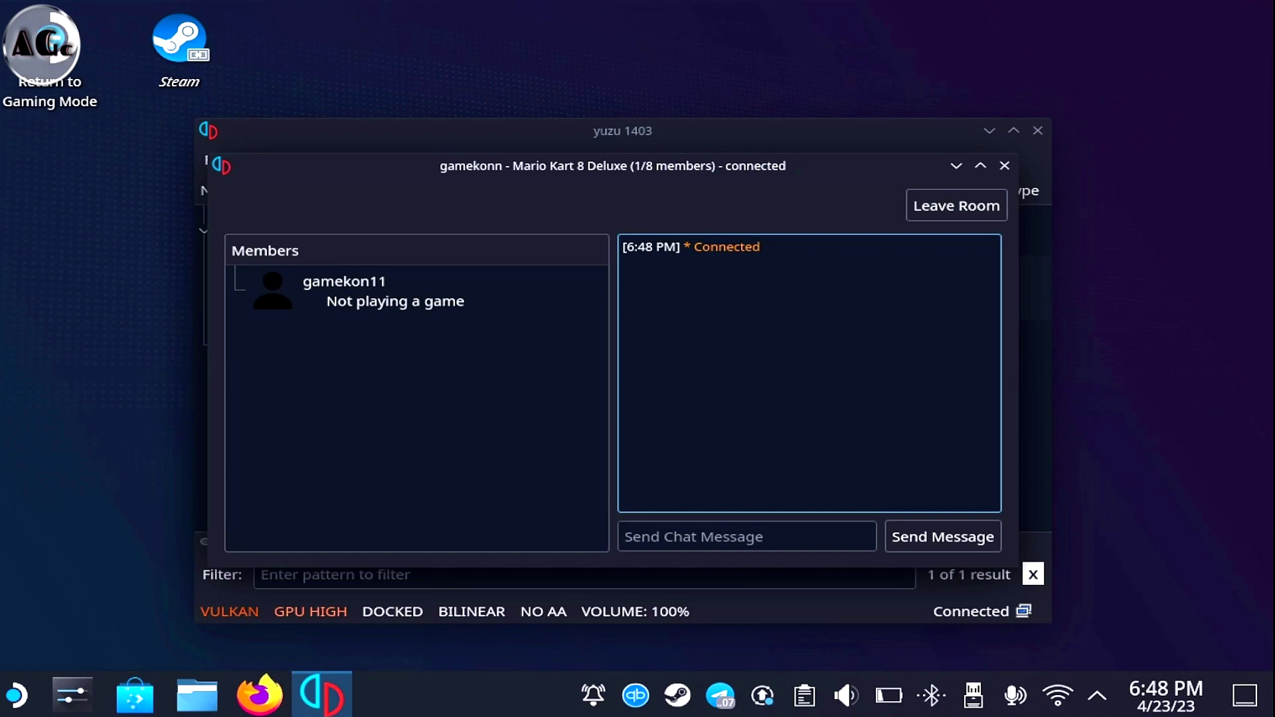
click(417, 398)
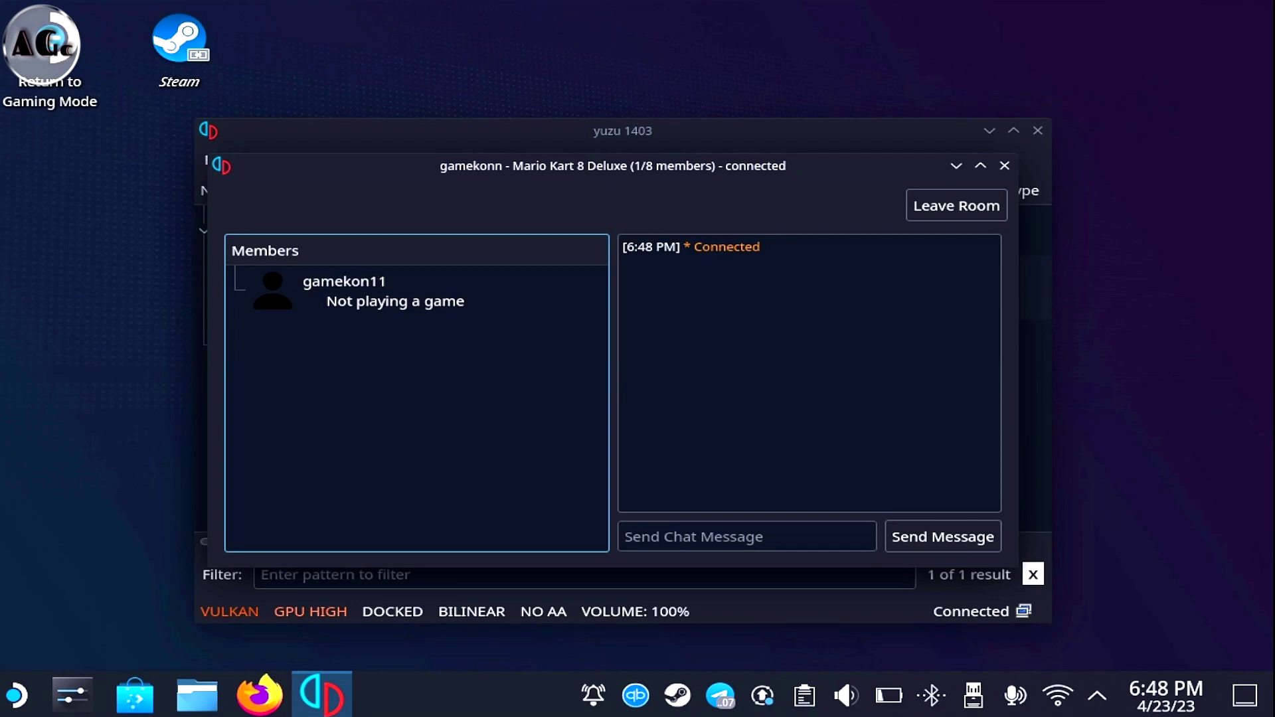
click(809, 371)
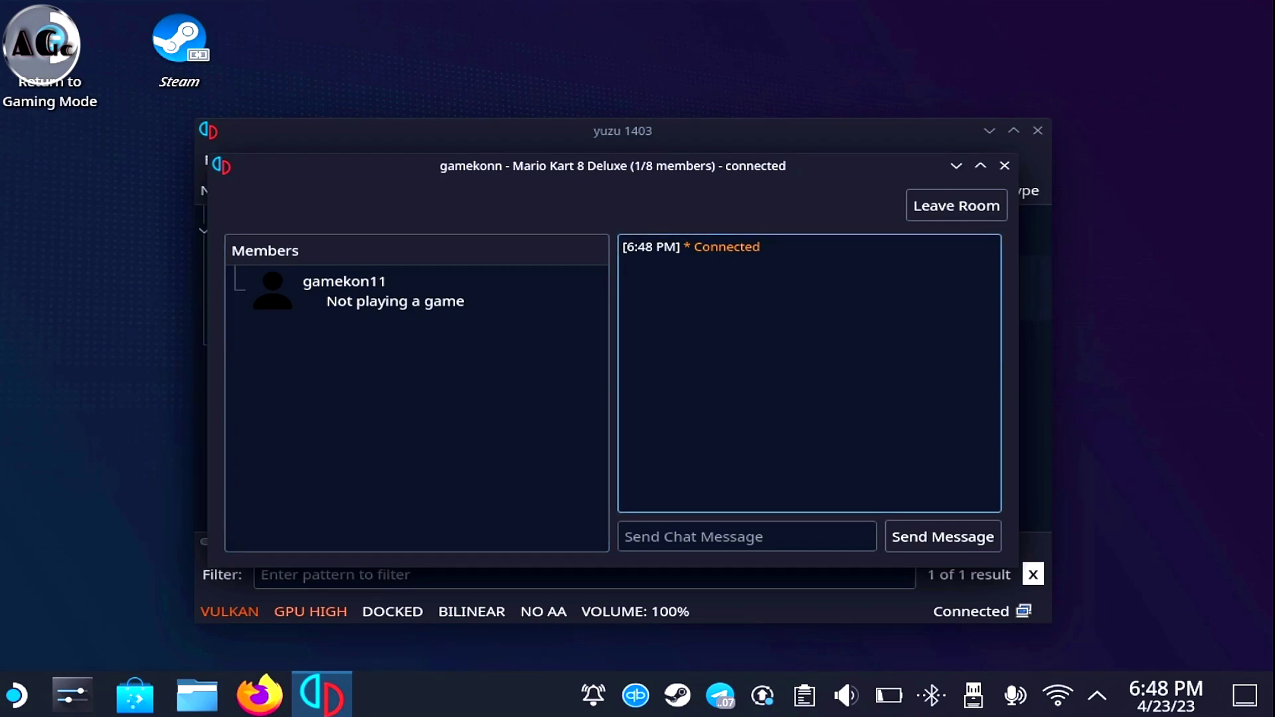
click(416, 398)
click(809, 371)
Close the room window and direct-connect to the room at 192.168.0.100, port 24872
click(1004, 166)
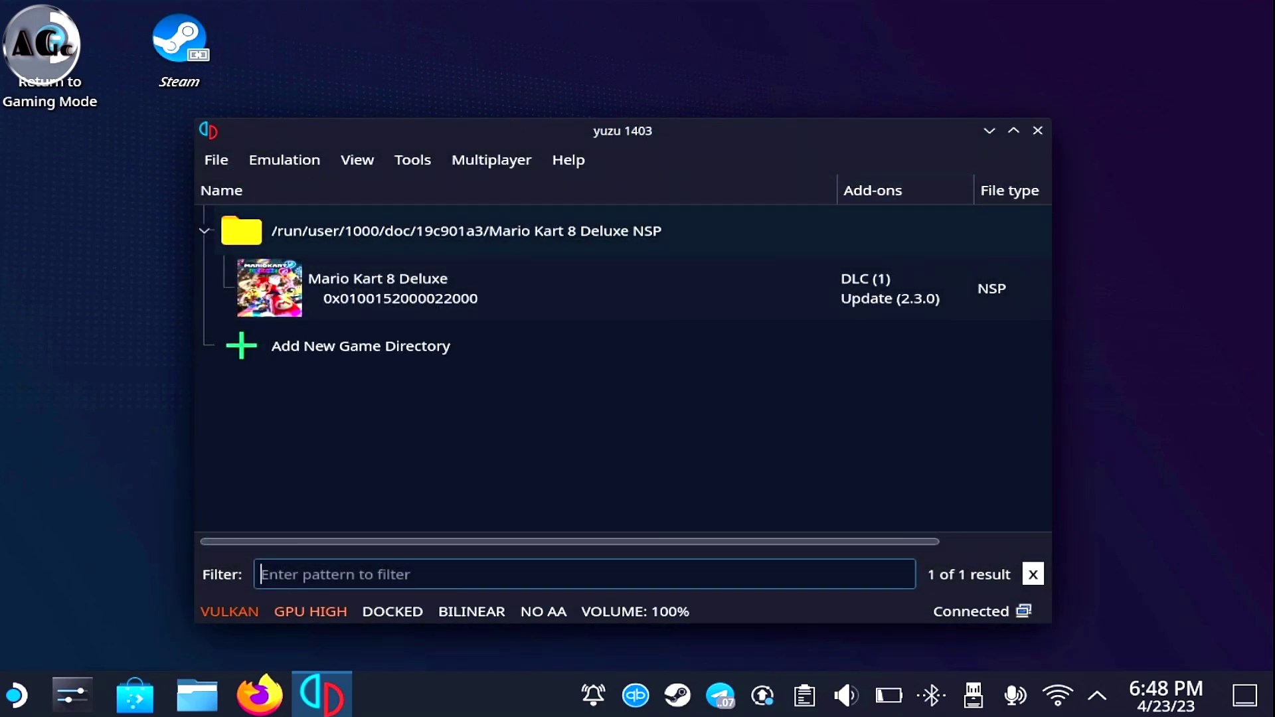
key(alt+m)
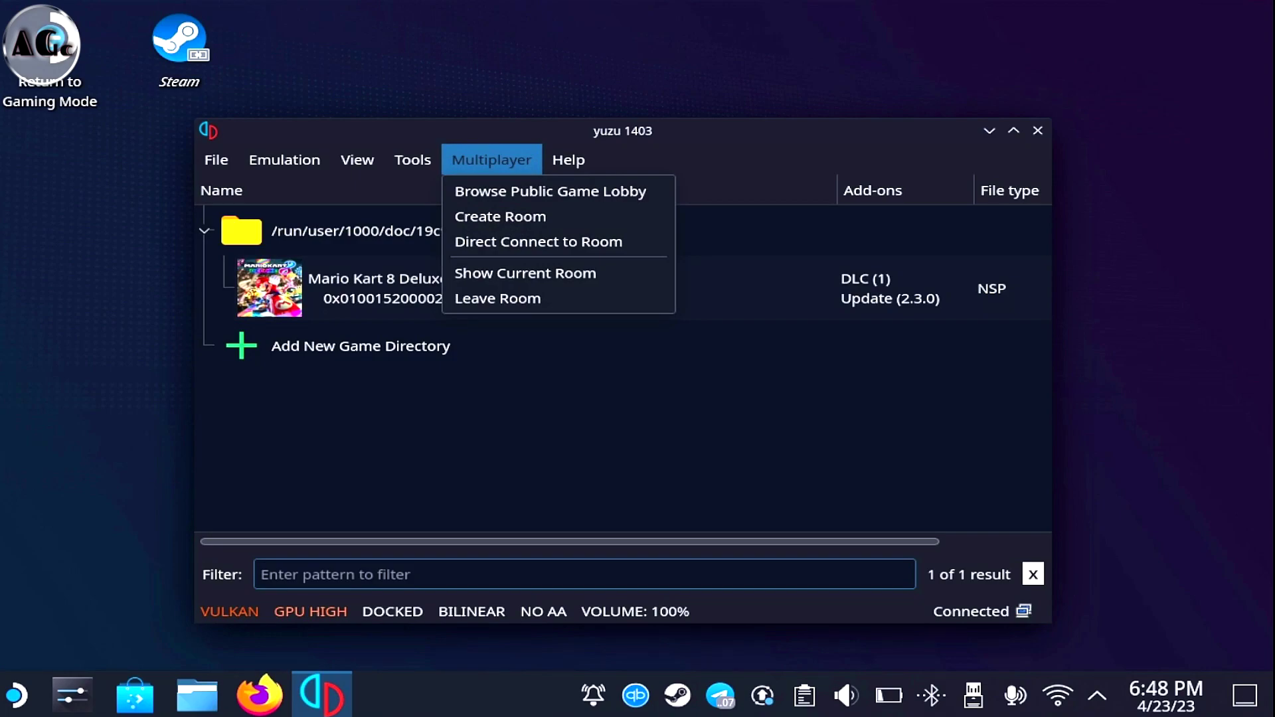
key(Right)
key(Left)
key(Down)
key(Down)
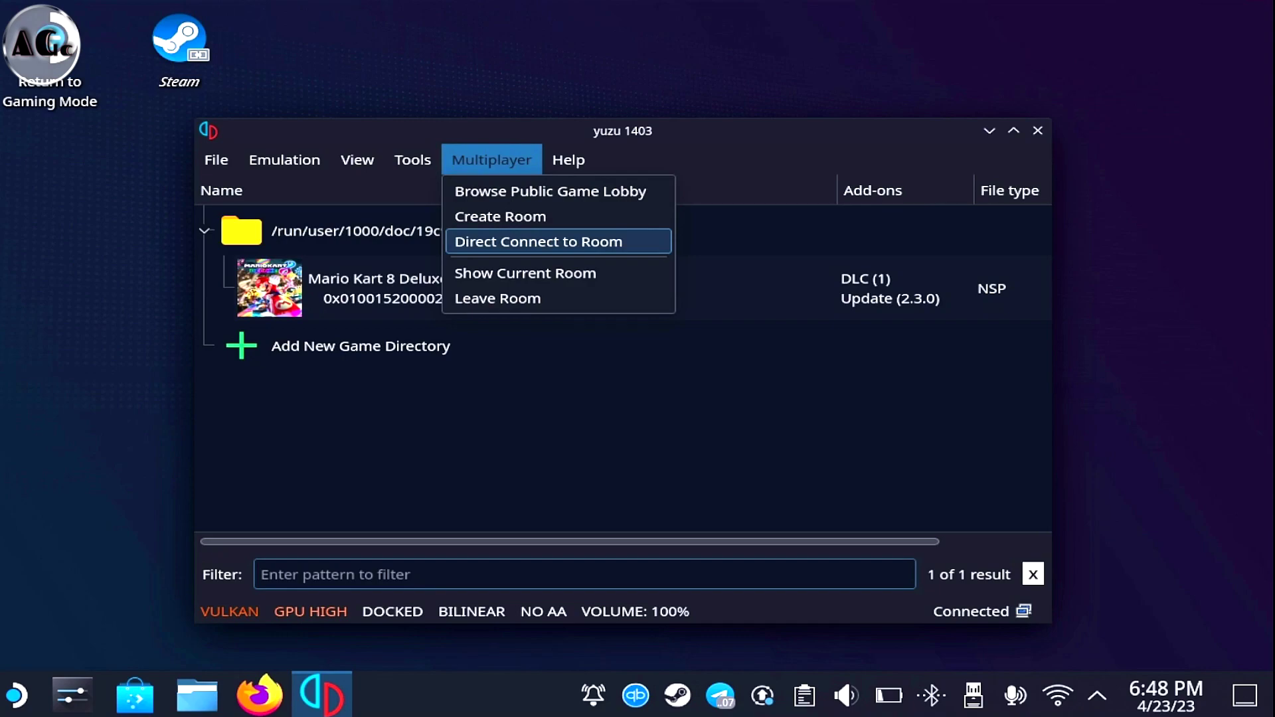
key(Return)
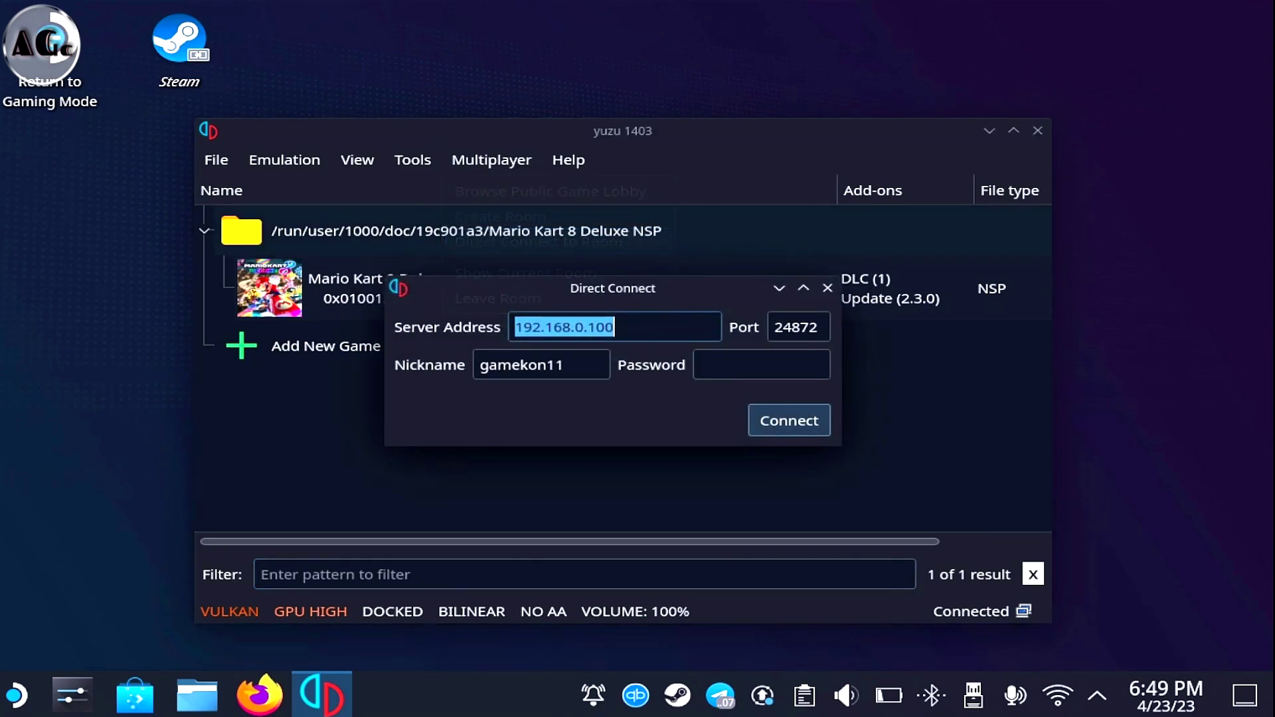
key(Right)
key(shift+Left)
key(shift+Left)
key(shift+Left)
key(shift+Left)
key(shift+Left)
key(shift+Left)
key(shift+Left)
key(shift+Left)
key(shift+Left)
key(shift+Left)
key(shift+Left)
key(shift+Left)
key(shift+Left)
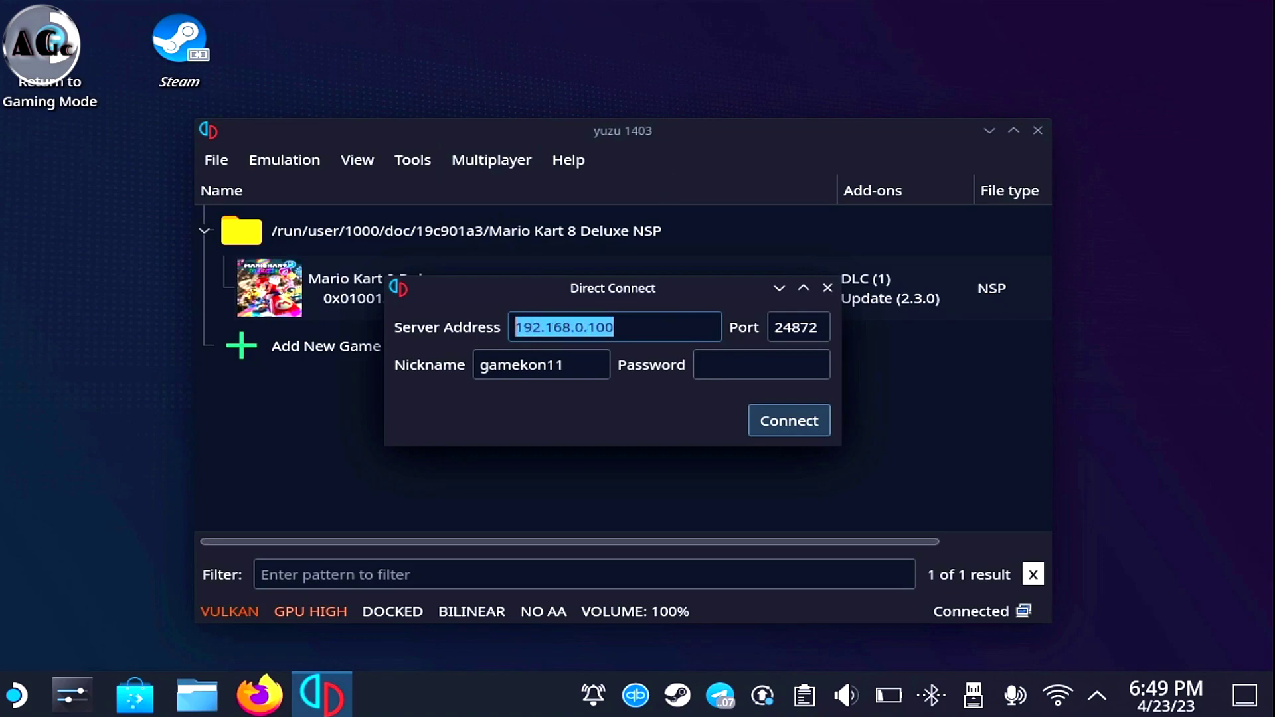
key(Return)
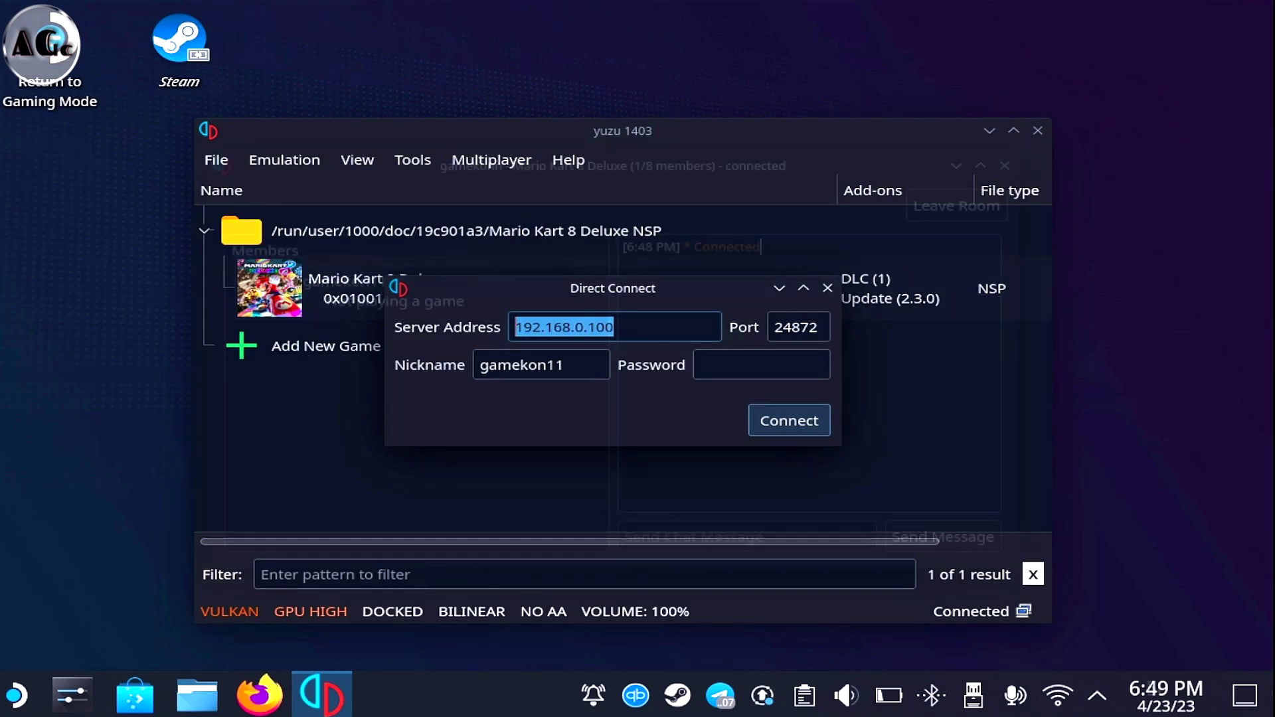